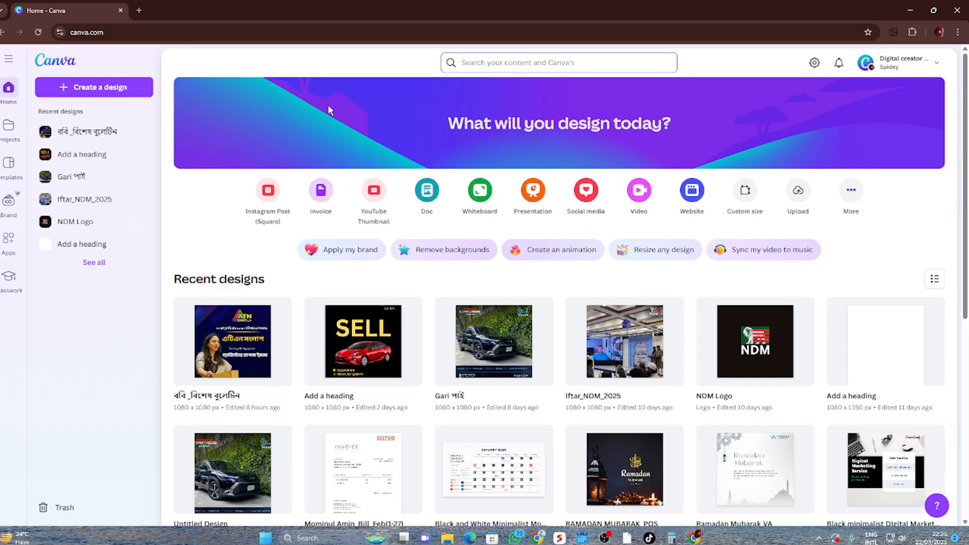
Create a new custom-size design 1080 px wide and 1080 px high
click(9, 60)
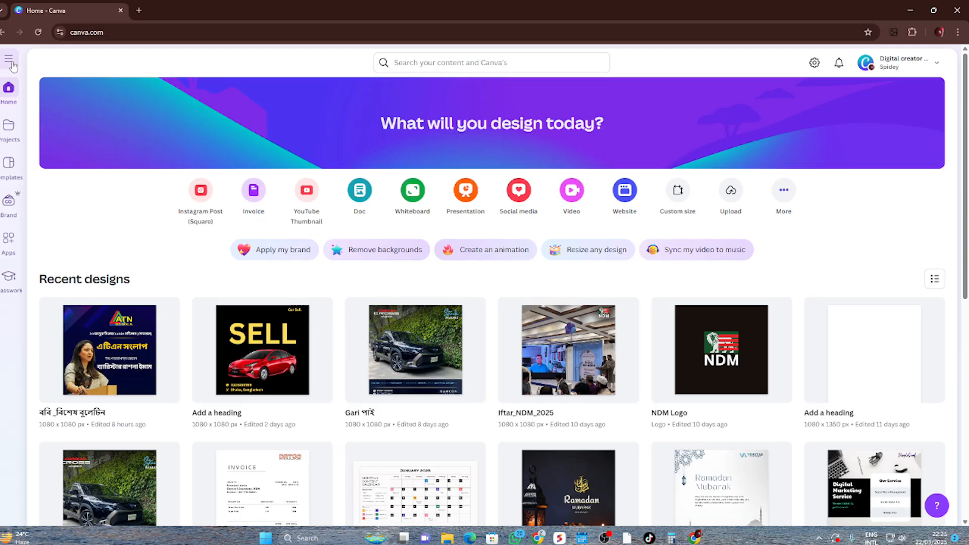
click(10, 60)
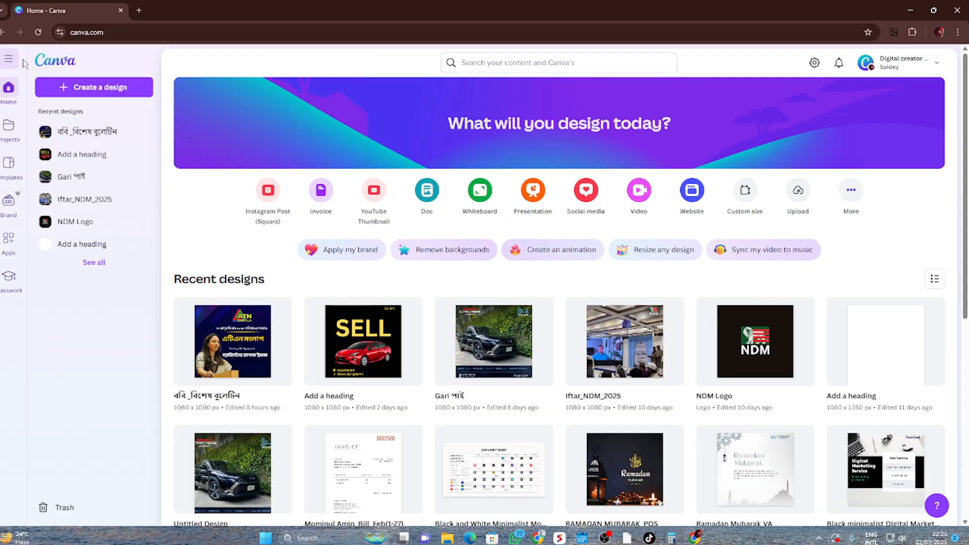
click(89, 88)
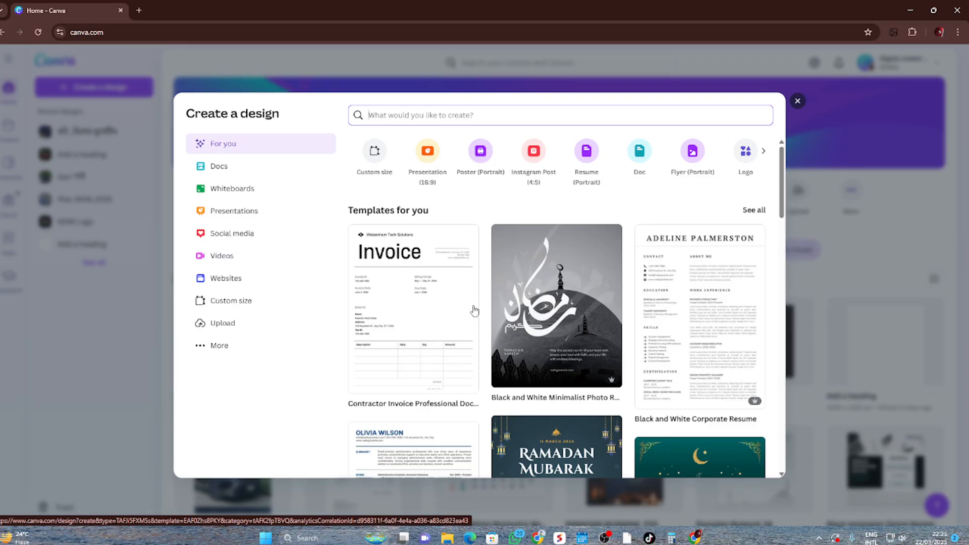
click(241, 305)
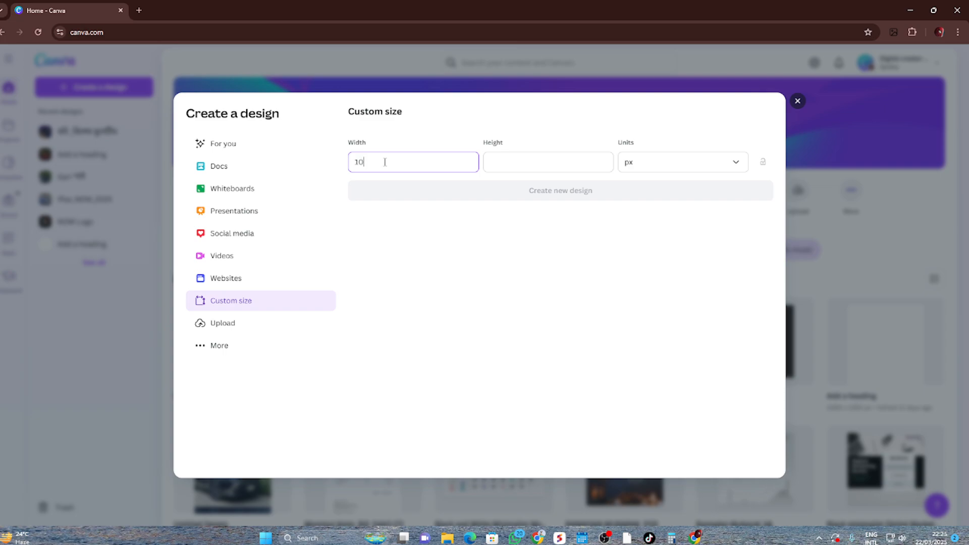
text(1080)
key(Tab)
text(1080)
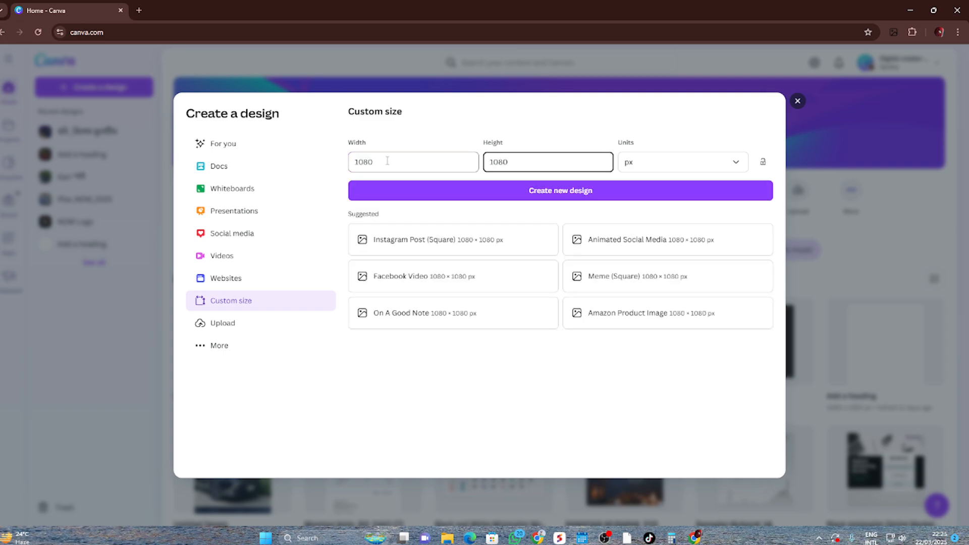
click(550, 196)
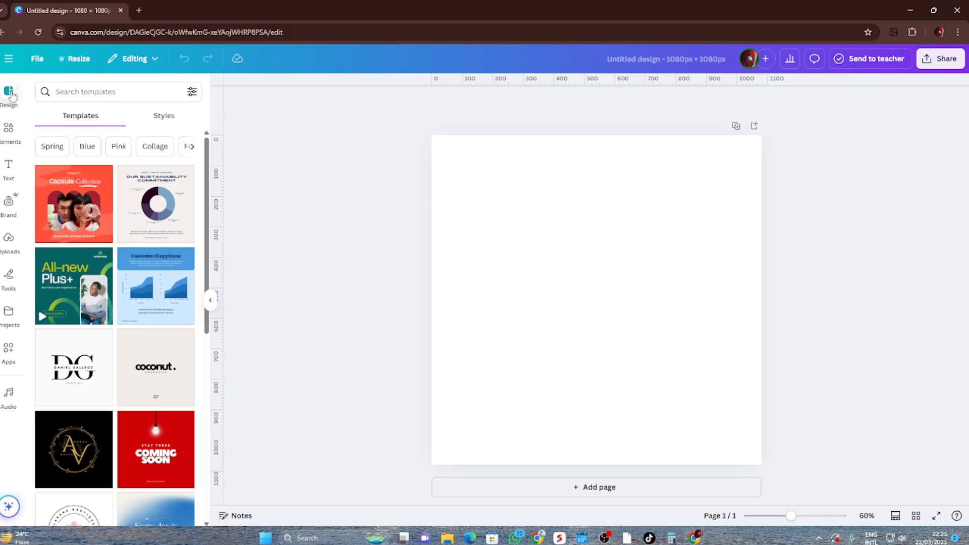
Try several background colours on the blank page and set it back to white
click(210, 299)
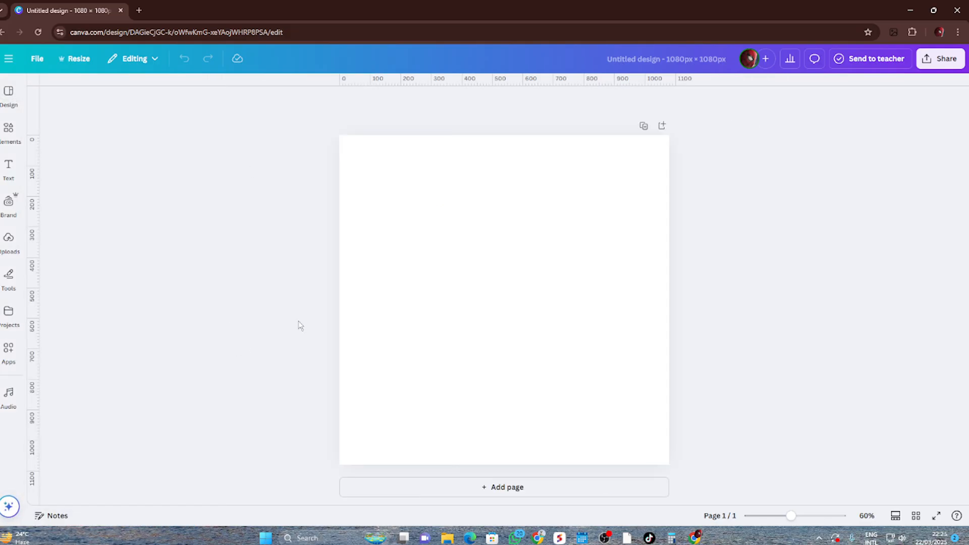
scroll(723, 283, down, 3)
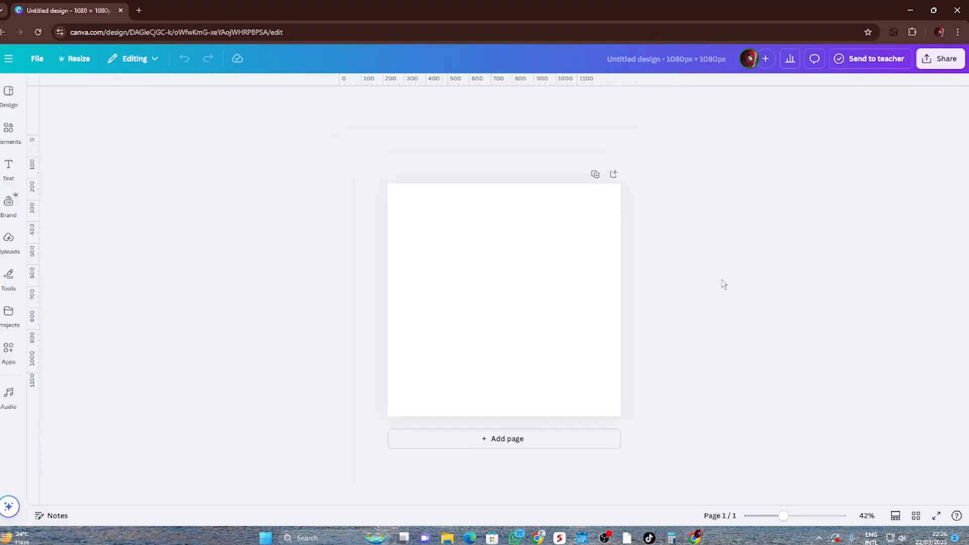
click(620, 269)
scroll(723, 302, up, 1)
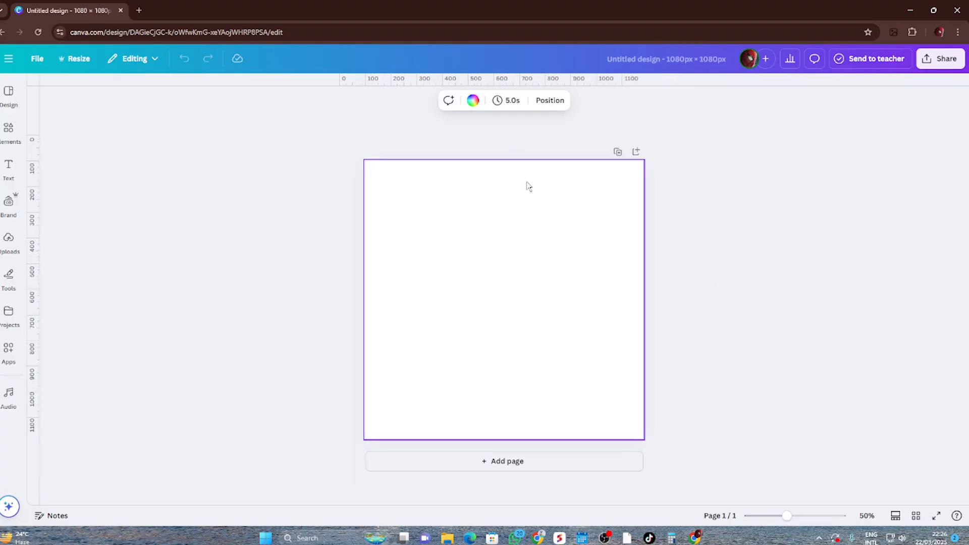
click(473, 100)
click(104, 288)
click(104, 316)
click(101, 372)
click(132, 374)
click(79, 169)
click(832, 330)
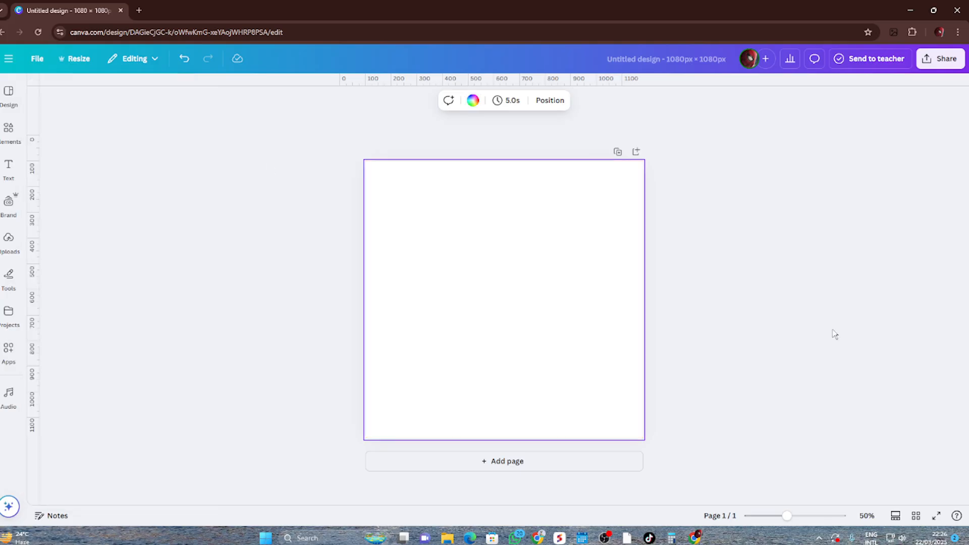
click(787, 311)
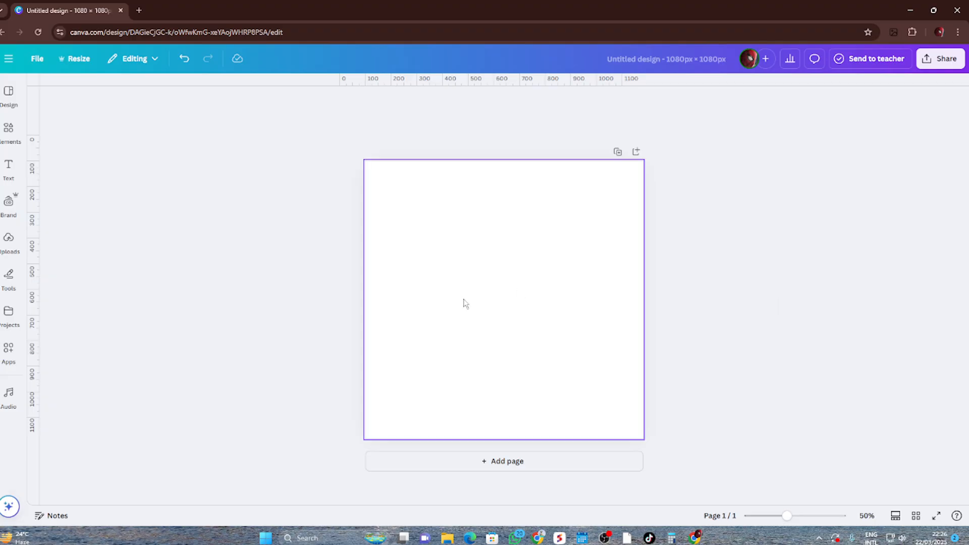
click(8, 130)
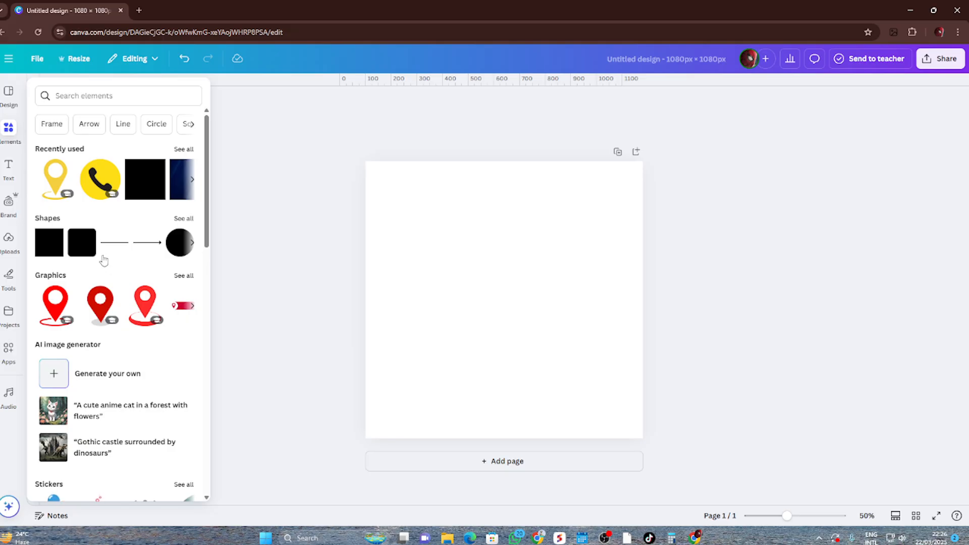
click(9, 93)
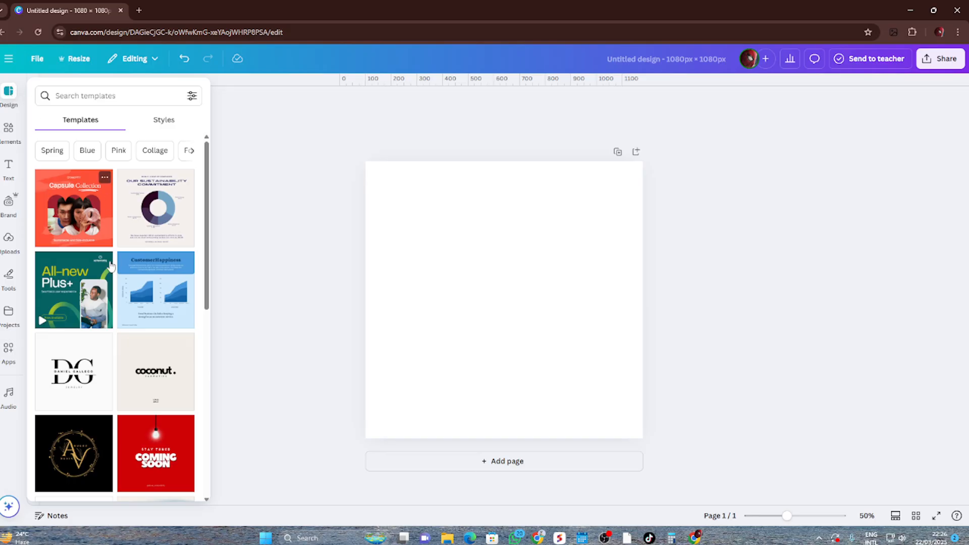
scroll(160, 313, down, 10)
scroll(158, 318, up, 8)
scroll(158, 318, up, 3)
Search the elements for "bottle water" and show all matching graphics
click(9, 129)
click(115, 91)
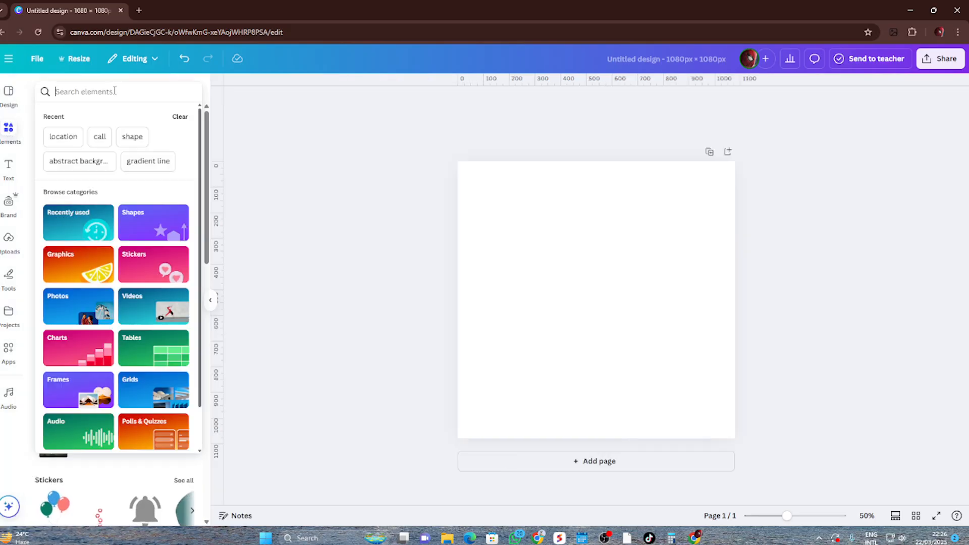
text(bottle)
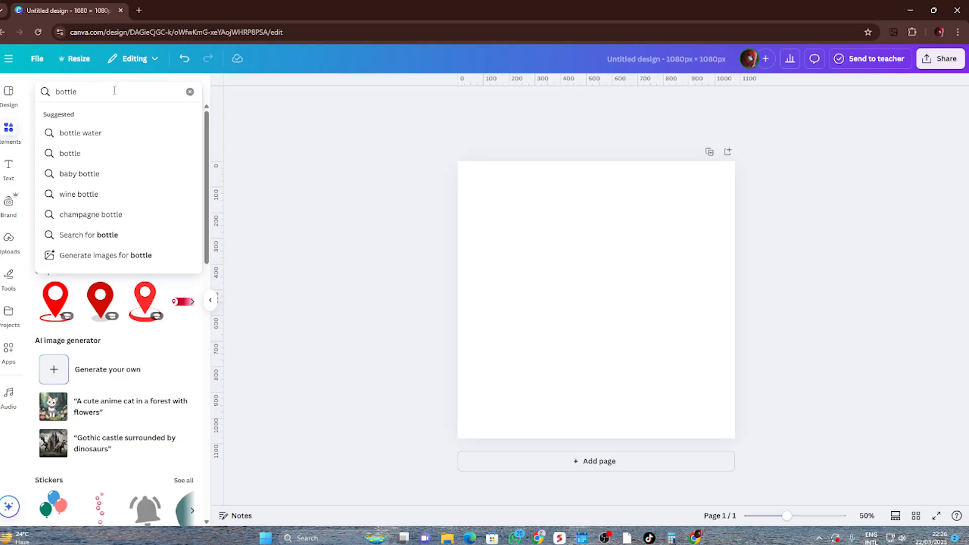
click(102, 133)
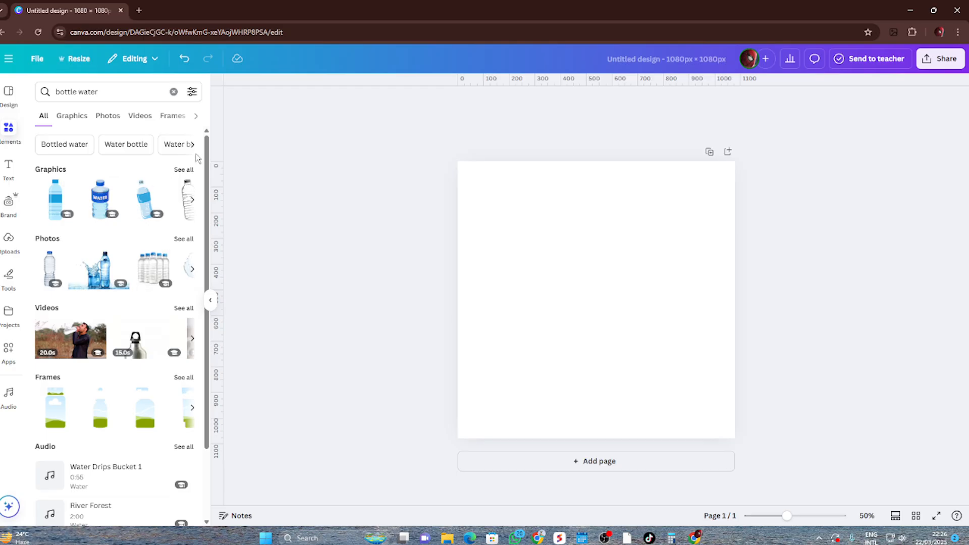
click(182, 170)
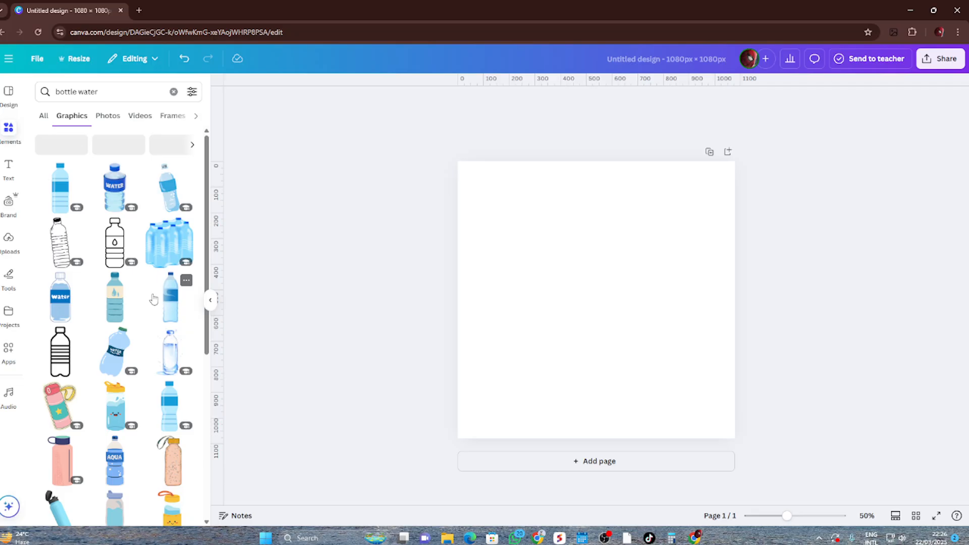
Add the tilted light-blue bottle graphic with the open black lid to the page
scroll(154, 299, down, 6)
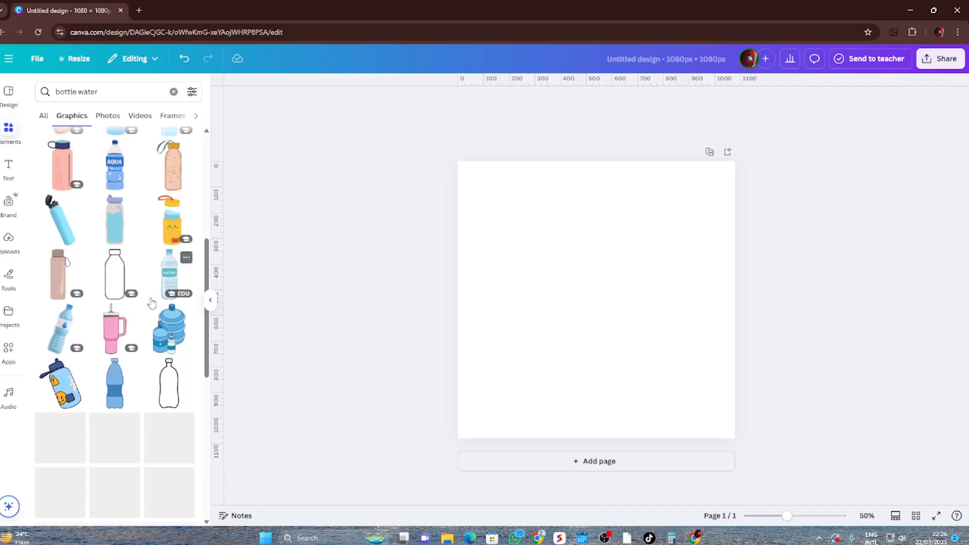
scroll(151, 302, up, 1)
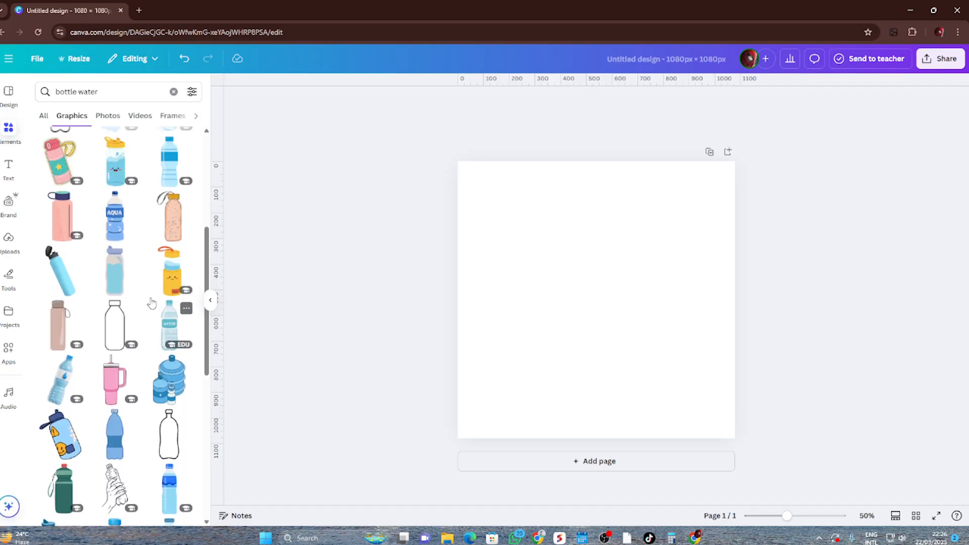
click(57, 274)
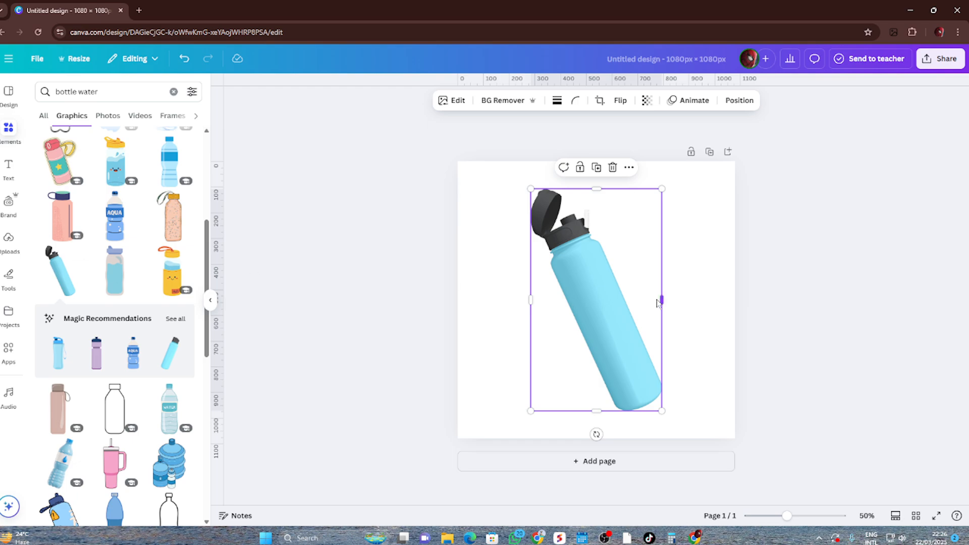
click(613, 167)
drag(55, 258, 562, 218)
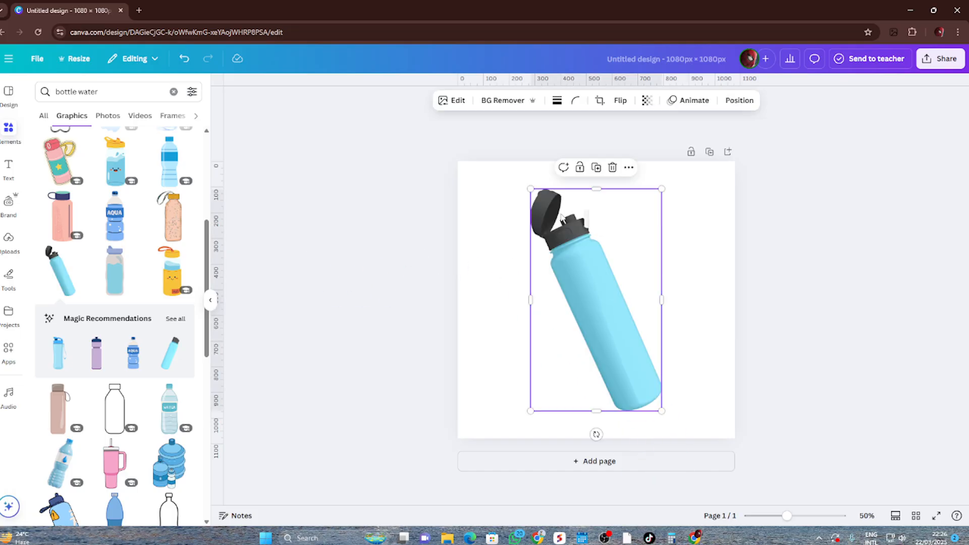
click(208, 304)
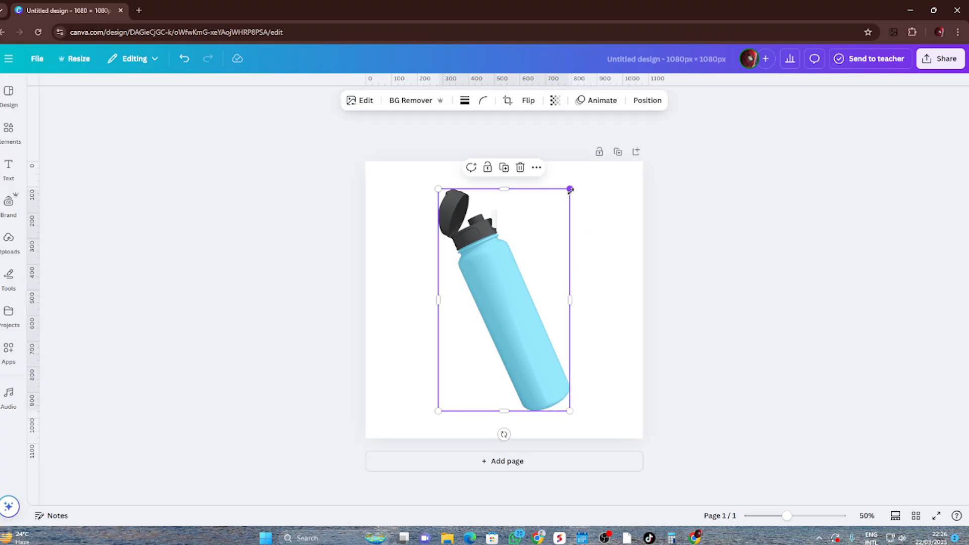
Scale the bottle down to about 340 × 575 px and place it near the middle of the page
drag(570, 189, 536, 309)
drag(491, 360, 517, 292)
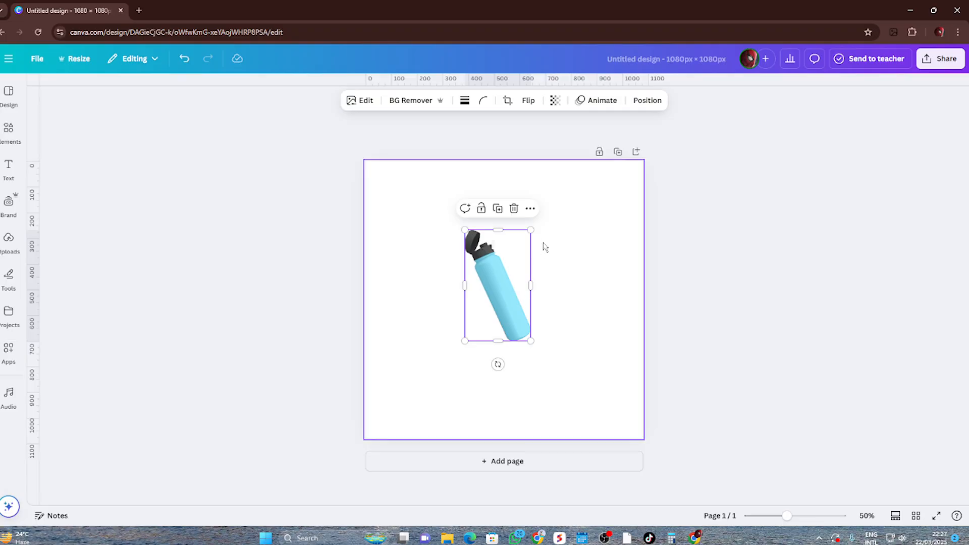
drag(531, 230, 573, 232)
click(748, 262)
drag(515, 288, 516, 296)
Align the bottle to the page's vertical middle and horizontal center
click(647, 100)
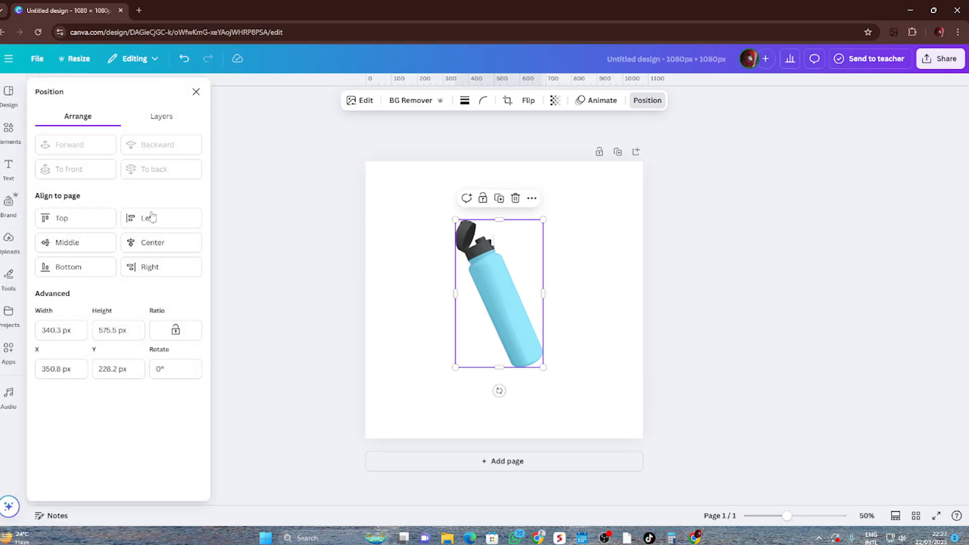
click(59, 242)
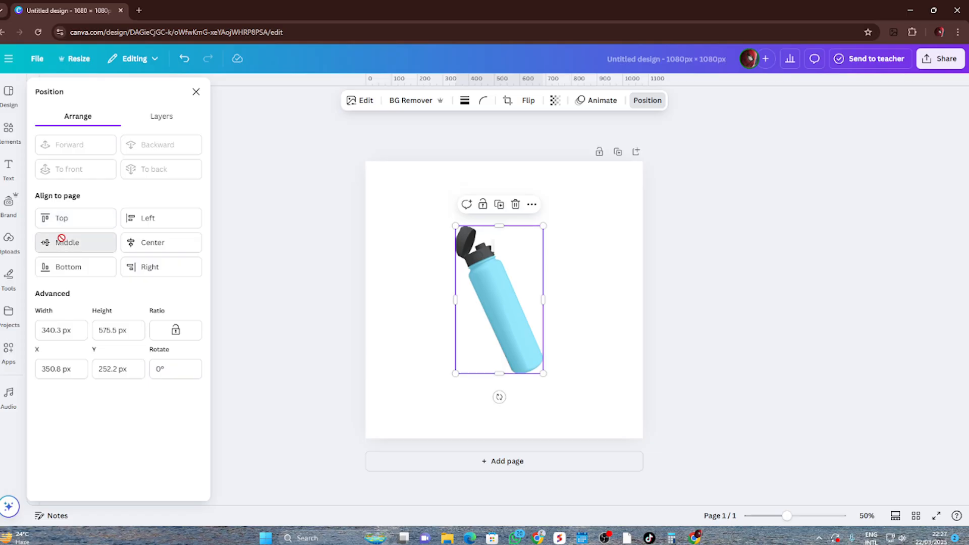
click(161, 243)
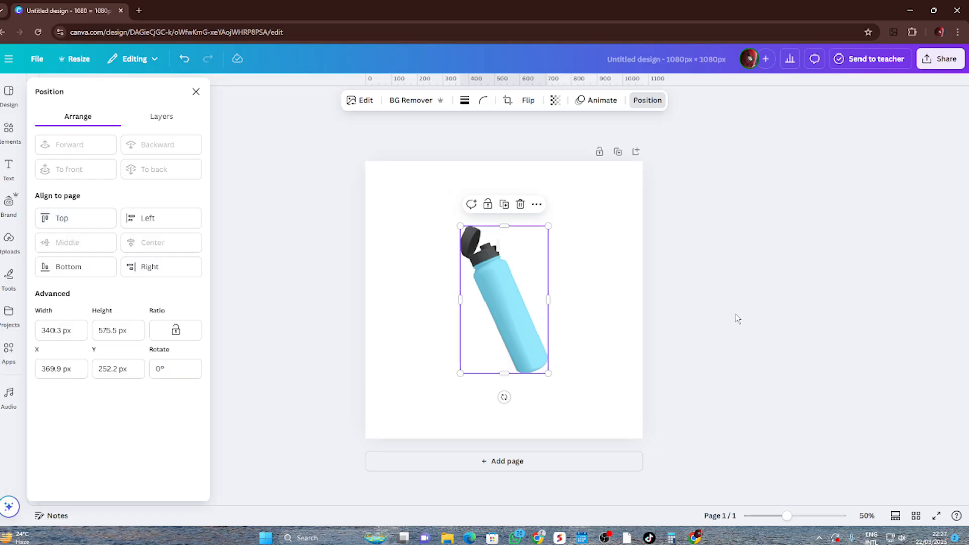
click(776, 315)
click(775, 316)
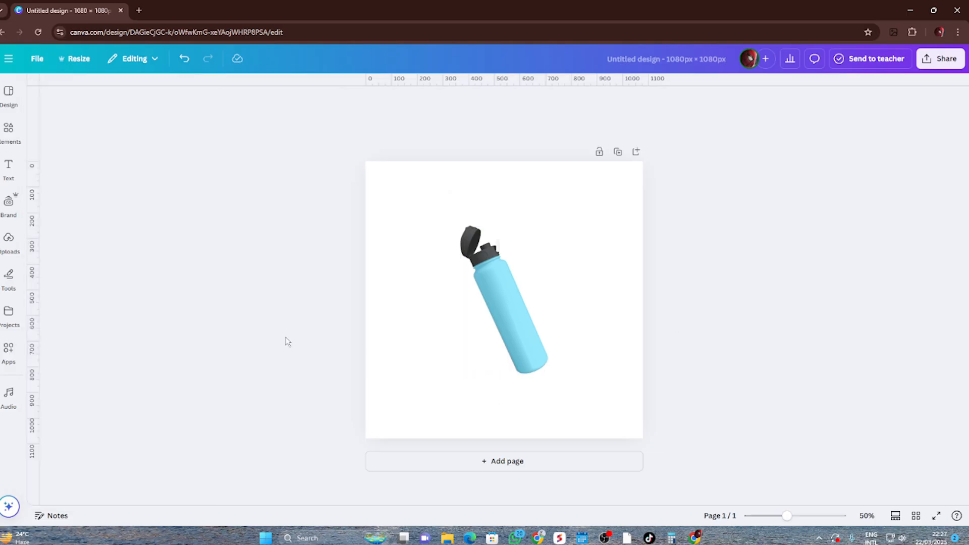
Hide the rulers and guides, and show them again
drag(32, 264, 26, 283)
mouse_move(534, 81)
mouse_down()
mouse_move(505, 464)
mouse_move(532, 79)
mouse_up()
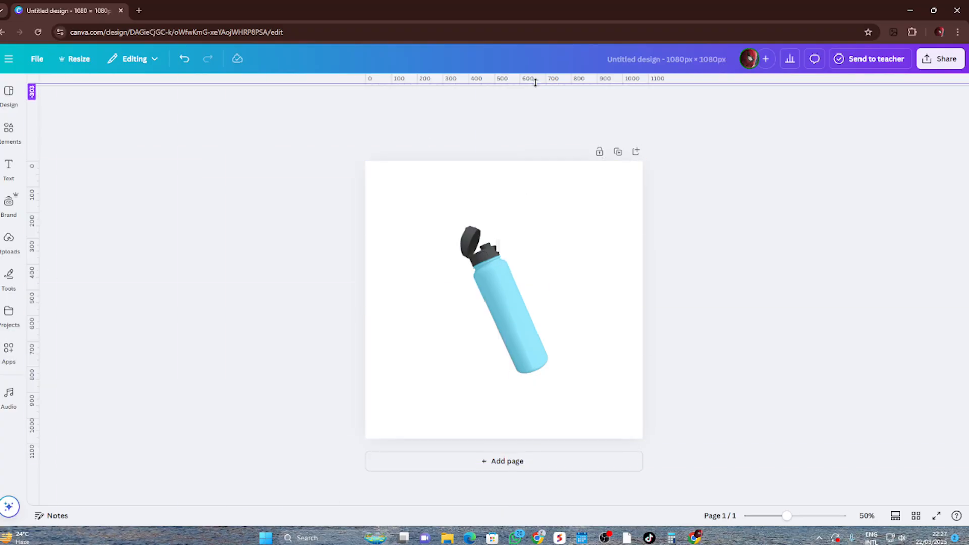
click(37, 59)
mouse_move(79, 190)
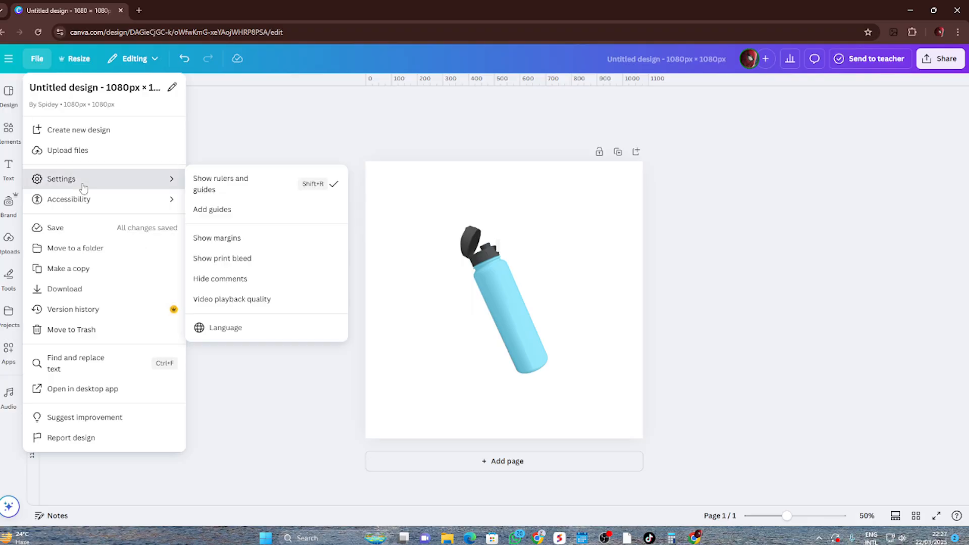
click(247, 191)
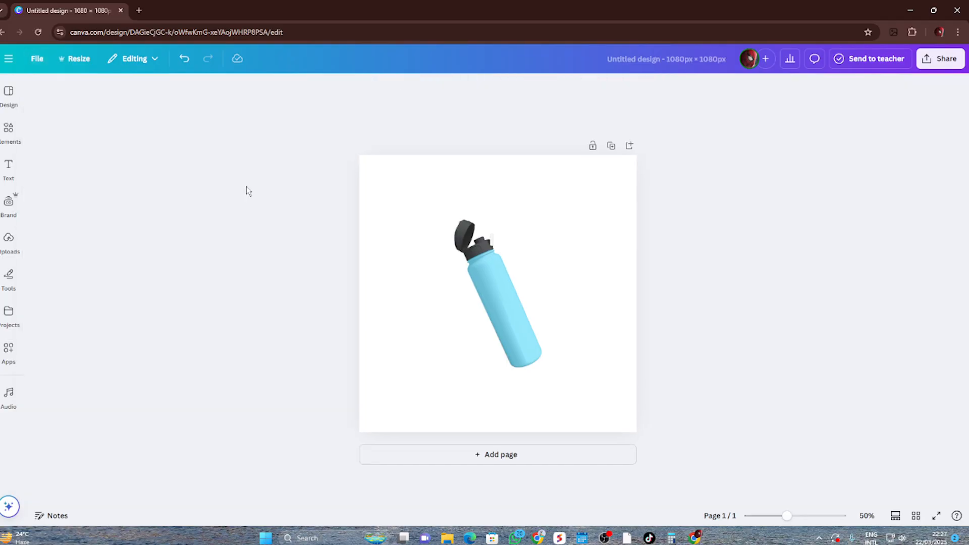
click(33, 71)
mouse_move(95, 186)
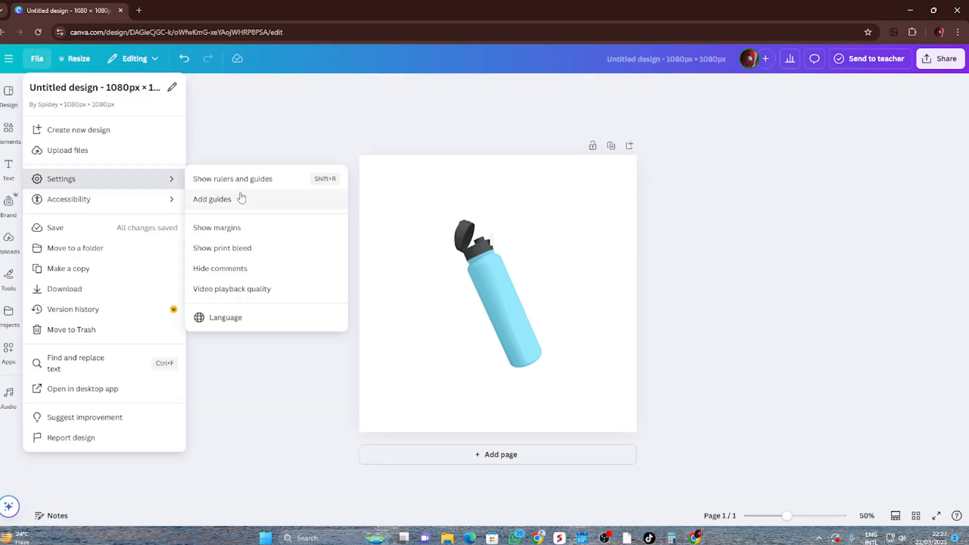
click(282, 185)
Shift the bottle lower on the page and add a heading placed above it
drag(501, 319, 496, 337)
click(8, 166)
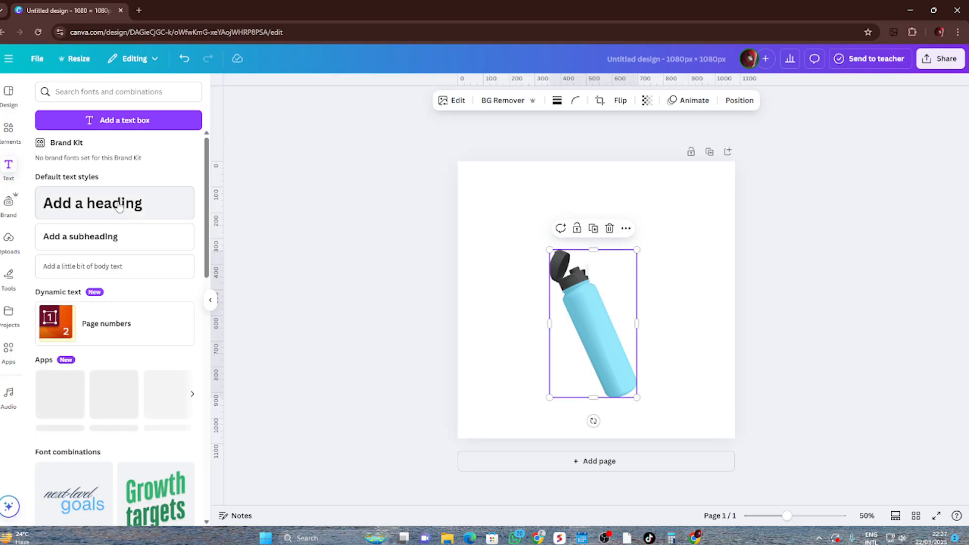
click(118, 207)
click(839, 400)
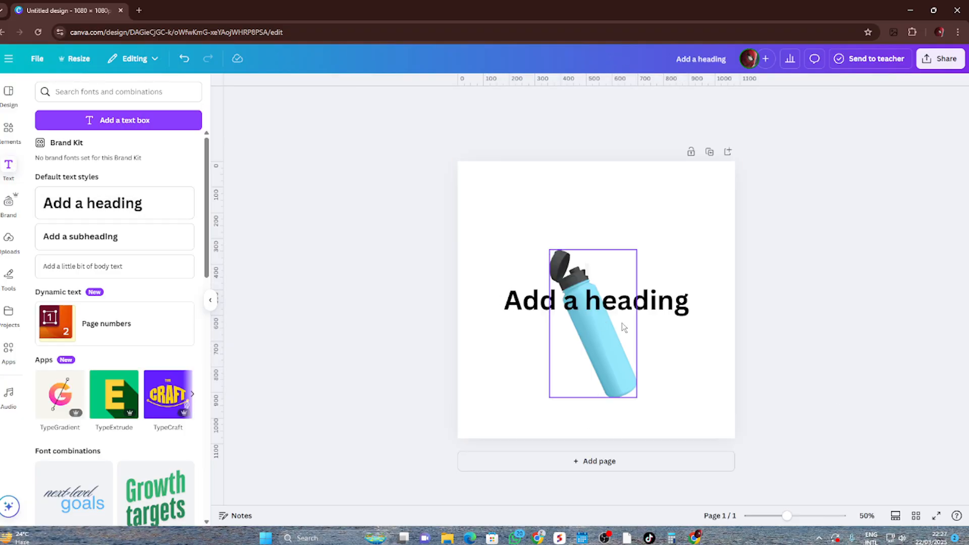
drag(621, 314, 618, 237)
Replace the heading's placeholder text with "Water Bottle"
double_click(616, 233)
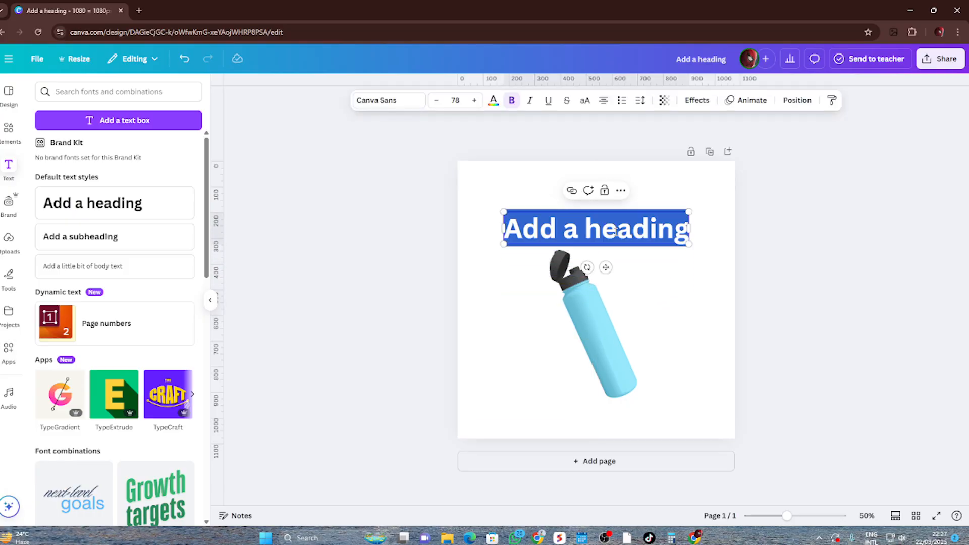
text(Watr)
key(BackSpace)
text(er )
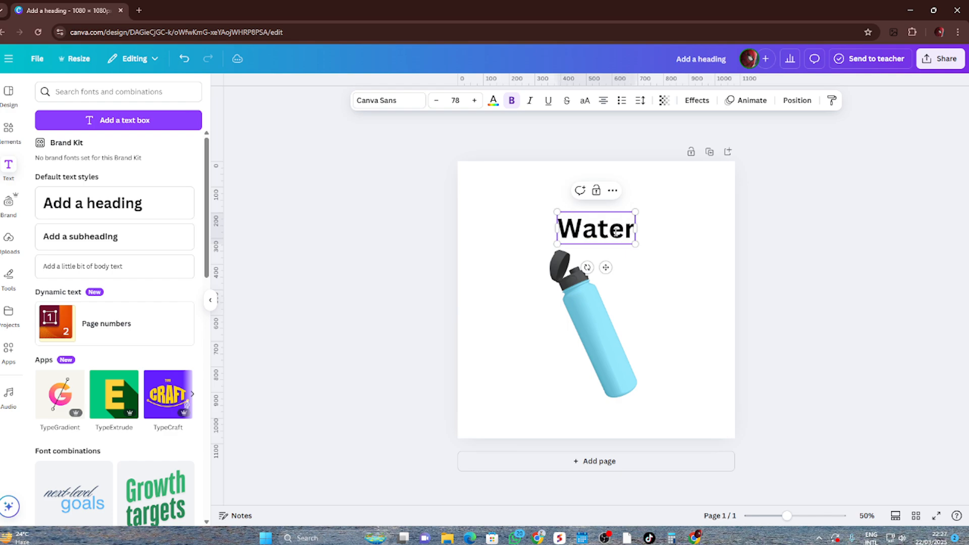
text(Bottle)
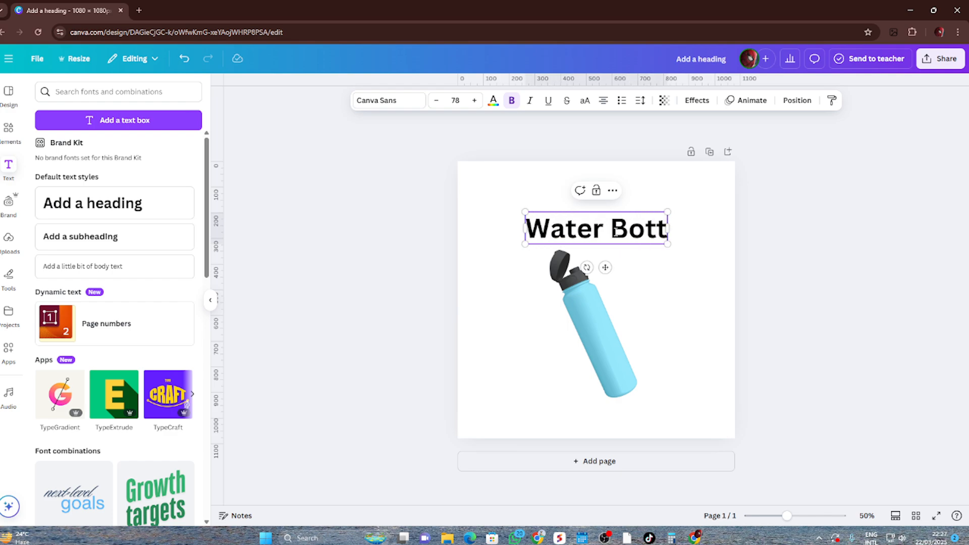
Move the "Water Bottle" heading slightly higher above the bottle and deselect it
click(857, 258)
drag(645, 237, 642, 226)
click(872, 241)
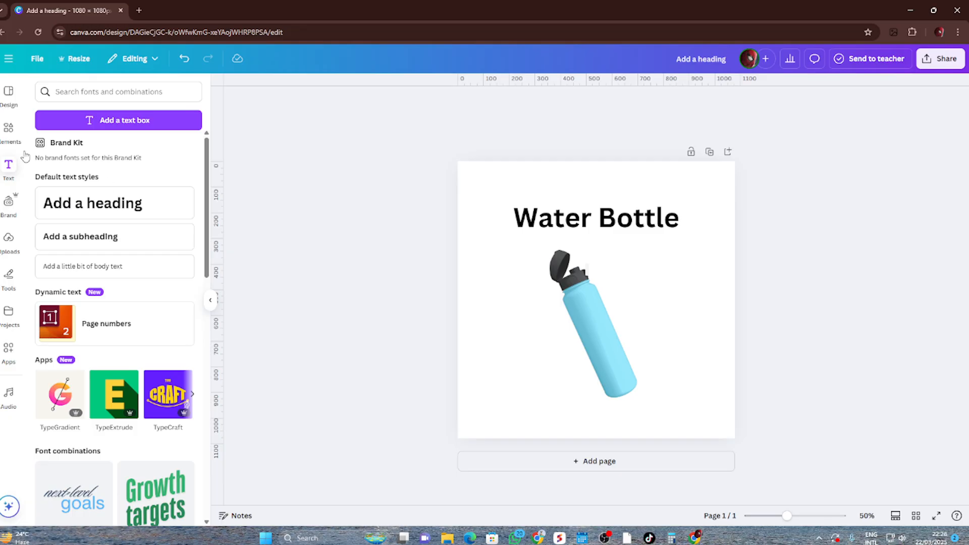
Duplicate the bottle and try flipping the copy vertically and horizontally over the original
click(625, 377)
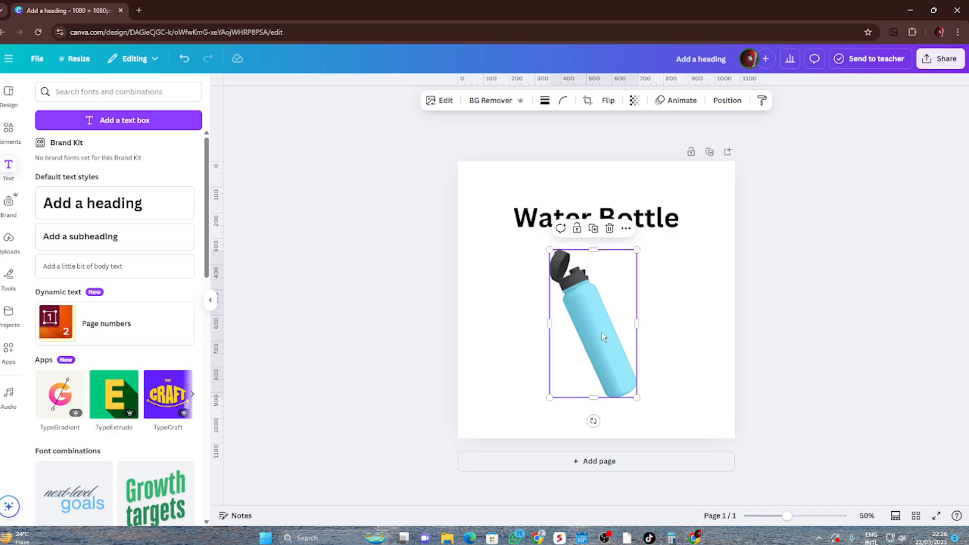
key(ctrl+d)
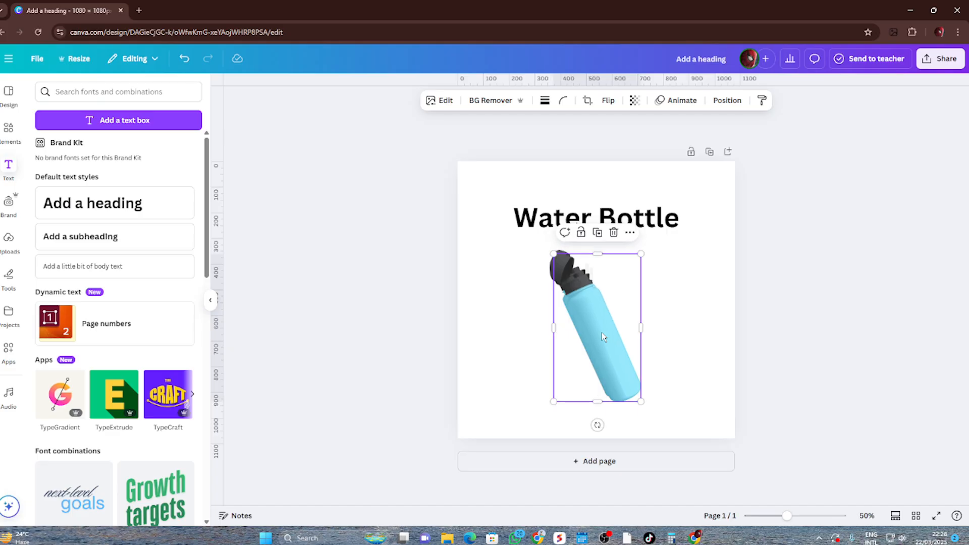
click(608, 101)
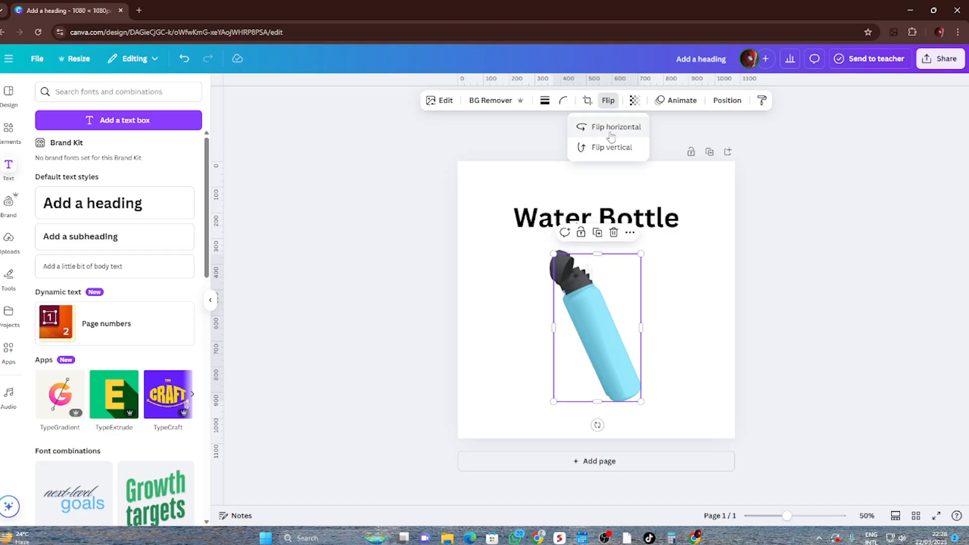
click(611, 132)
click(606, 147)
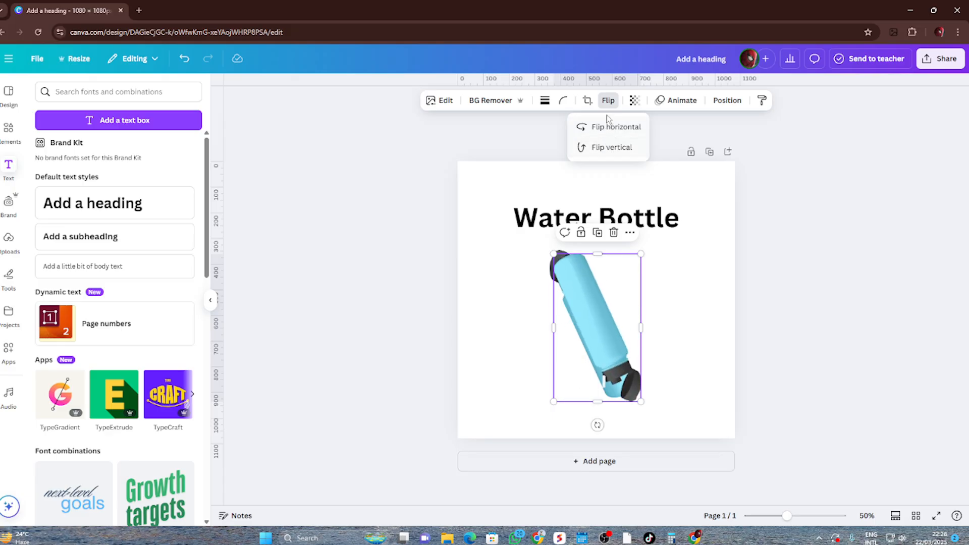
click(607, 128)
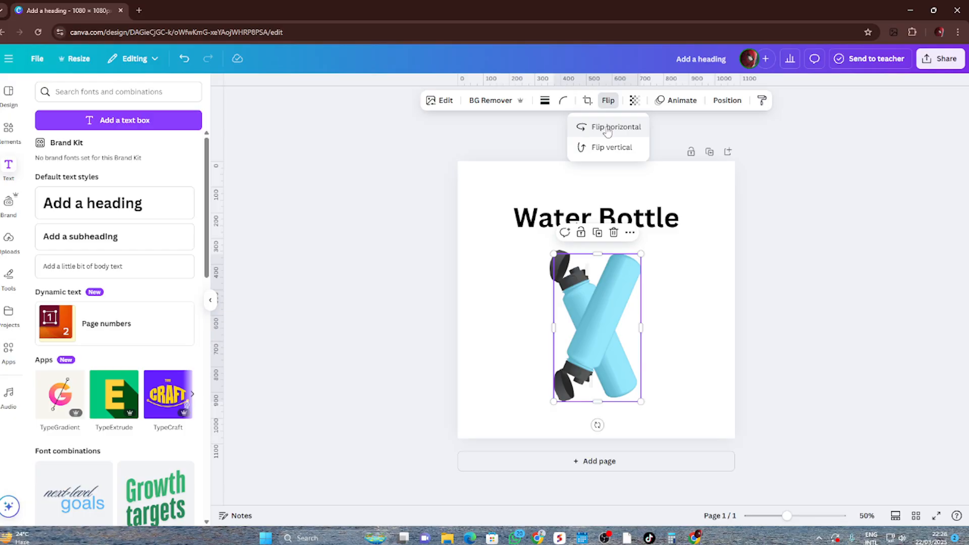
click(609, 152)
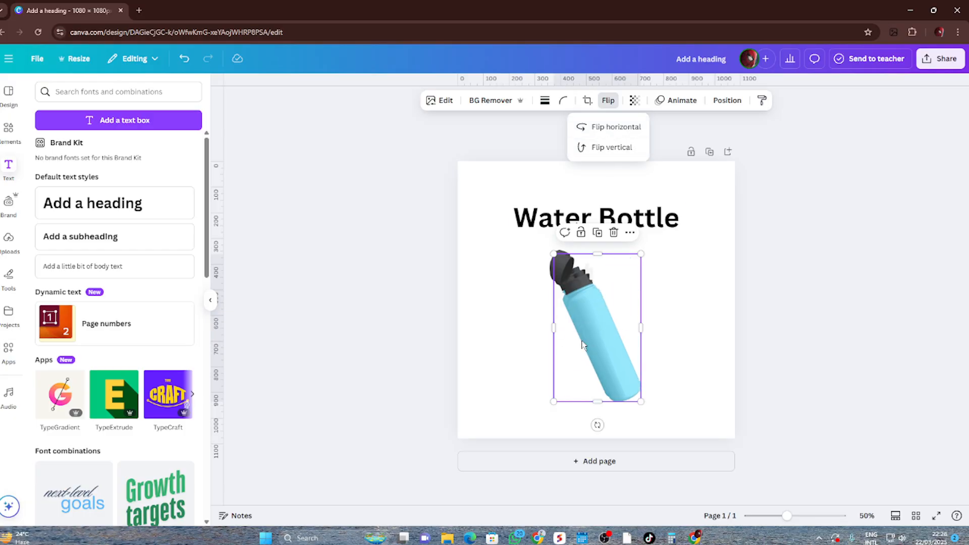
Place the bottle copy to the left of the original and try its vertical and horizontal flips again
drag(591, 333, 557, 343)
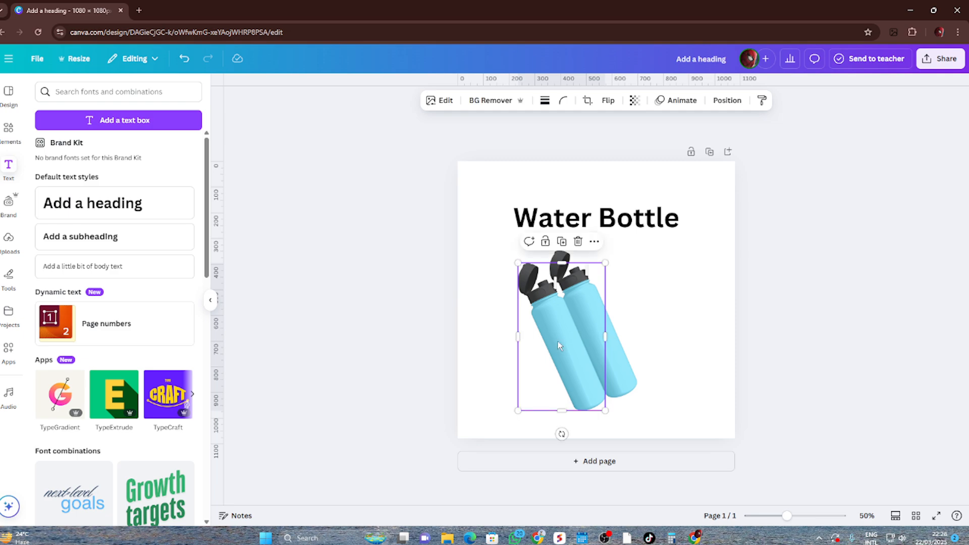
click(608, 100)
click(613, 150)
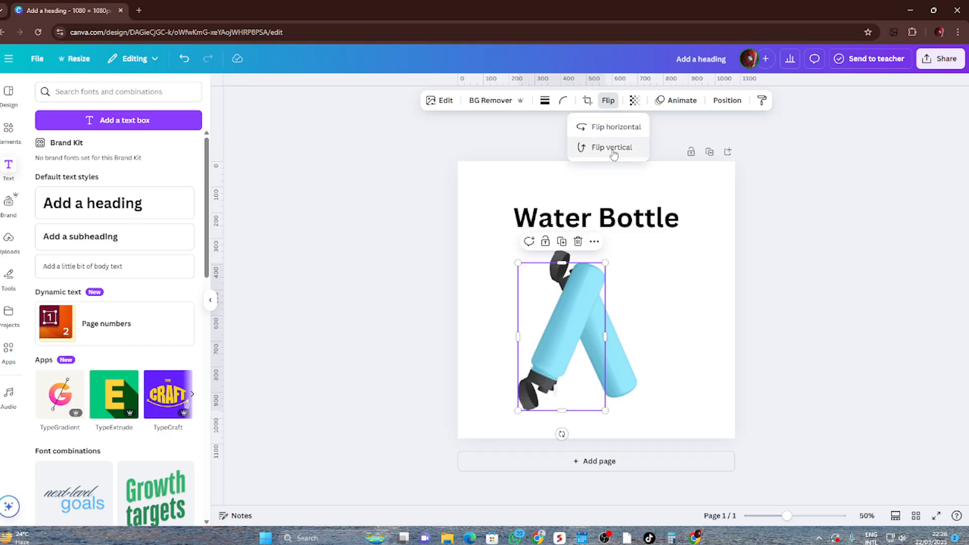
click(613, 131)
click(612, 147)
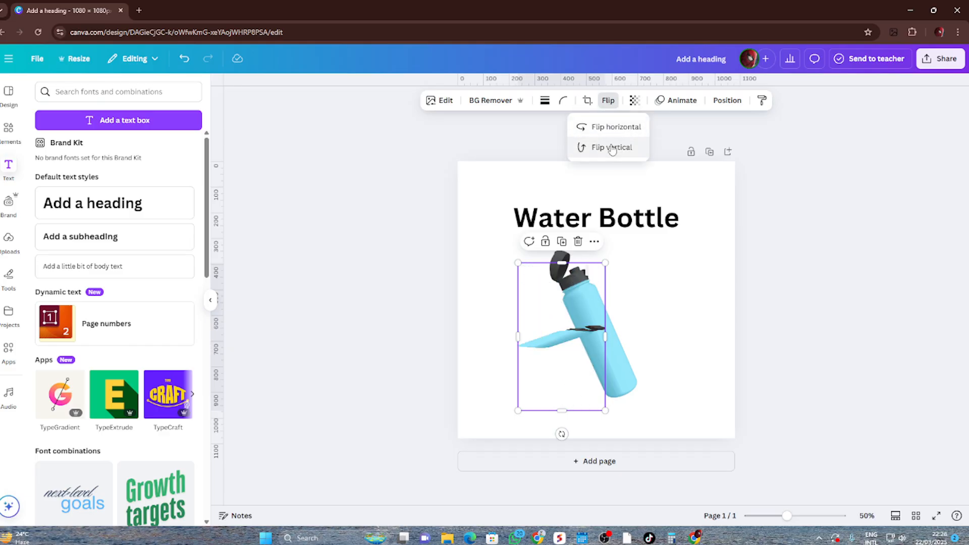
click(625, 133)
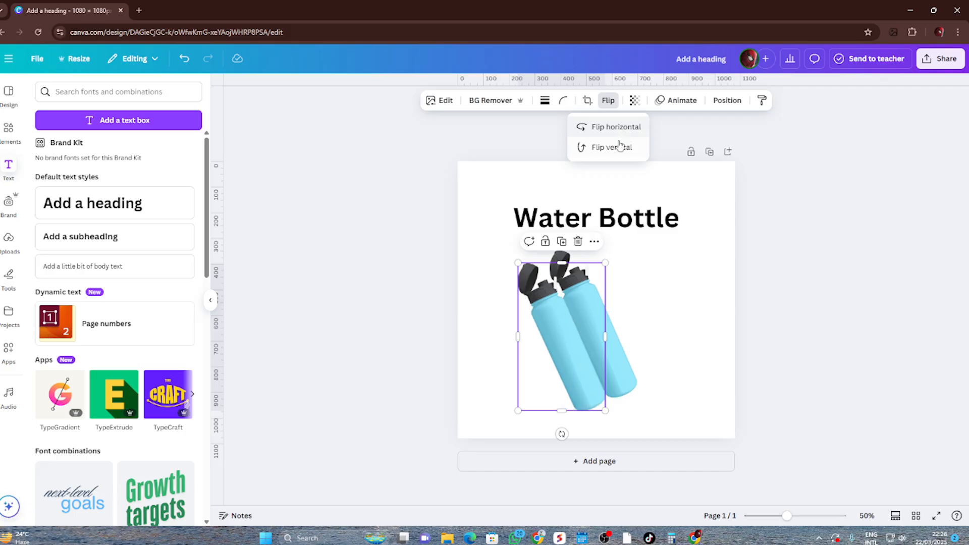
click(613, 127)
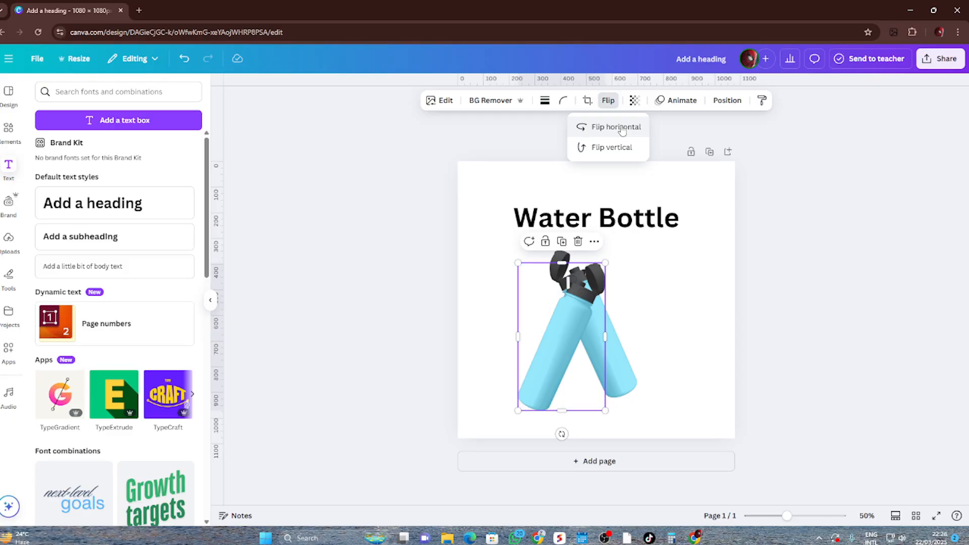
click(619, 147)
click(619, 147)
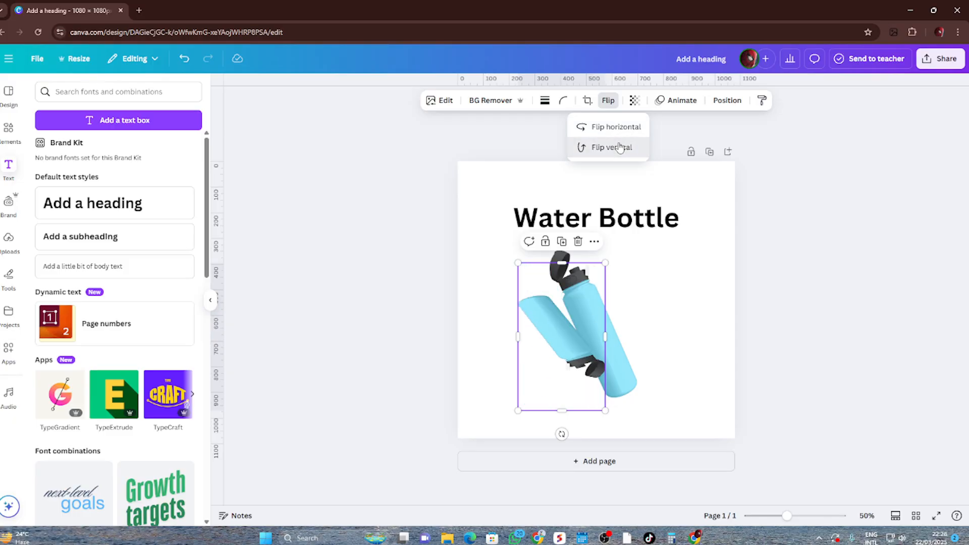
click(618, 131)
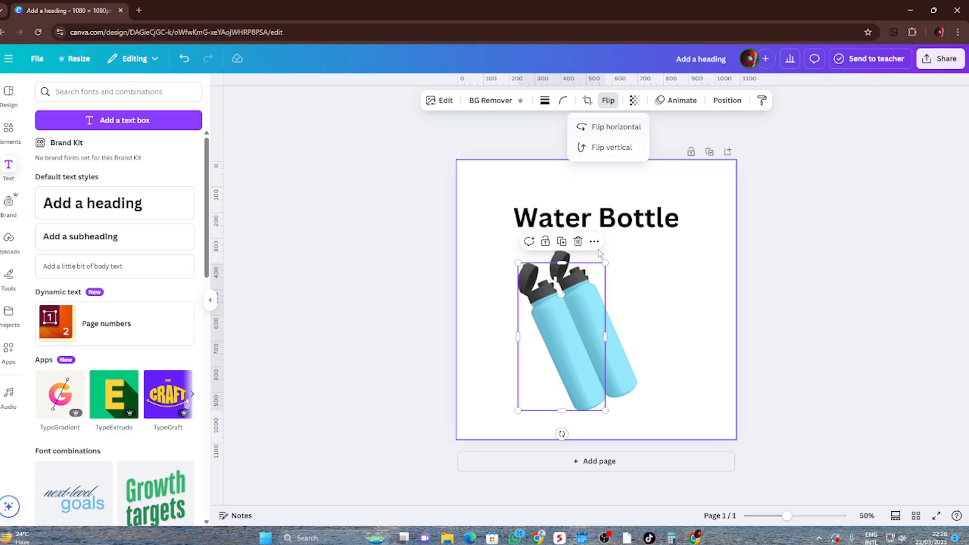
Rotate the bottle copy to lie tilted like a cast shadow, shrink it slightly and position its base against the original's base
drag(562, 434, 620, 407)
drag(605, 357, 577, 395)
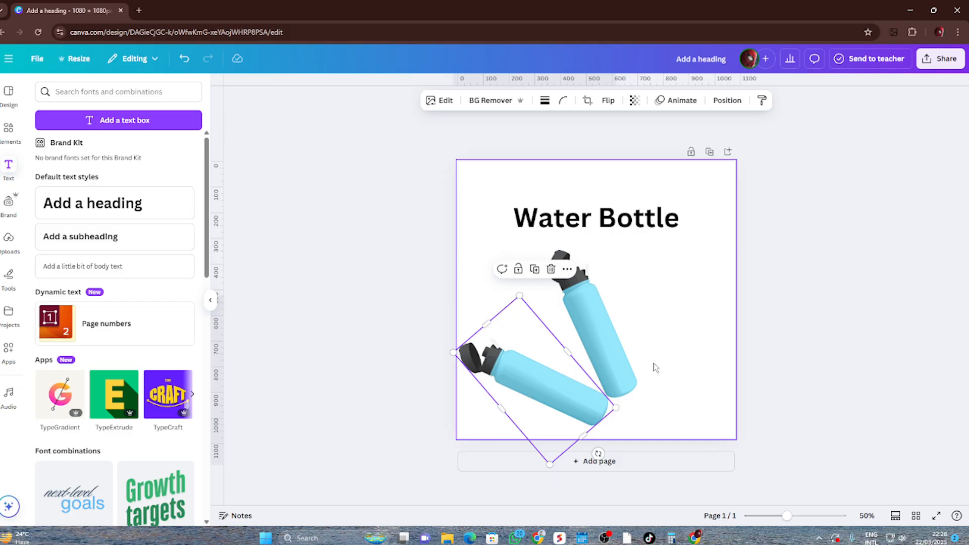
click(671, 357)
click(572, 400)
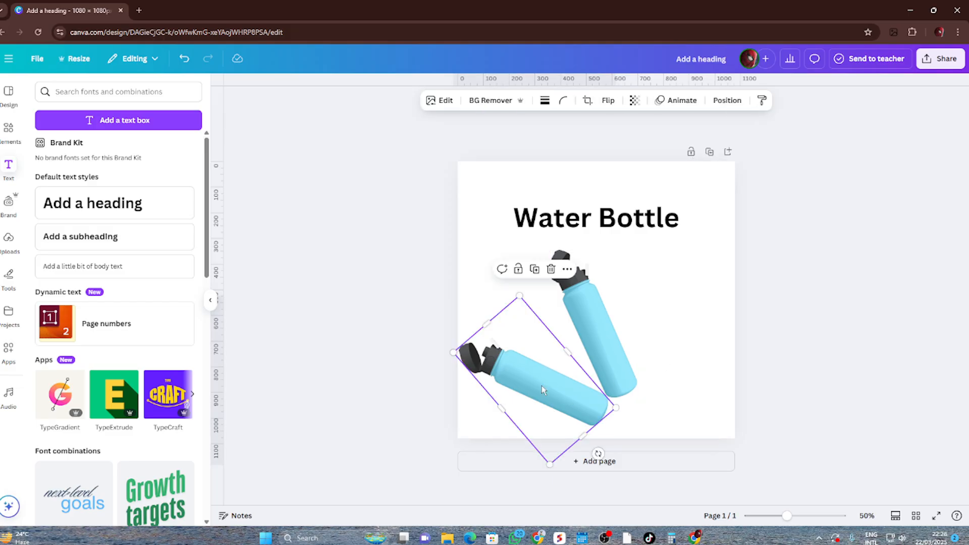
drag(453, 353, 486, 360)
drag(541, 382, 548, 383)
drag(488, 362, 478, 359)
drag(549, 385, 541, 383)
click(658, 393)
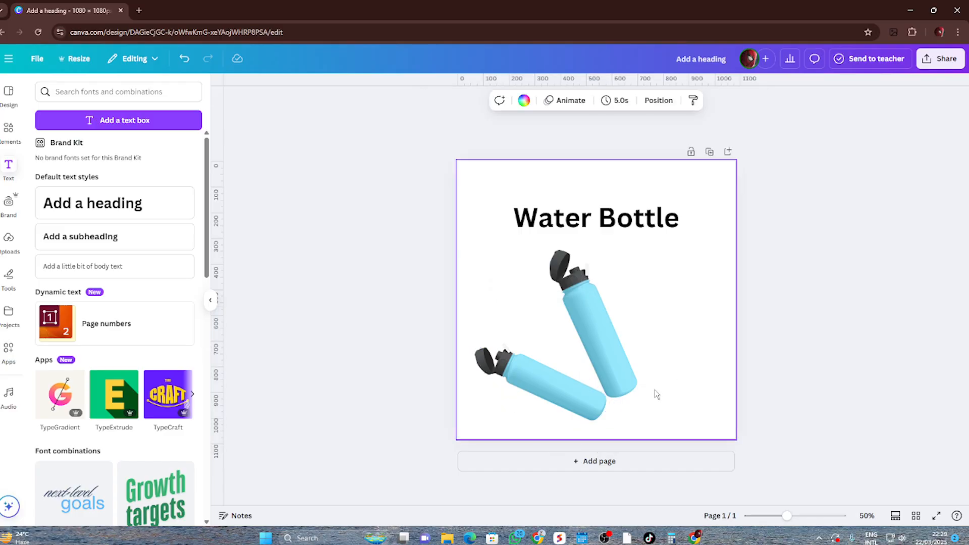
Nudge the tilted copy so its base meets the base of the original bottle
click(615, 407)
scroll(613, 407, up, 10)
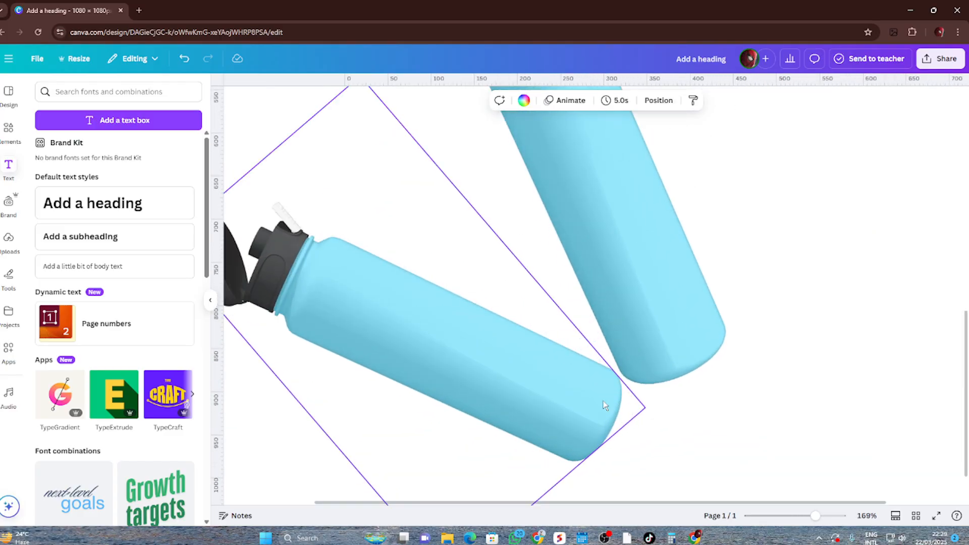
click(761, 366)
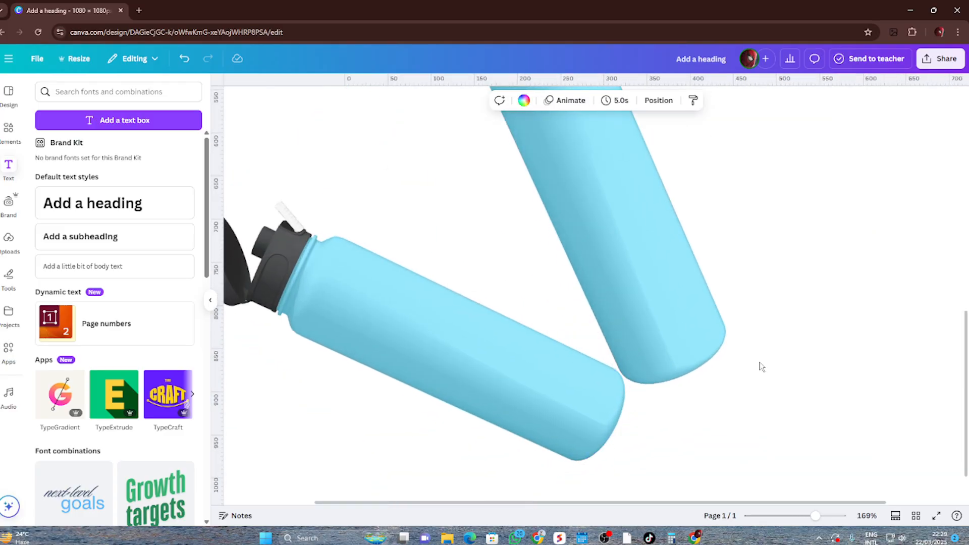
scroll(760, 366, down, 8)
scroll(758, 367, down, 2)
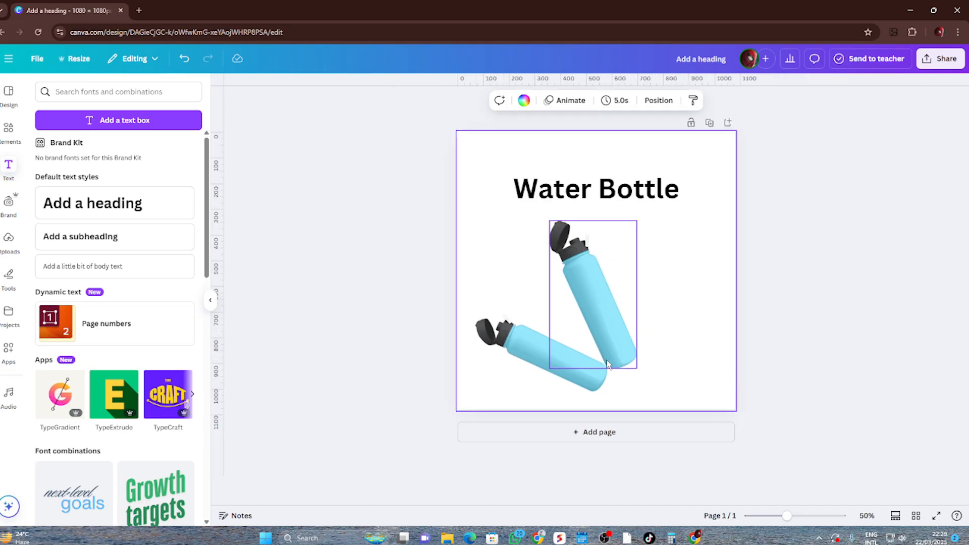
Lower the tilted copy's transparency value so it looks like a faint shadow of the bottle
click(567, 368)
key(ctrl+minus)
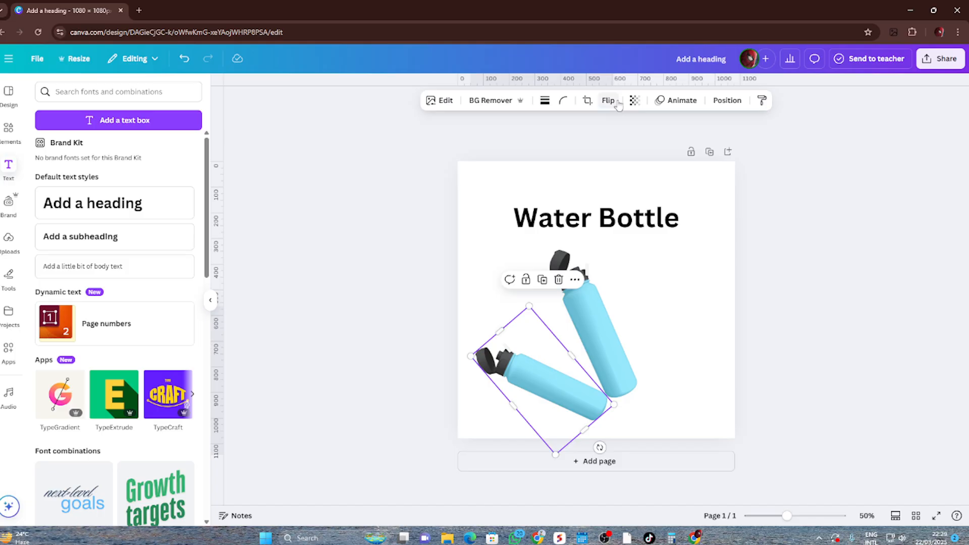
click(634, 101)
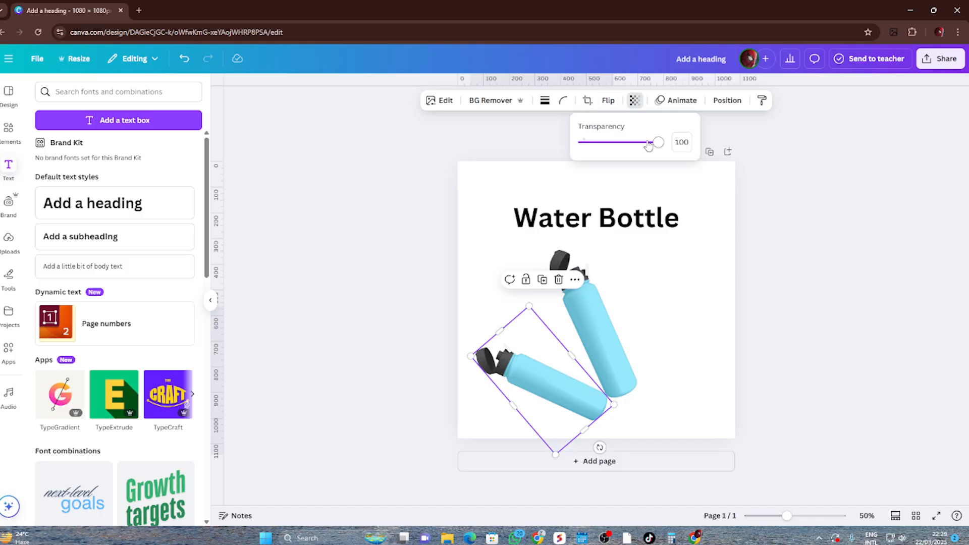
drag(661, 146, 599, 159)
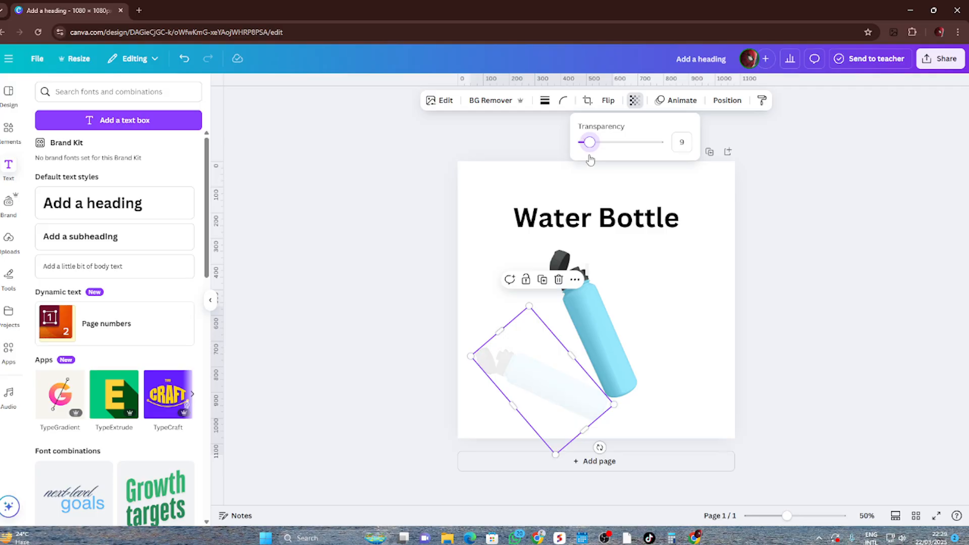
click(764, 232)
click(767, 230)
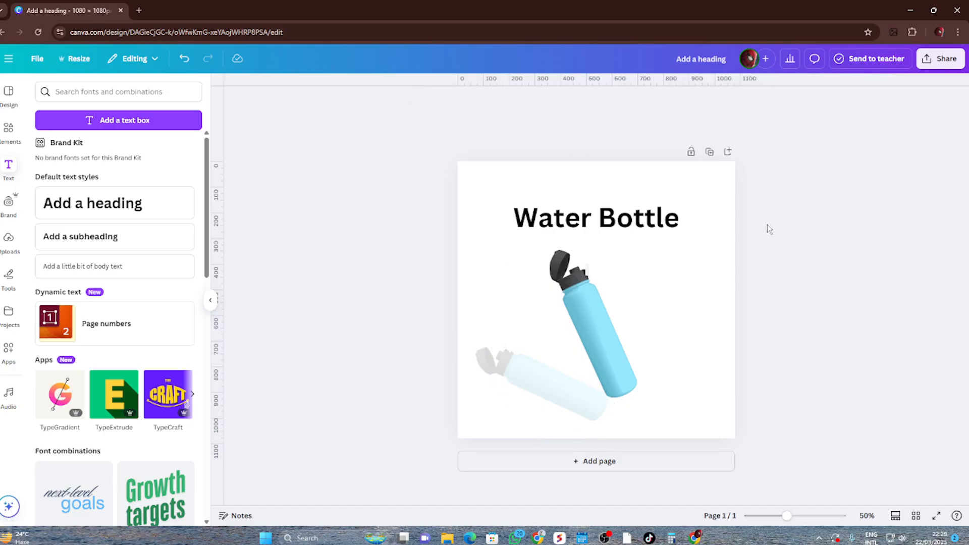
Delete the faded bottle copy from the page
scroll(765, 229, down, 4)
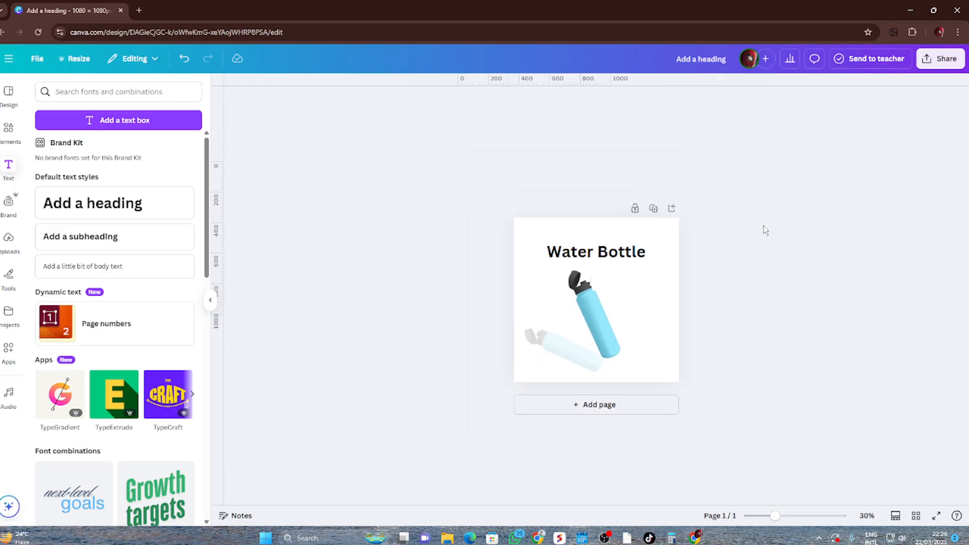
scroll(765, 229, up, 3)
click(527, 354)
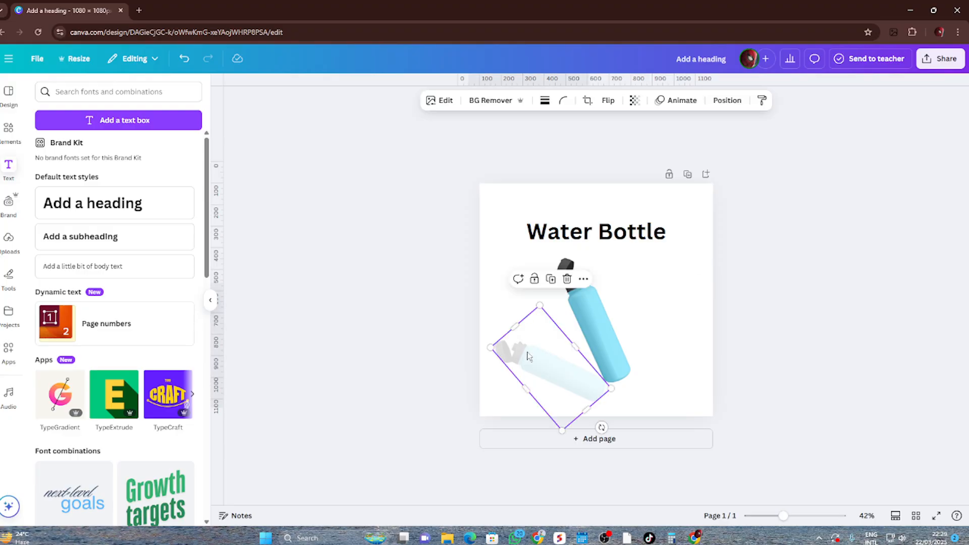
click(567, 279)
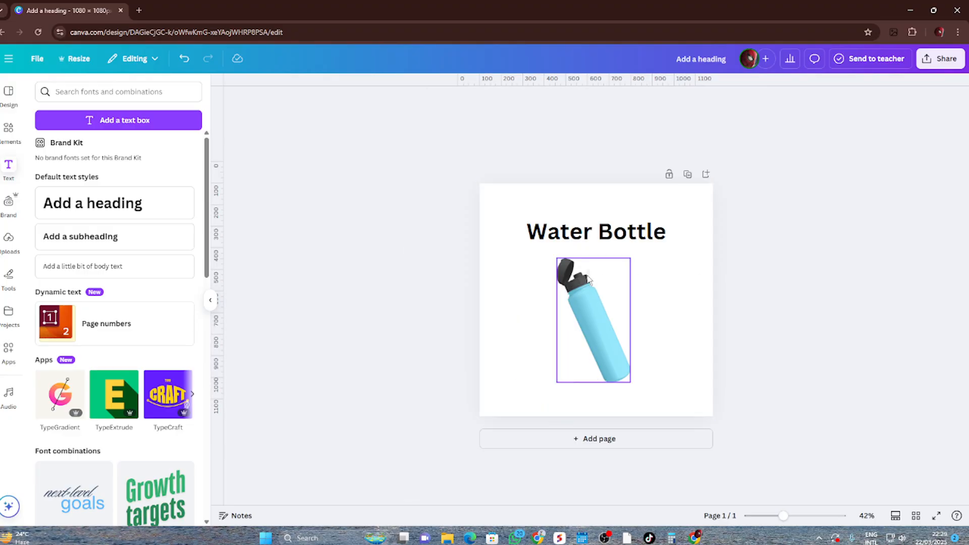
Search the graphics elements for "shadow" and add a soft, blurred elliptical shadow to the page over the bottle
click(12, 135)
triple_click(119, 97)
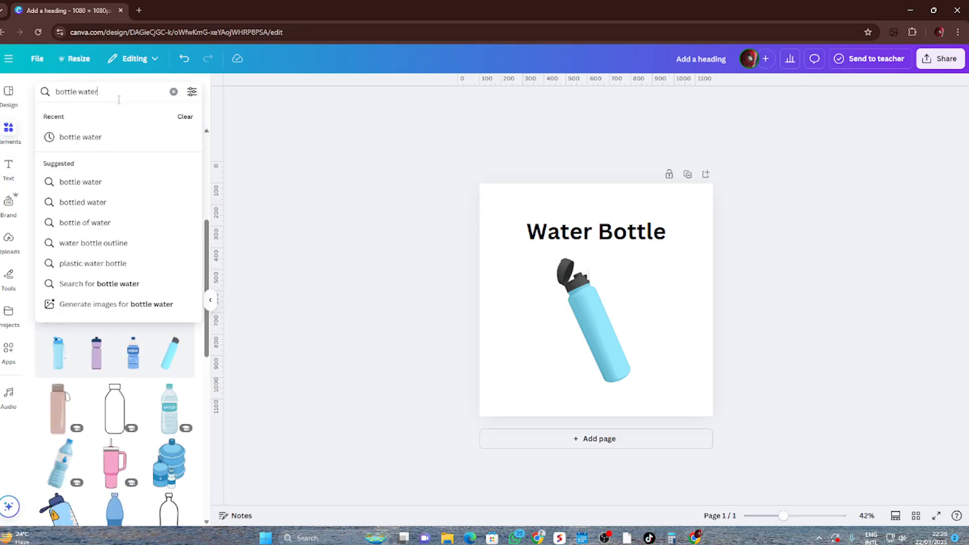
text(shadow)
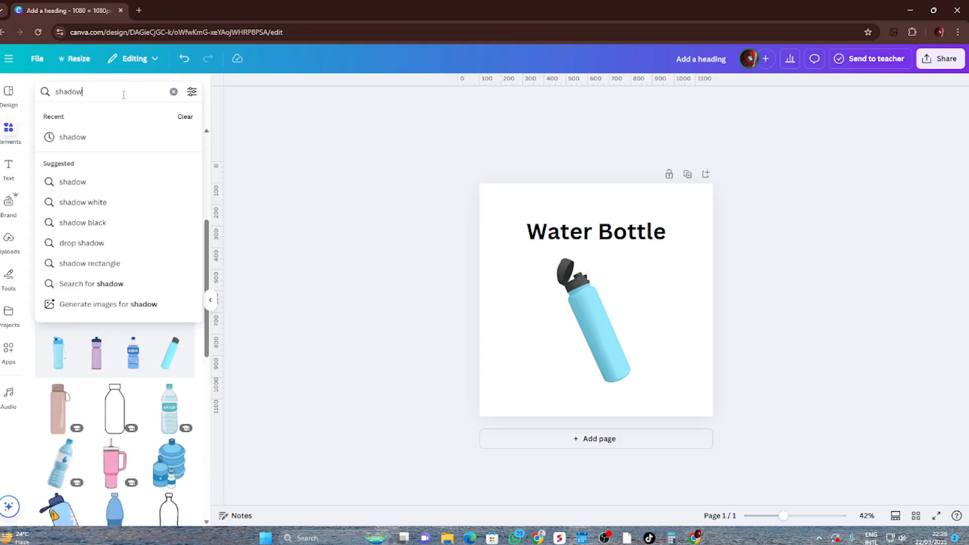
key(Return)
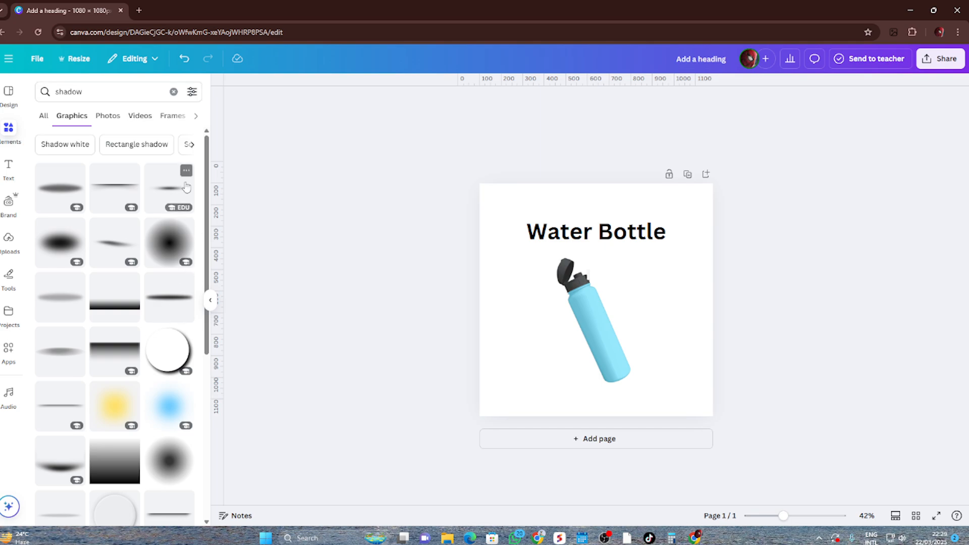
scroll(126, 319, down, 5)
scroll(126, 320, down, 3)
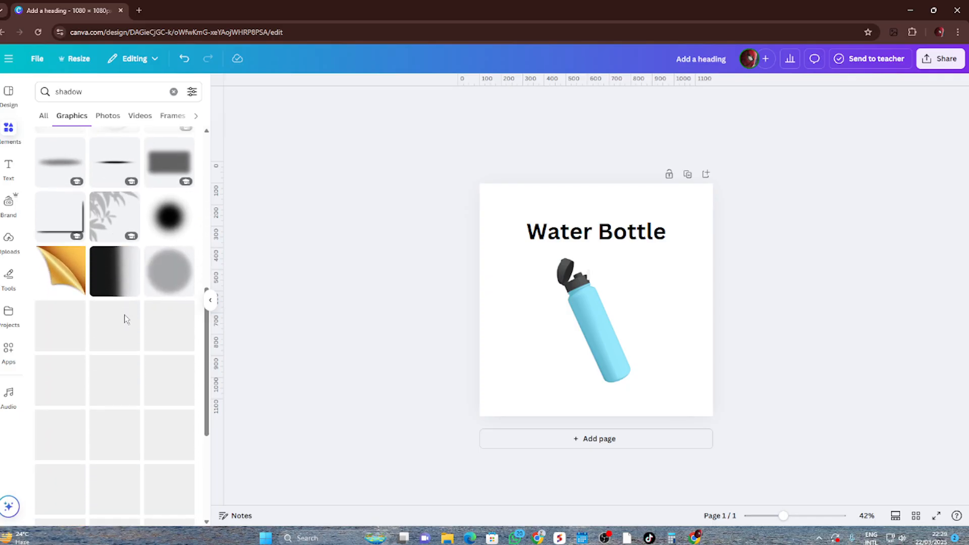
scroll(126, 320, up, 8)
scroll(125, 320, down, 3)
drag(53, 404, 515, 349)
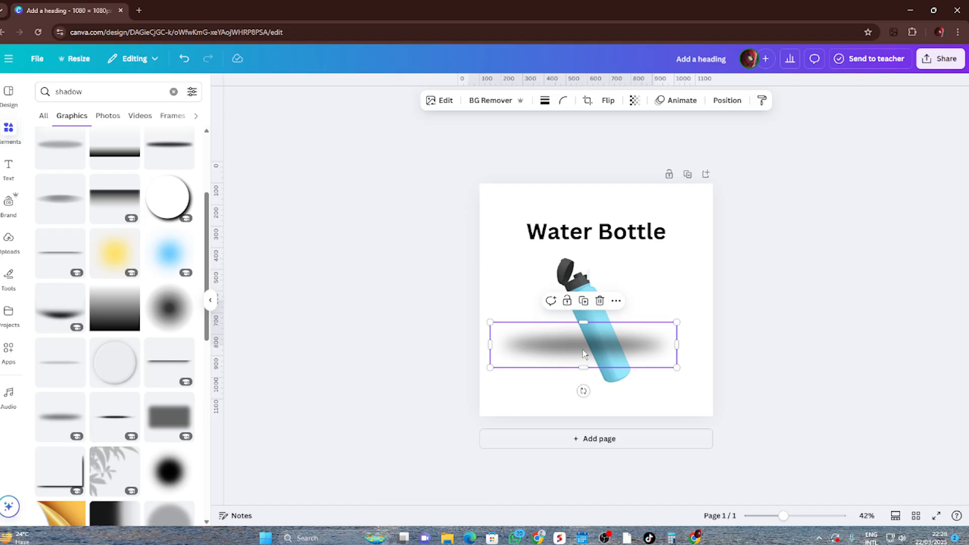
Tilt the shadow slightly clockwise, shrink it and position it beneath the bottle's base, extending to the left
mouse_move(581, 389)
mouse_down()
mouse_move(571, 394)
mouse_move(584, 389)
mouse_up()
drag(617, 353, 599, 378)
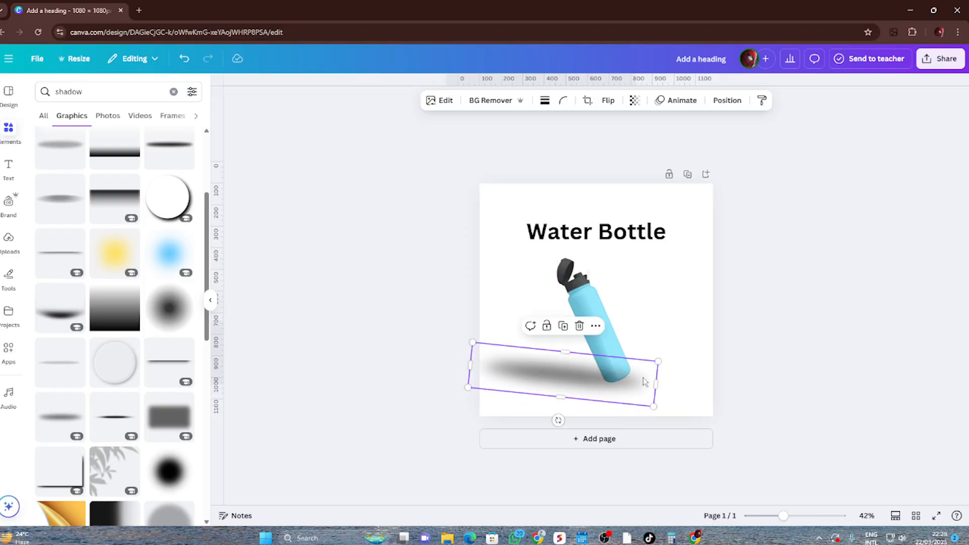
drag(658, 362, 600, 381)
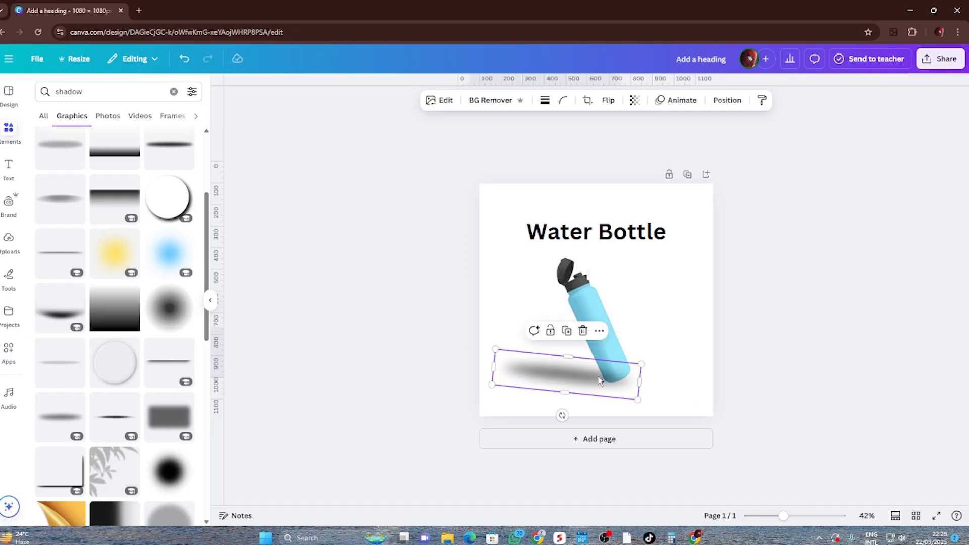
click(671, 341)
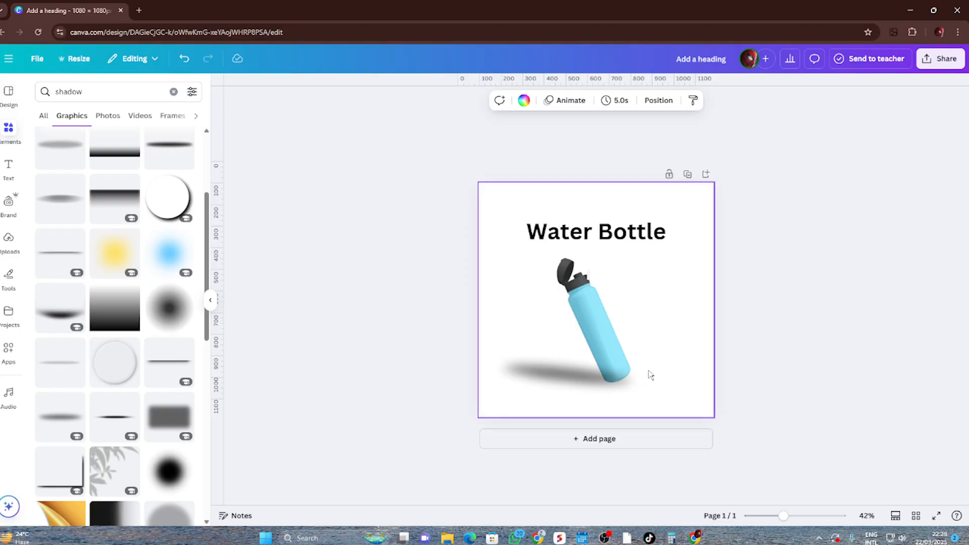
Send the blurred shadow one layer backward so it sits behind the bottle
scroll(631, 391, up, 5)
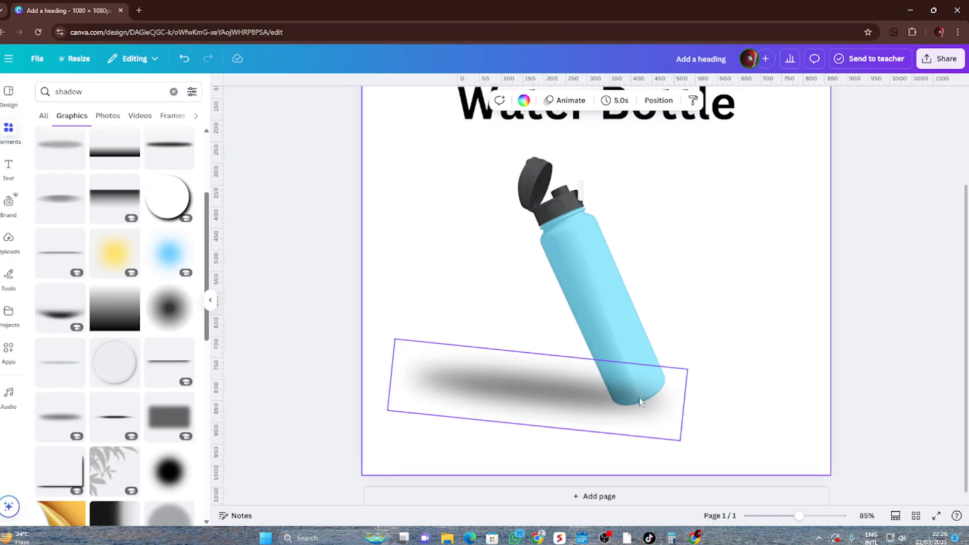
right_click(601, 401)
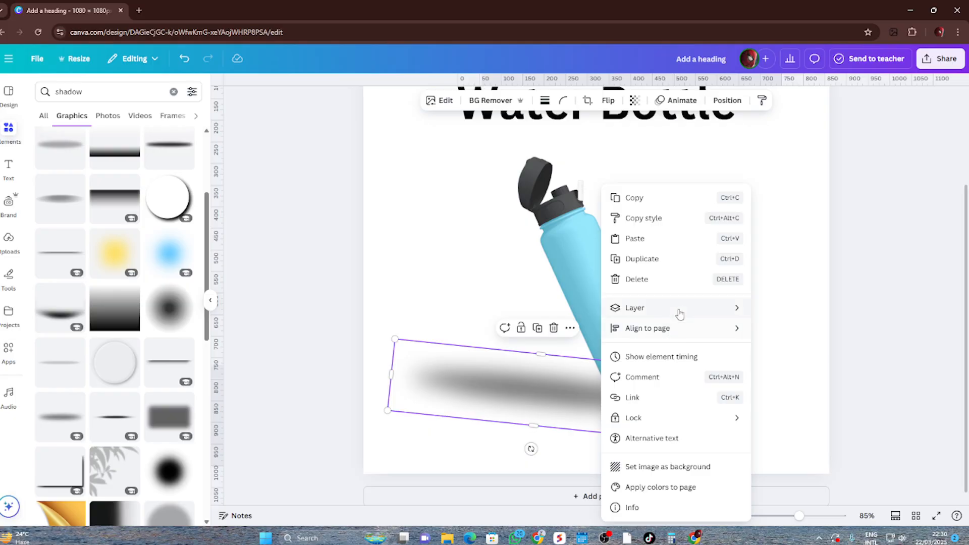
mouse_move(680, 313)
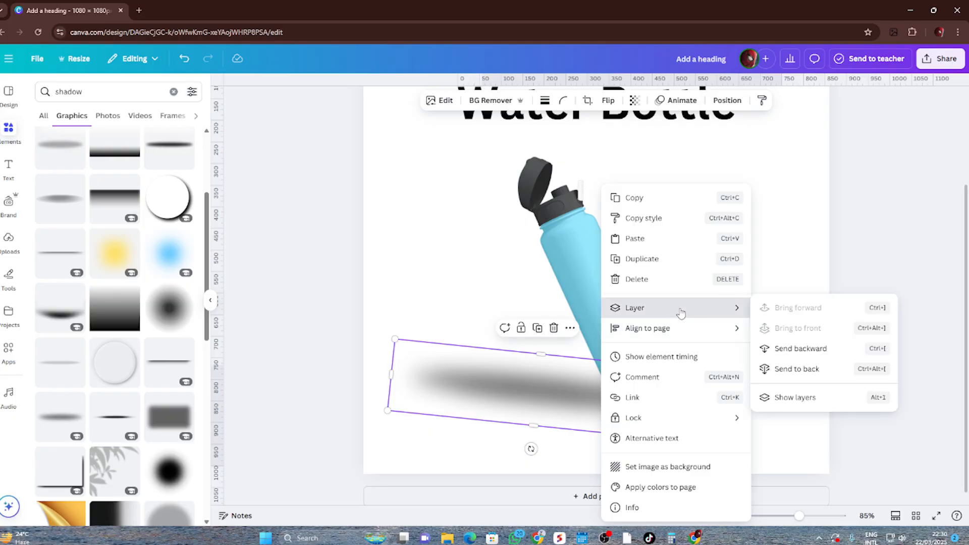
click(816, 350)
click(627, 400)
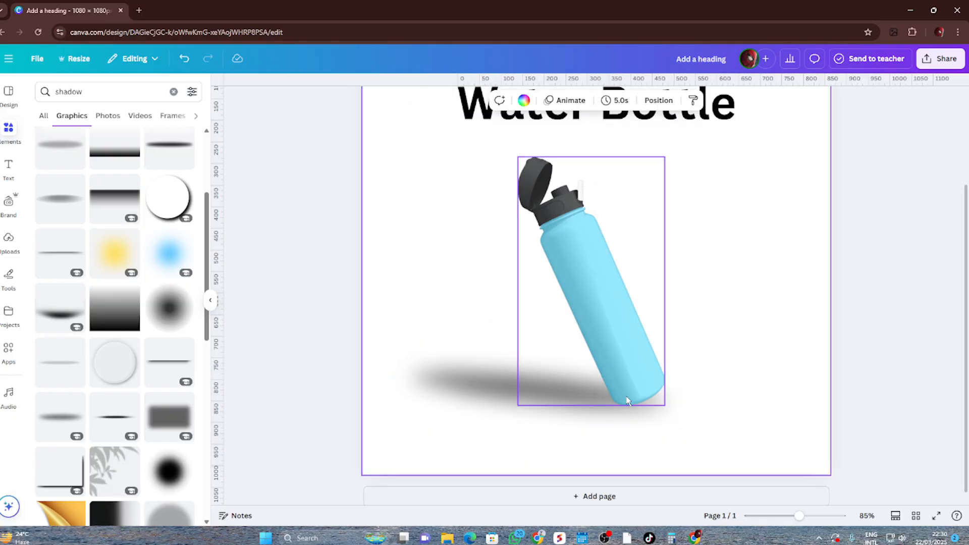
click(625, 403)
click(621, 406)
click(628, 417)
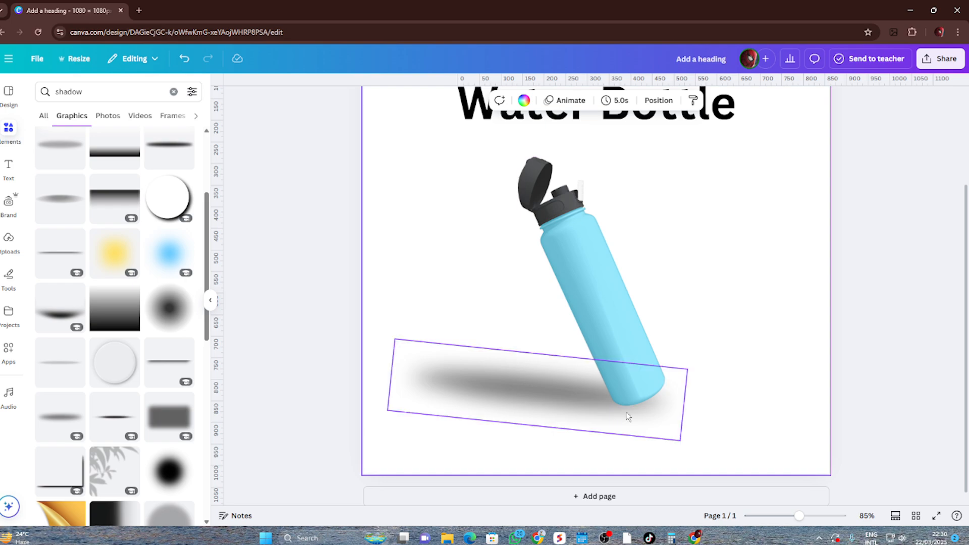
Move the shadow slightly to the left beneath the bottle's base
click(567, 404)
click(485, 397)
mouse_move(485, 397)
mouse_down()
mouse_move(487, 337)
mouse_move(488, 399)
mouse_move(469, 392)
mouse_up()
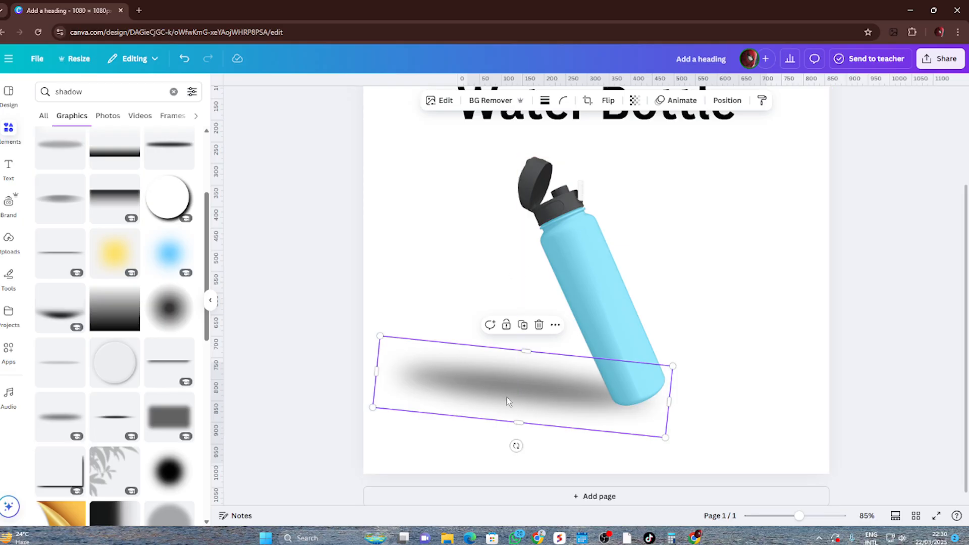
click(736, 343)
scroll(736, 343, down, 5)
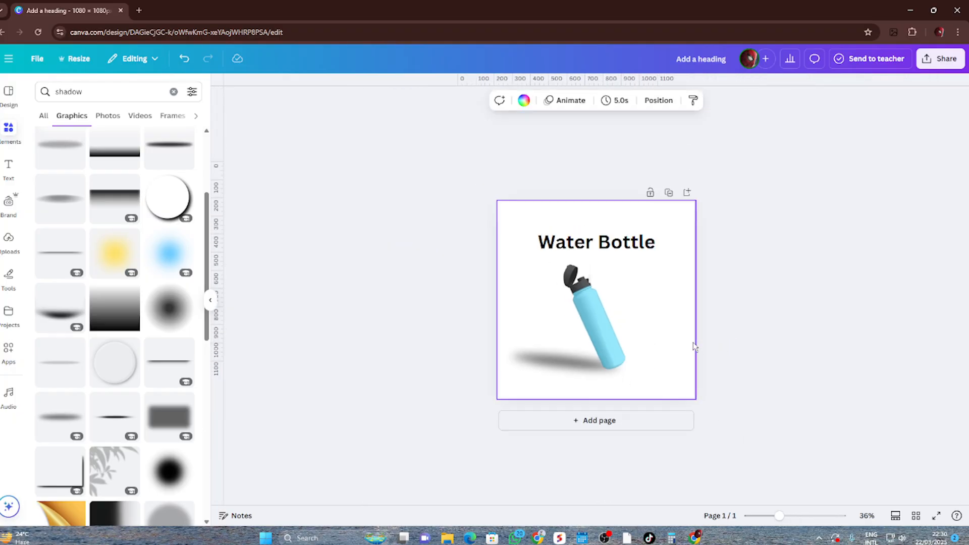
Shrink the shadow from its left end and nudge it so it stays tucked under the bottle's base
scroll(621, 352, up, 5)
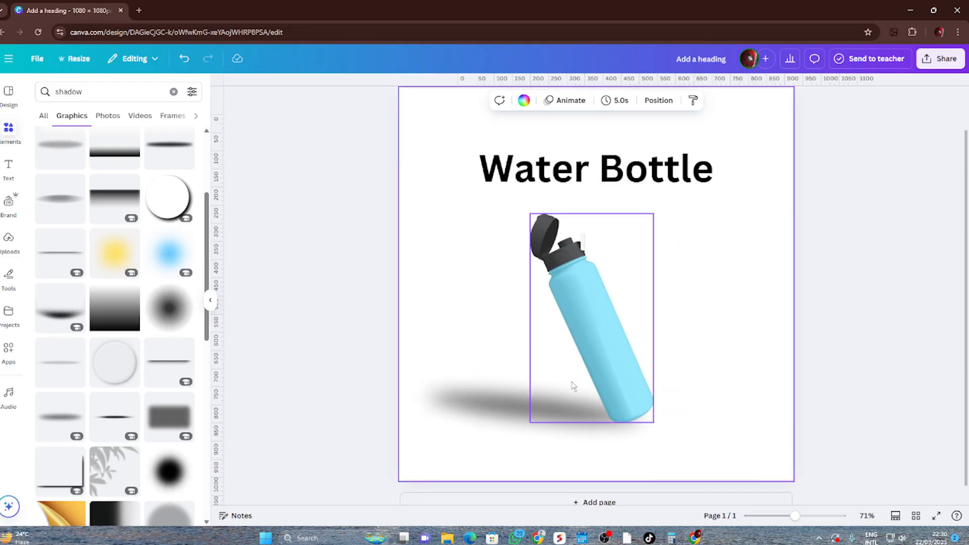
click(498, 410)
drag(413, 365, 466, 385)
drag(587, 432, 580, 425)
click(759, 355)
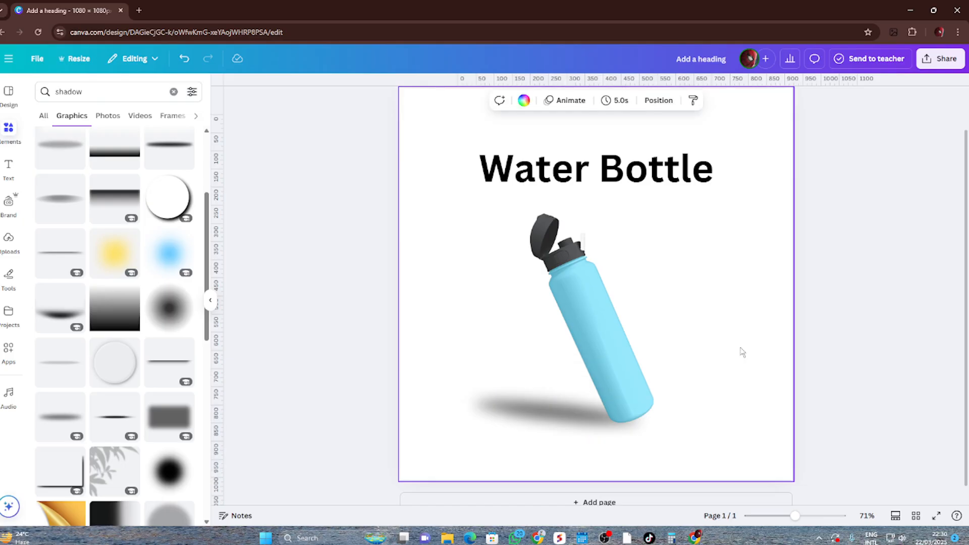
scroll(721, 352, down, 5)
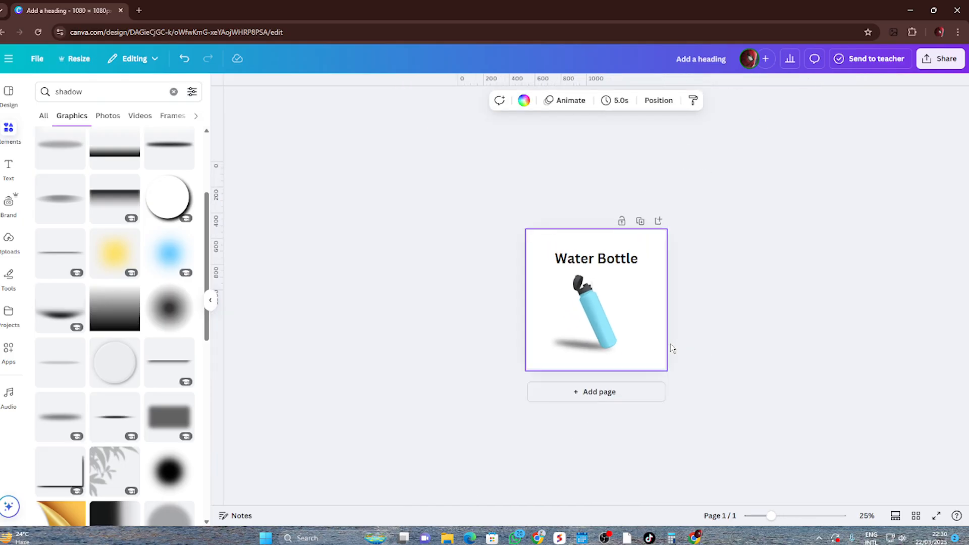
scroll(638, 343, up, 3)
click(838, 266)
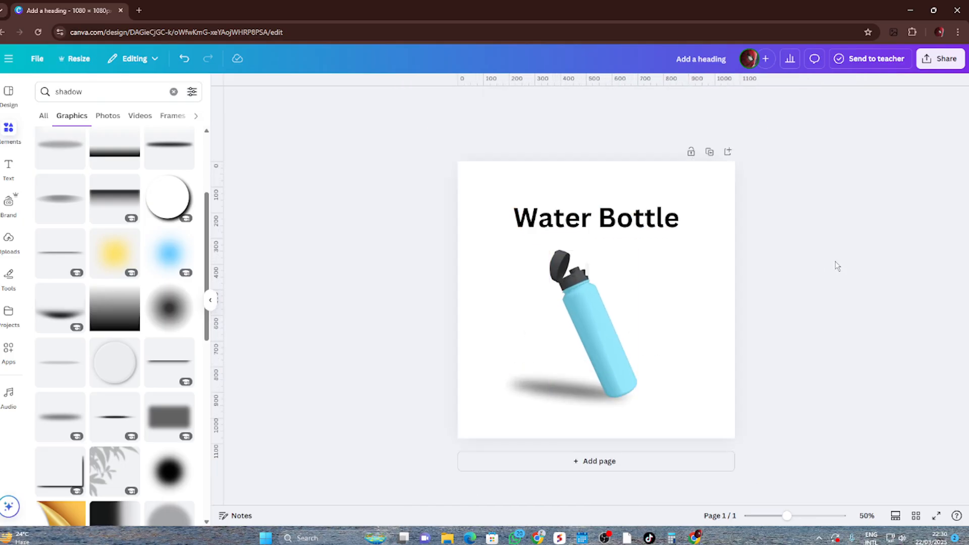
click(656, 211)
click(752, 239)
Search the elements for "background" and list all matching graphics
click(173, 92)
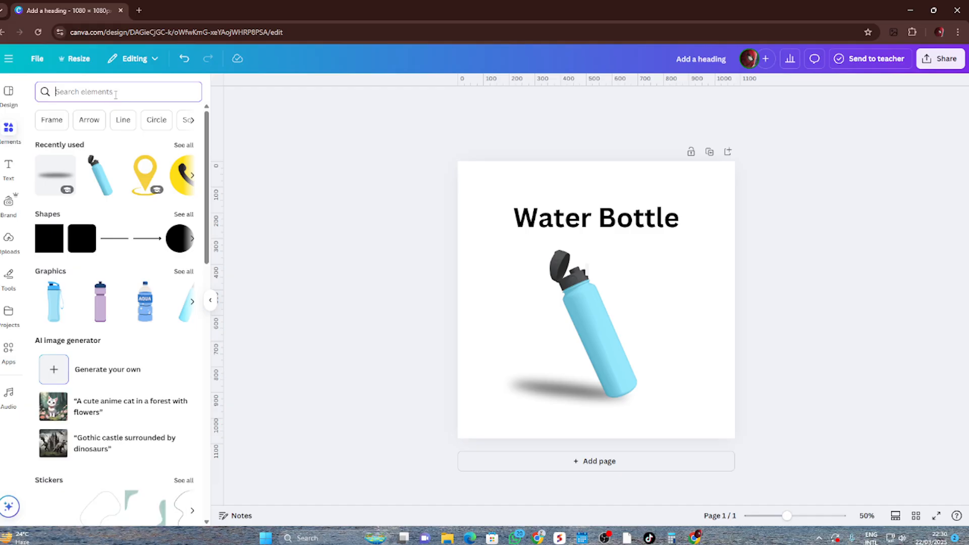
text(back)
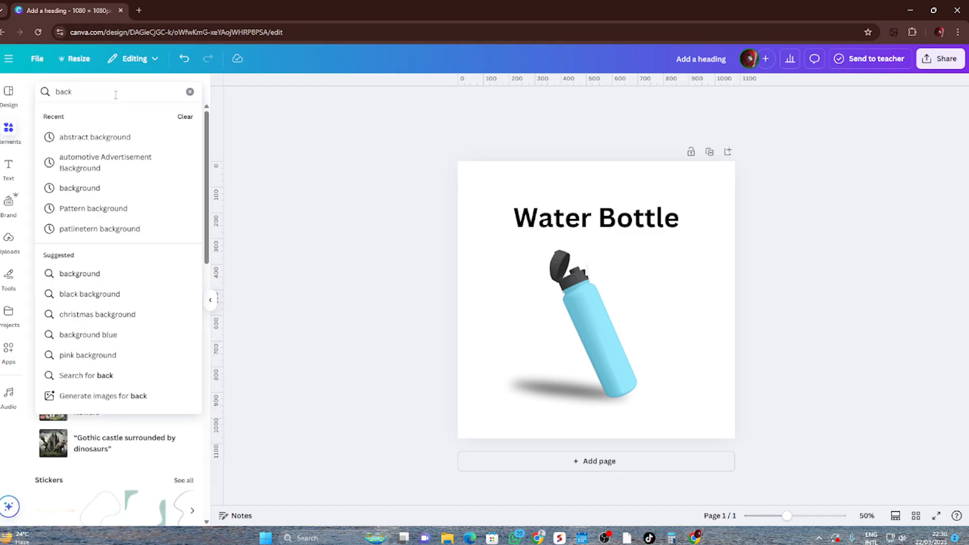
click(102, 188)
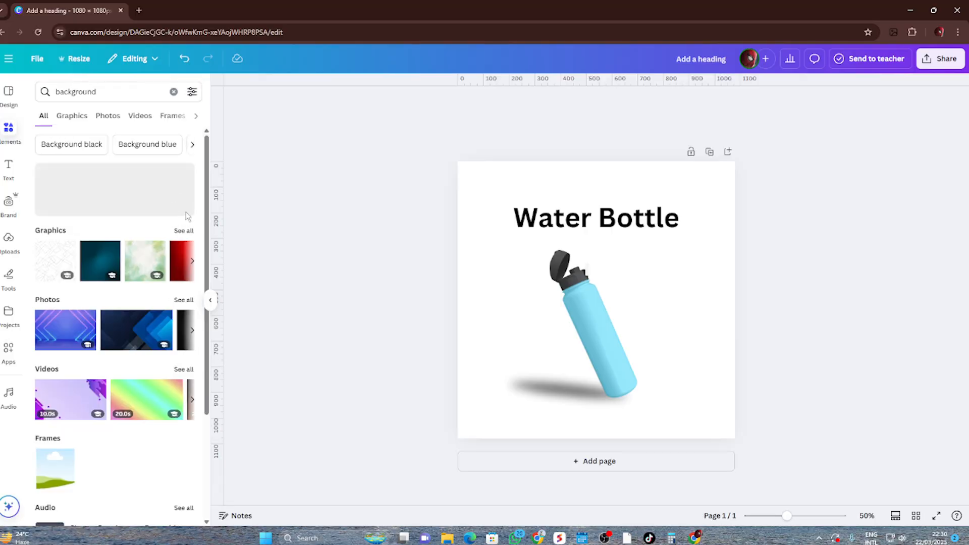
click(182, 231)
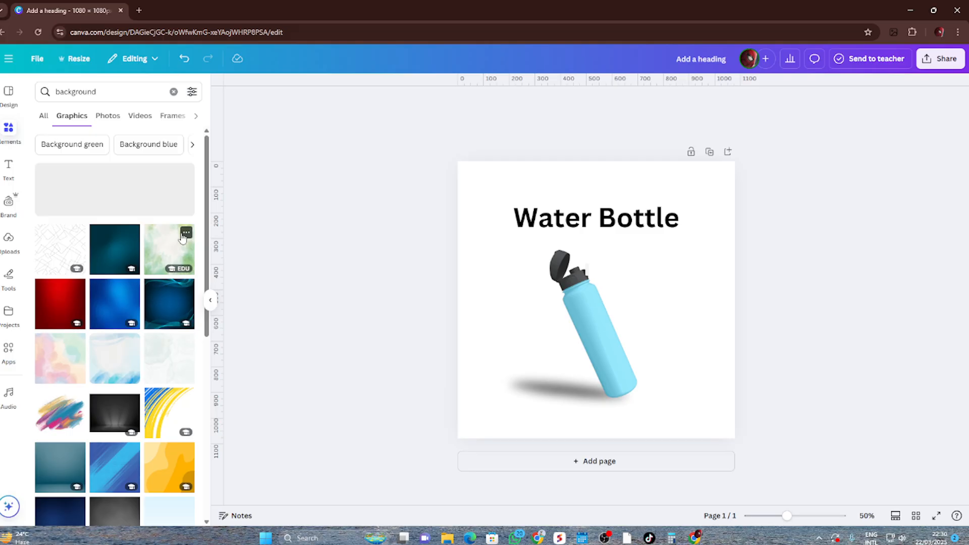
Add the light-blue gradient studio background graphic with a pale floor to the page and centre it
scroll(146, 301, down, 5)
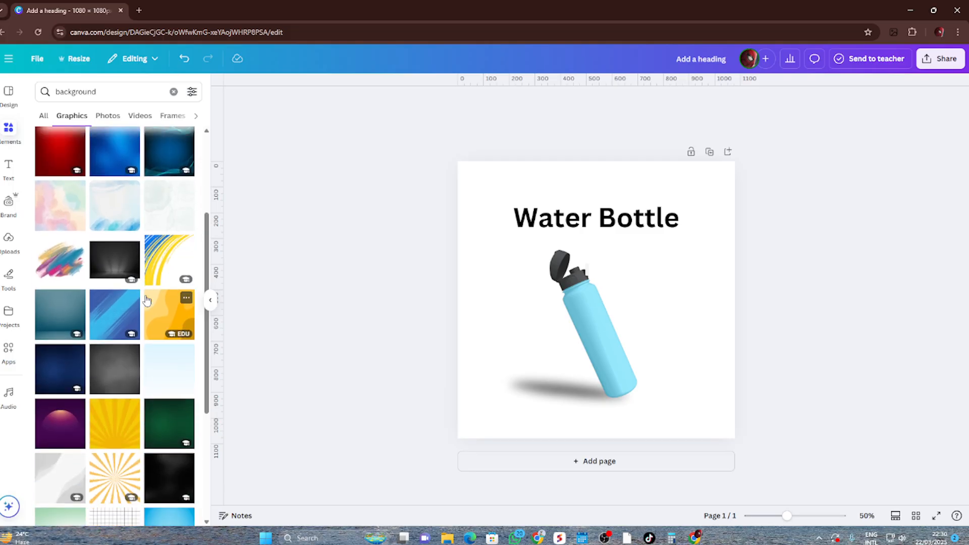
scroll(147, 300, up, 3)
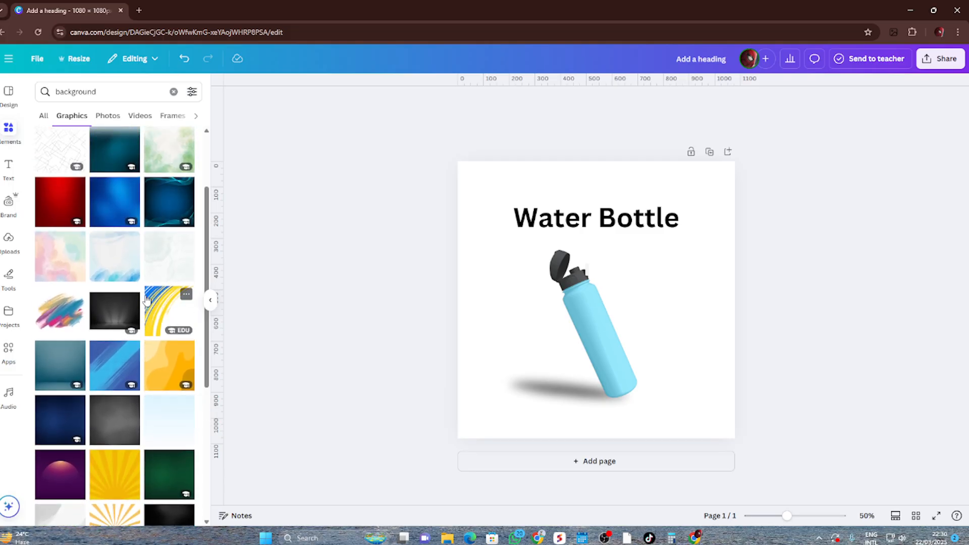
scroll(147, 301, down, 6)
scroll(146, 301, down, 5)
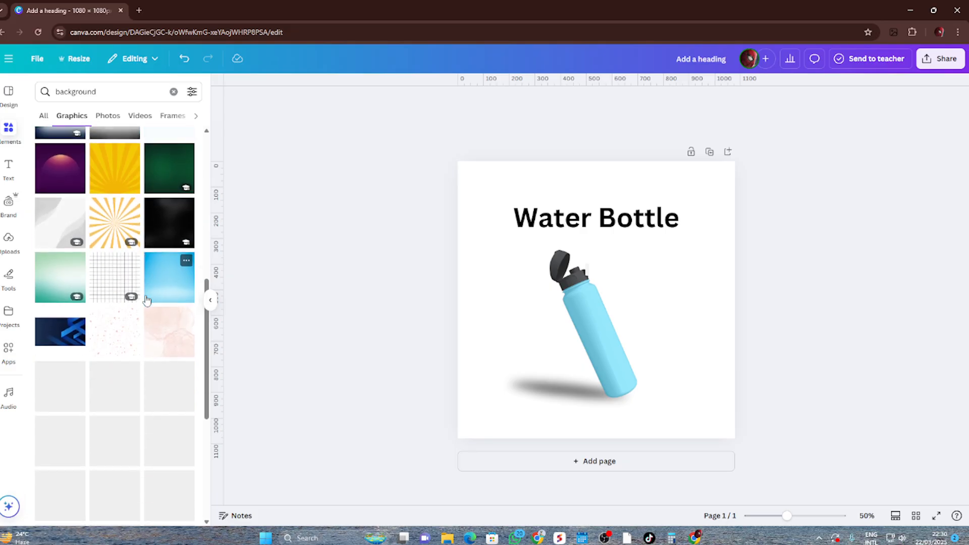
scroll(146, 300, up, 3)
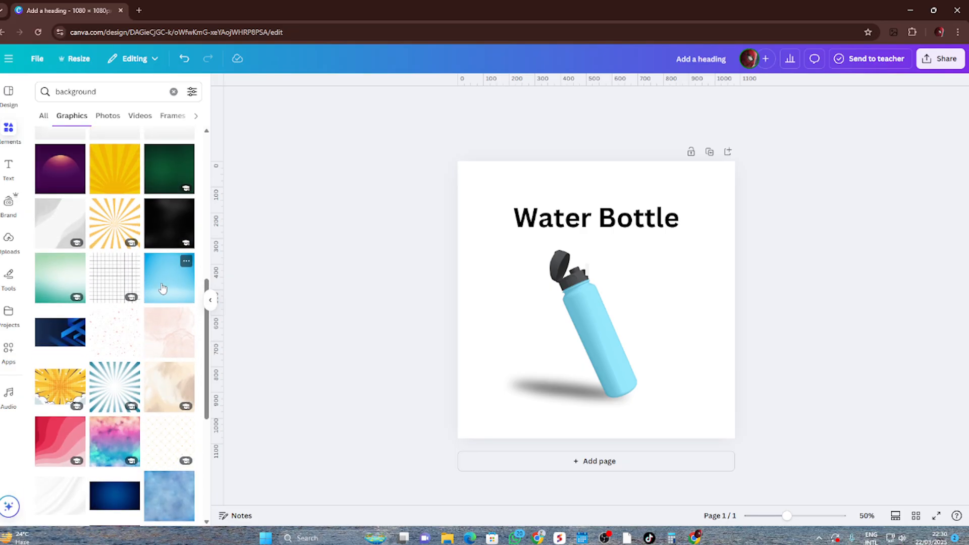
drag(168, 277, 516, 232)
drag(588, 273, 605, 302)
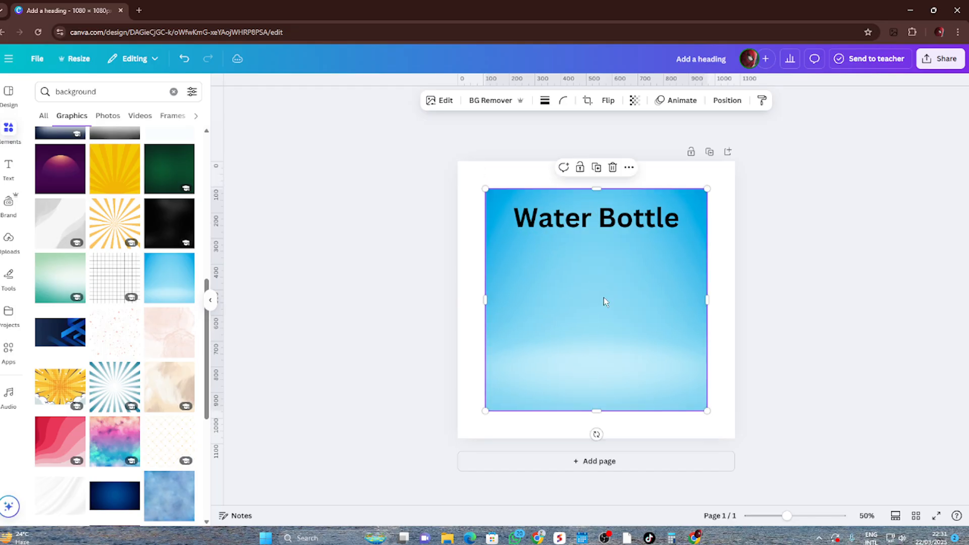
Send the blue background image to the back, behind the heading, bottle and shadow
right_click(676, 280)
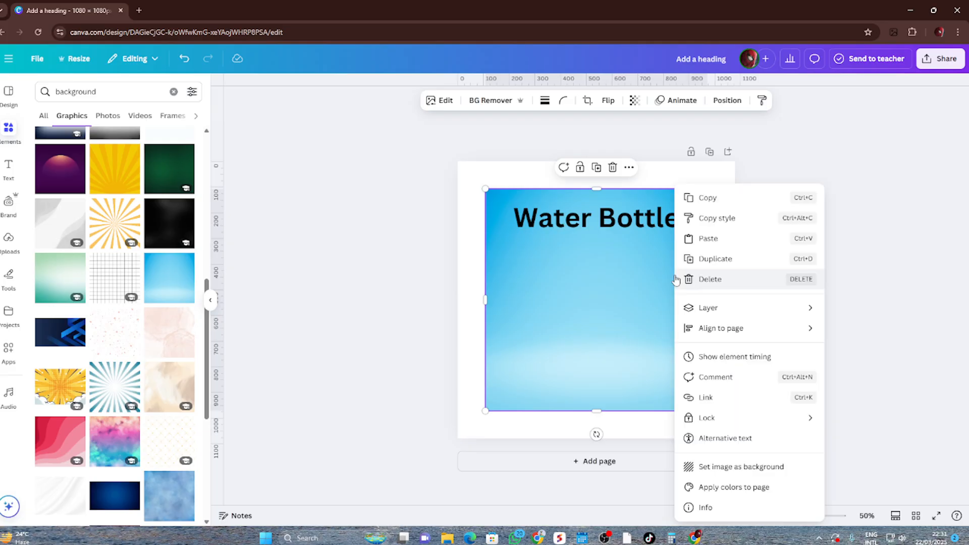
mouse_move(701, 310)
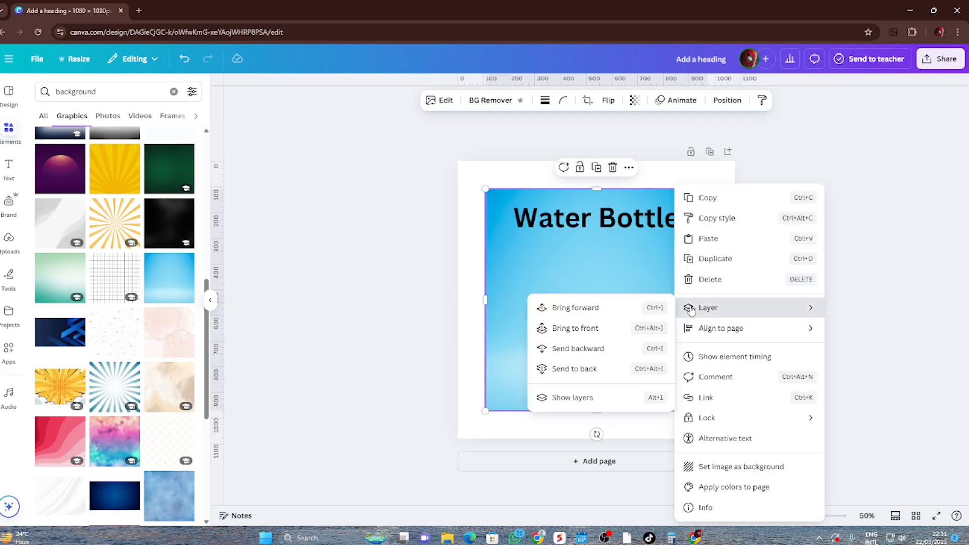
click(602, 368)
click(691, 340)
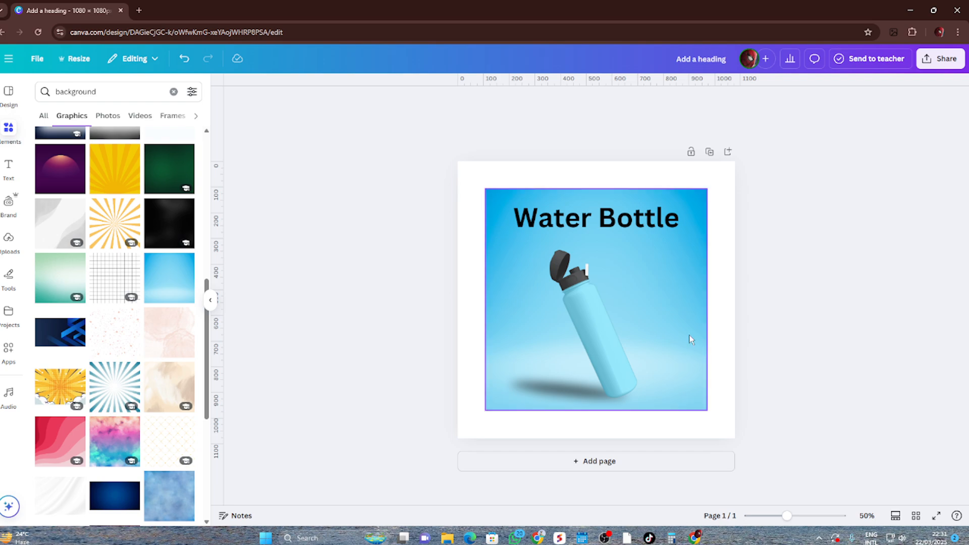
Enlarge the blue background image to 1,080 × 1,080 so it covers the whole page
drag(707, 189, 736, 160)
drag(485, 410, 458, 438)
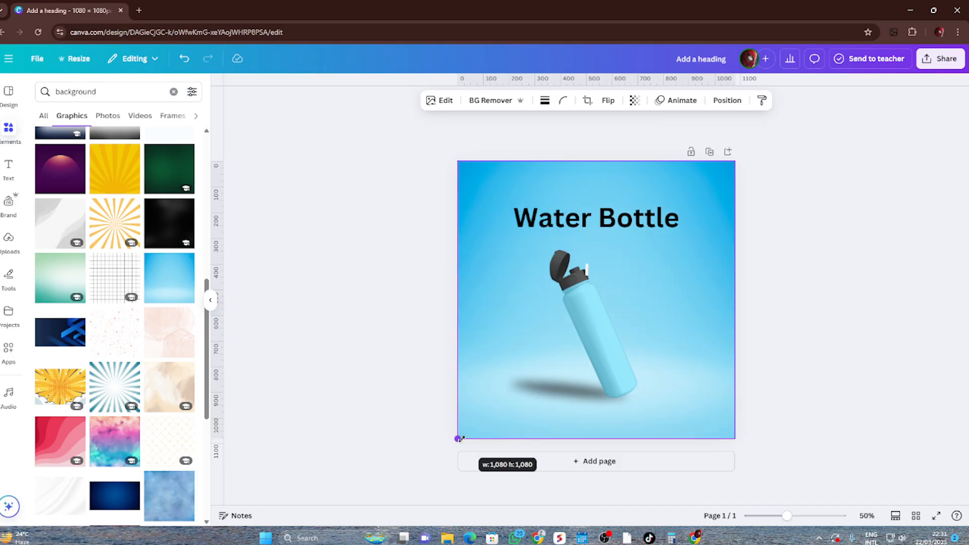
click(834, 394)
click(725, 268)
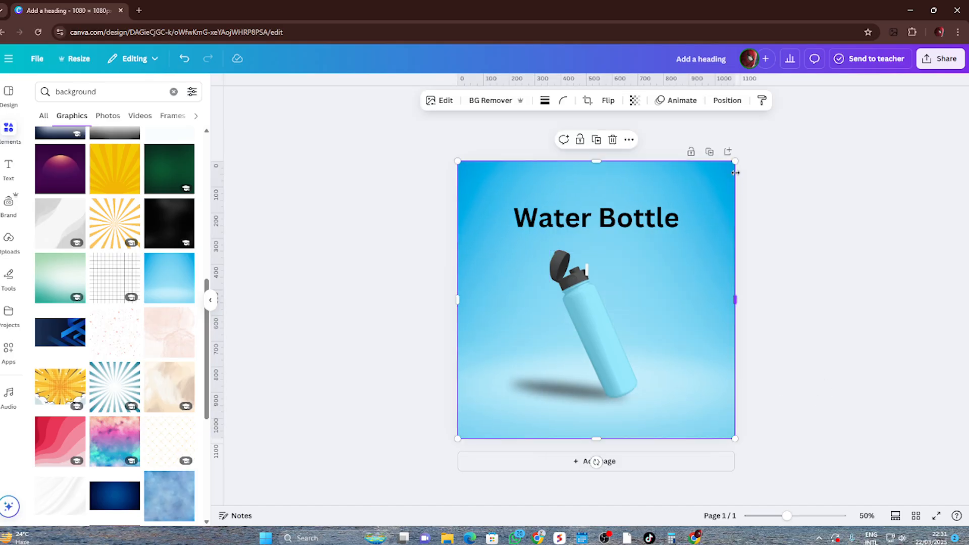
Shrink the blue image inside the page and set it as the page background
drag(735, 161, 695, 201)
drag(456, 438, 480, 417)
right_click(667, 272)
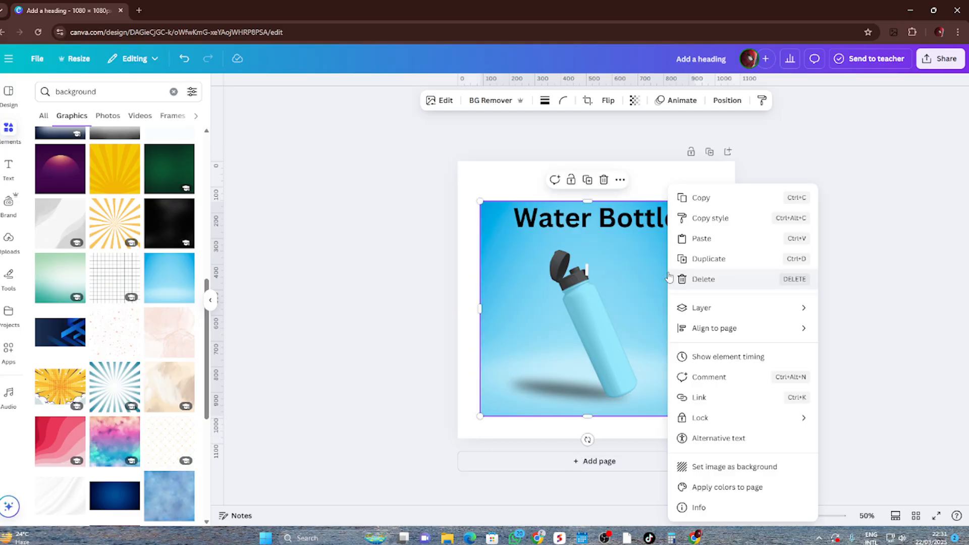
click(783, 467)
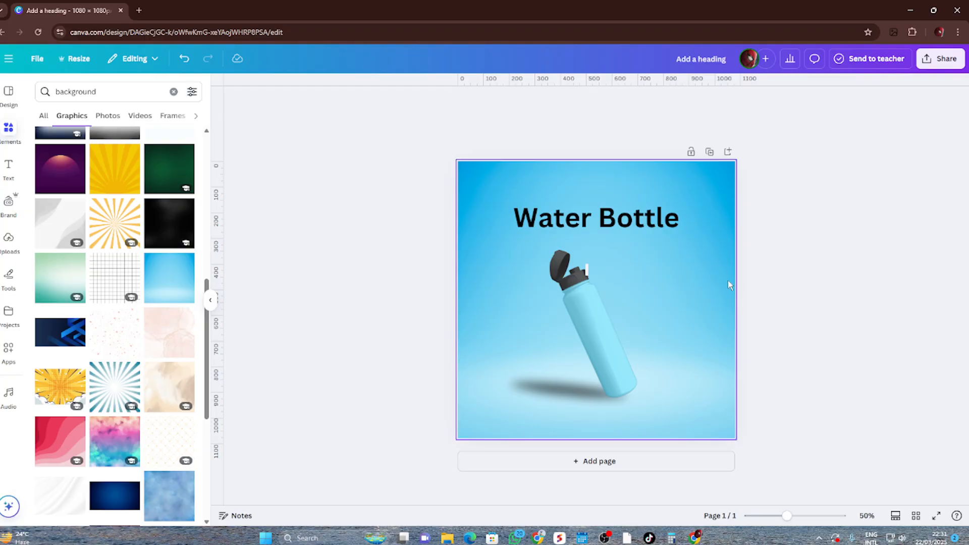
Search Google for "color palette" in a new browser tab, open the Color Hunt site and return to the Canva design
click(649, 228)
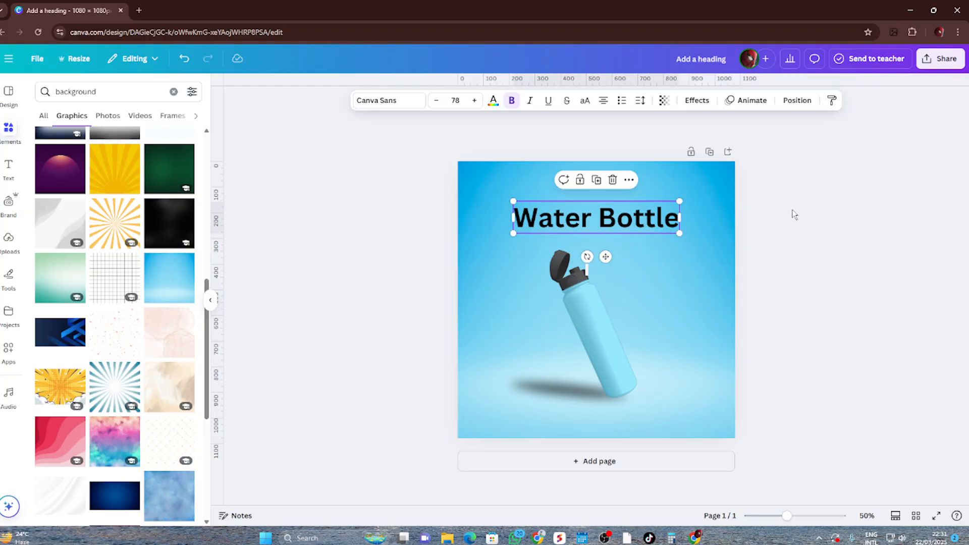
click(139, 10)
click(158, 31)
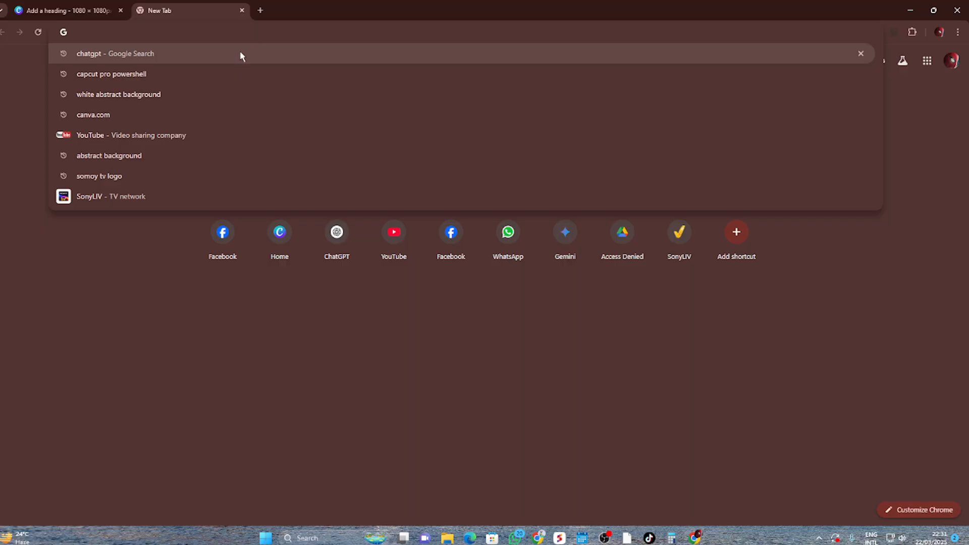
text(color p)
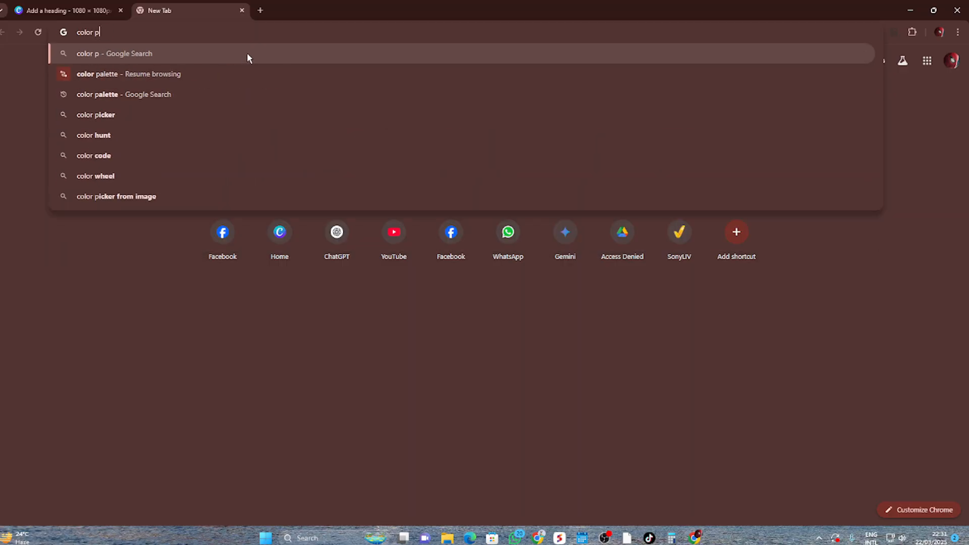
text(aleette)
key(BackSpace)
key(BackSpace)
key(BackSpace)
key(BackSpace)
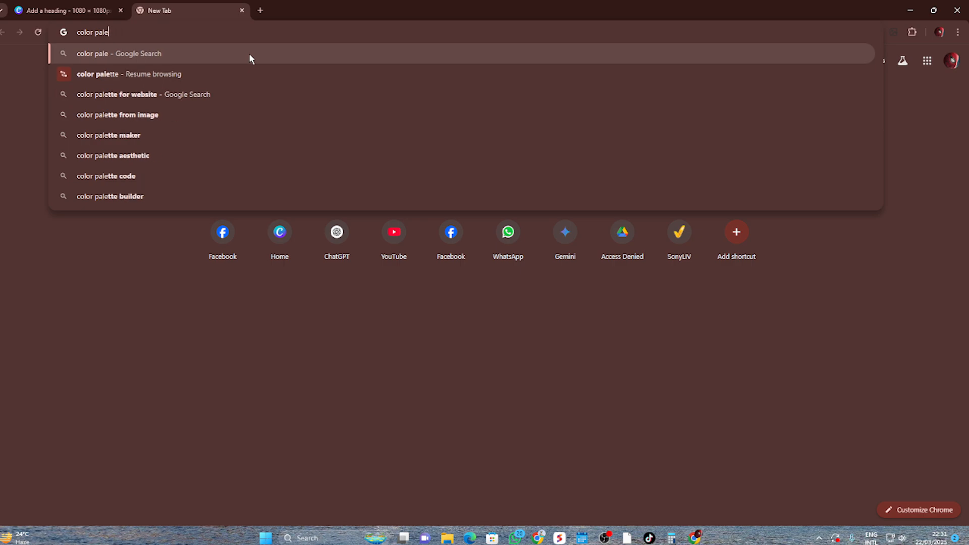
text(tte)
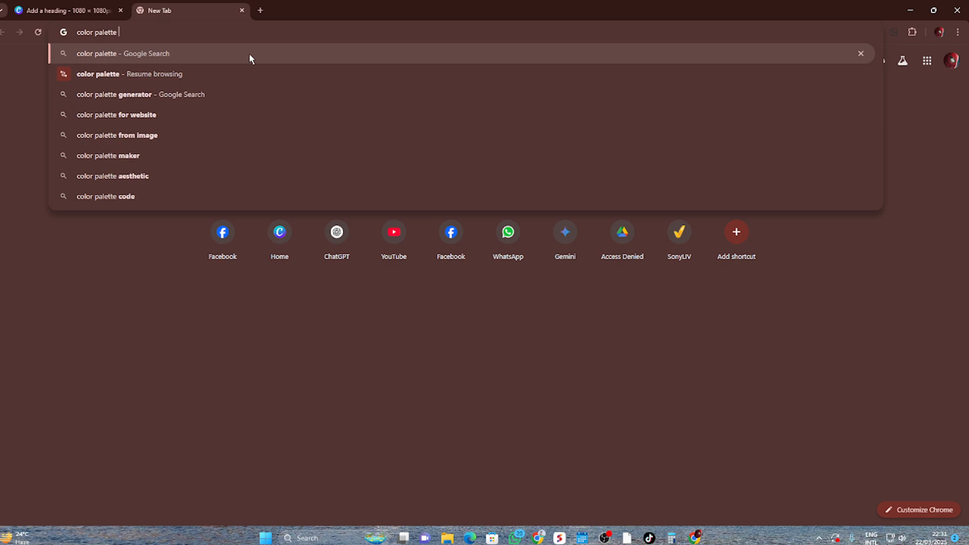
key(Return)
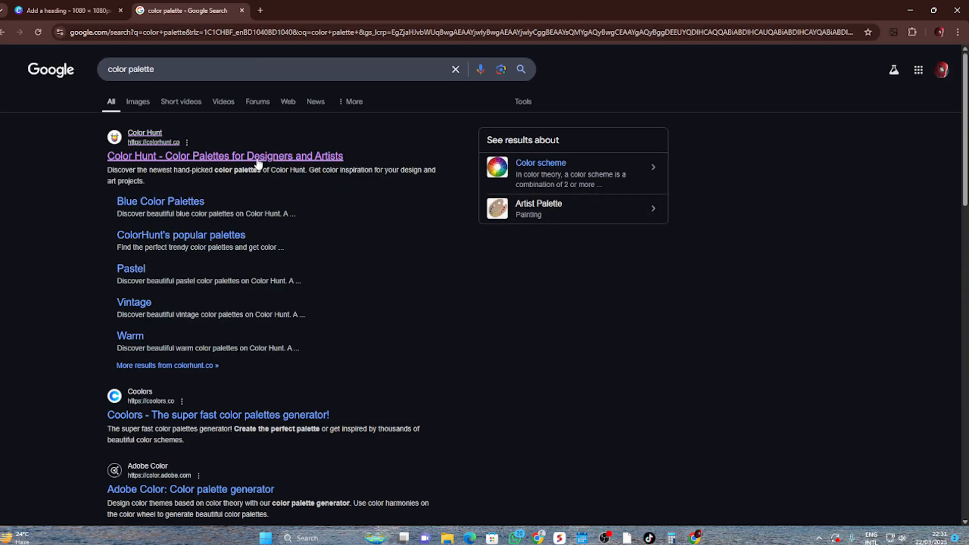
click(258, 163)
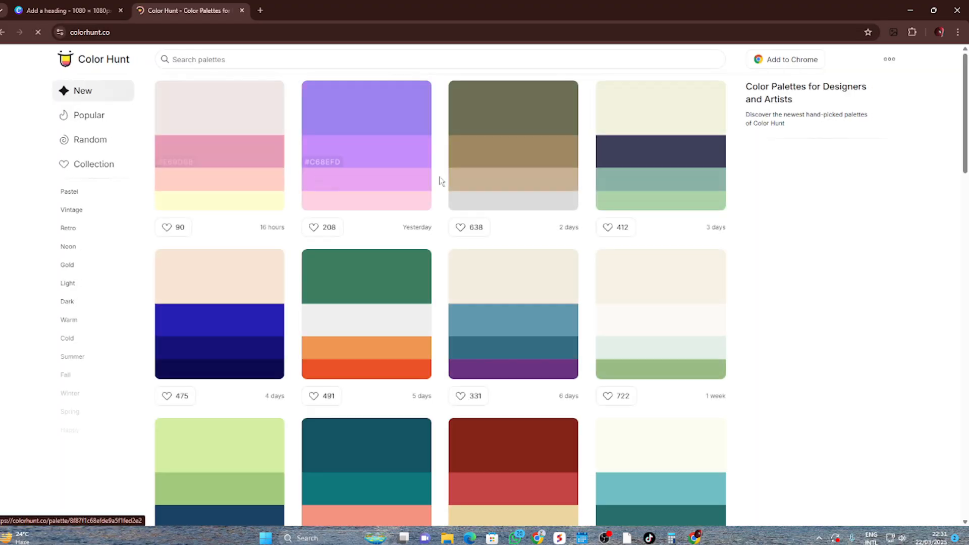
click(86, 7)
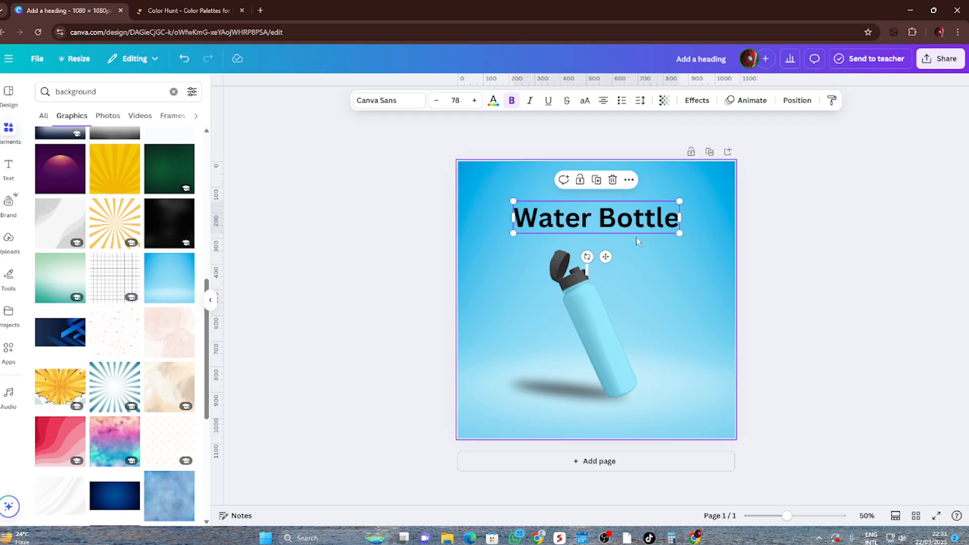
Browse the Color Hunt palettes for blue shades that match the water bottle design, comparing them with the Canva page
click(192, 10)
scroll(389, 288, down, 3)
scroll(574, 263, up, 3)
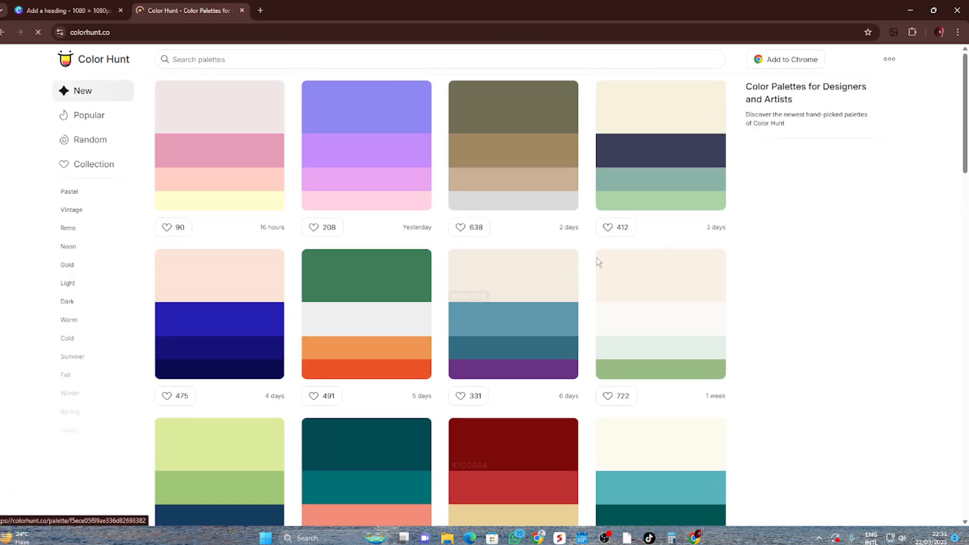
scroll(264, 283, down, 12)
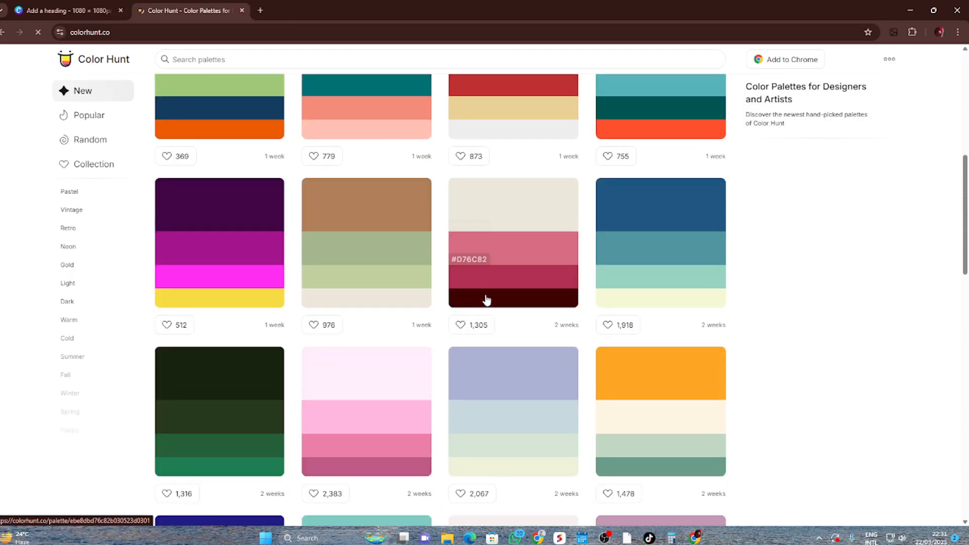
scroll(261, 298, down, 2)
scroll(261, 298, down, 10)
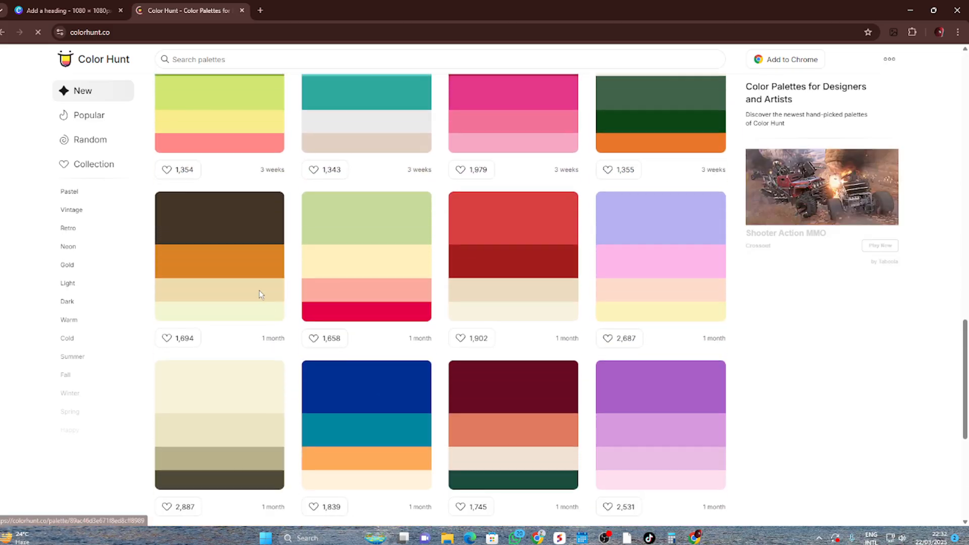
scroll(475, 336, down, 9)
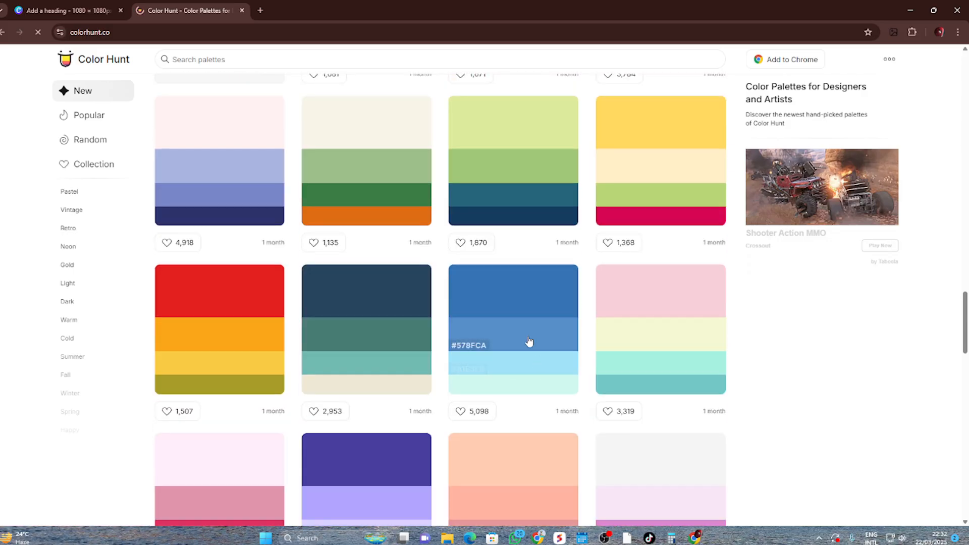
click(20, 6)
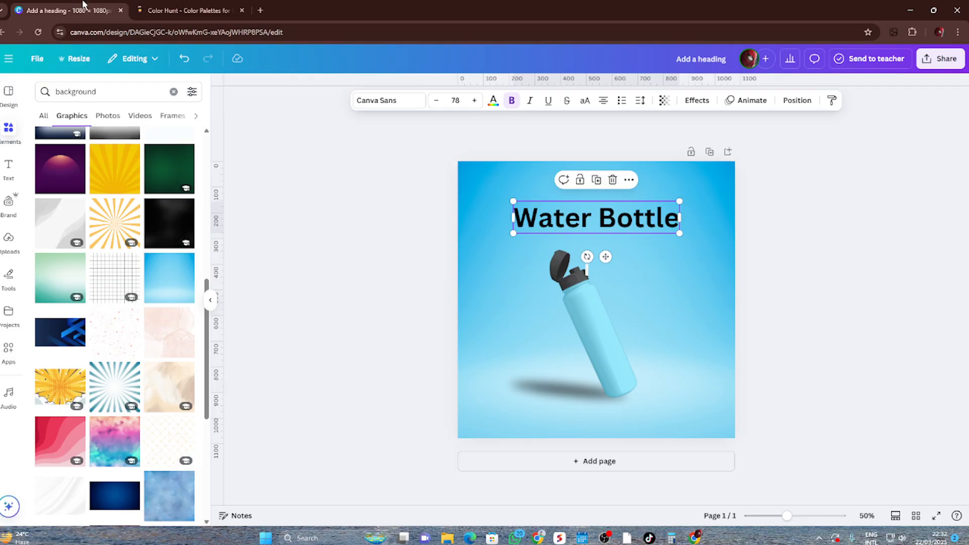
click(144, 10)
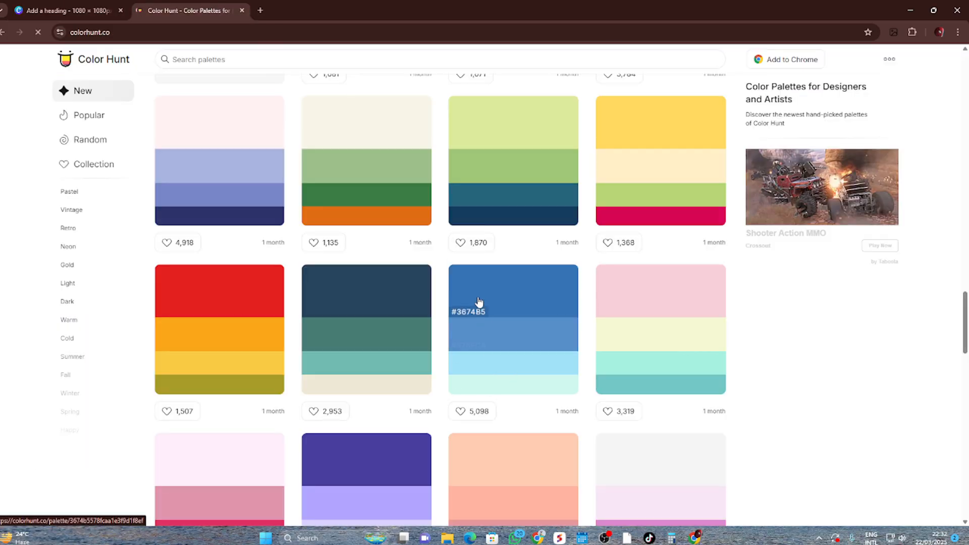
Copy the hex code #3674B5 from the four-shade blue palette on Color Hunt and return to the Canva design
click(470, 313)
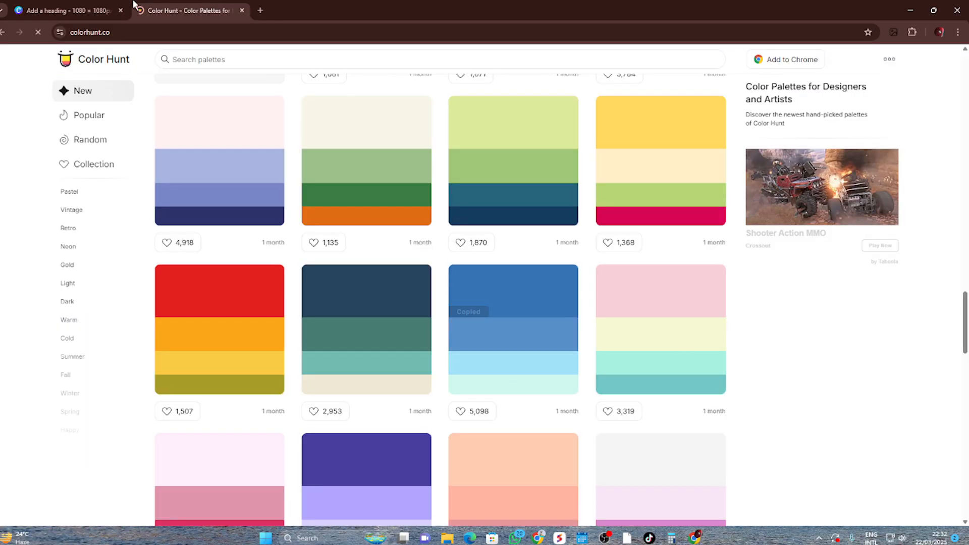
click(96, 9)
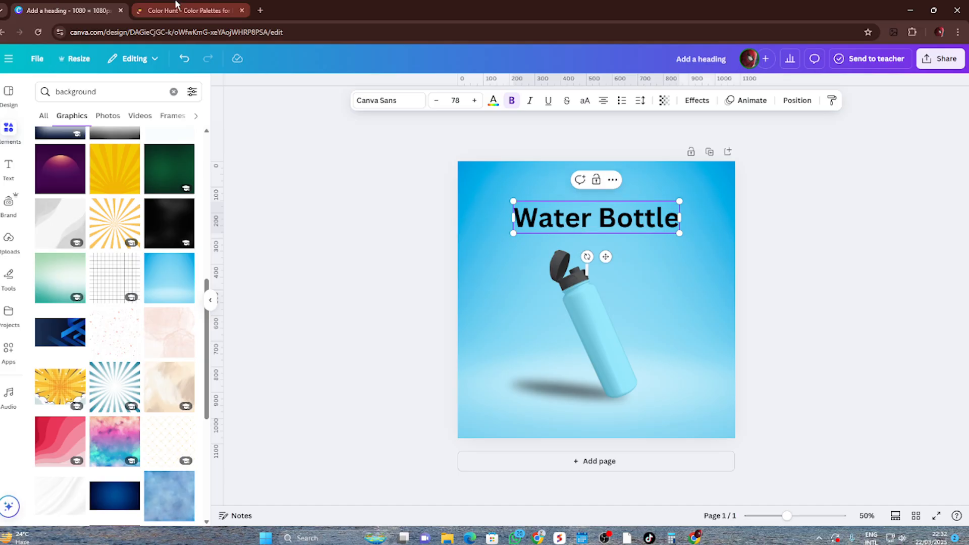
click(184, 11)
click(462, 315)
click(79, 7)
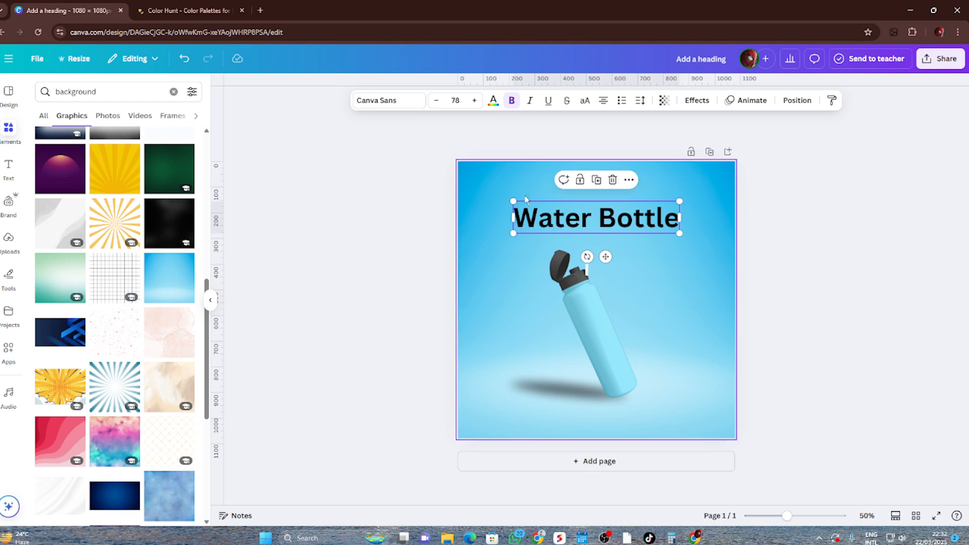
Set the text colour of the "Water Bottle" heading to the copied blue #3674B5
click(821, 243)
click(629, 224)
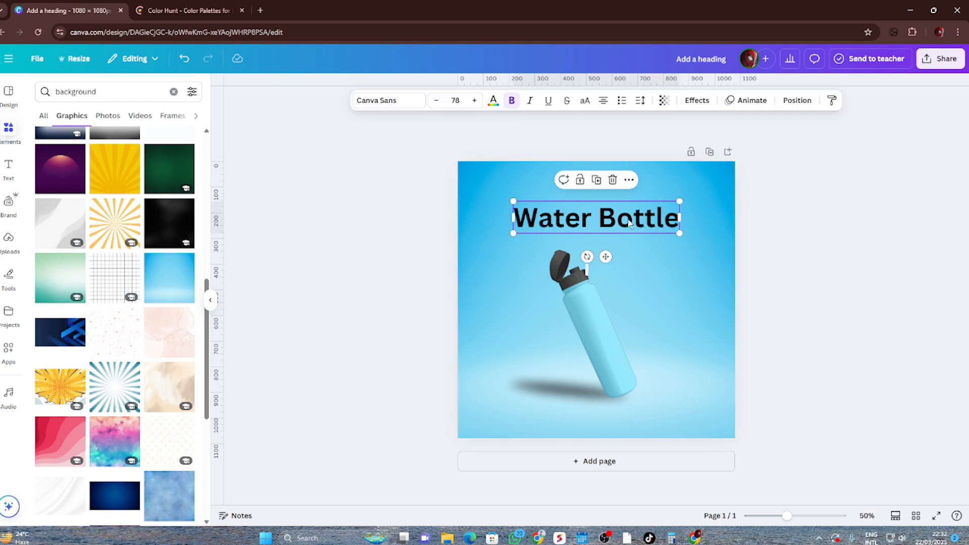
click(494, 108)
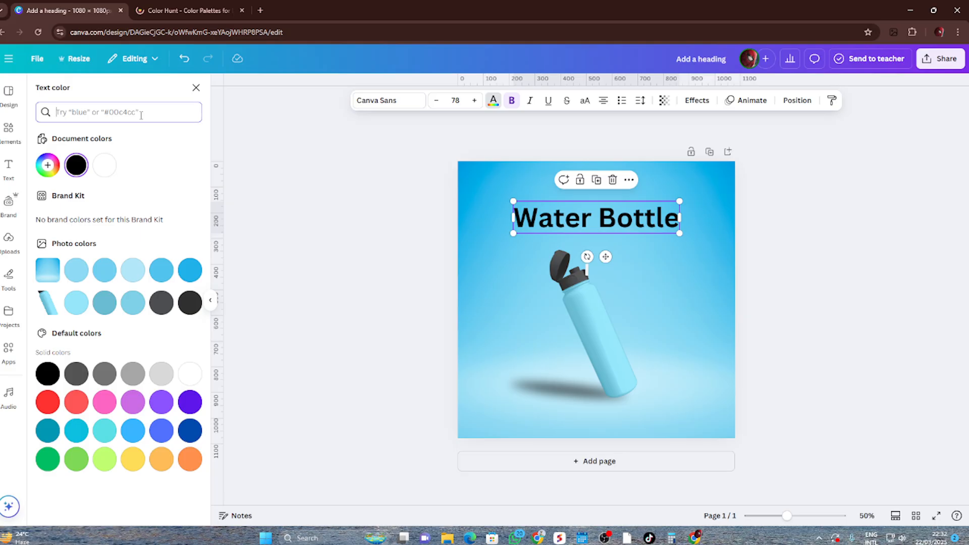
key(ctrl+v)
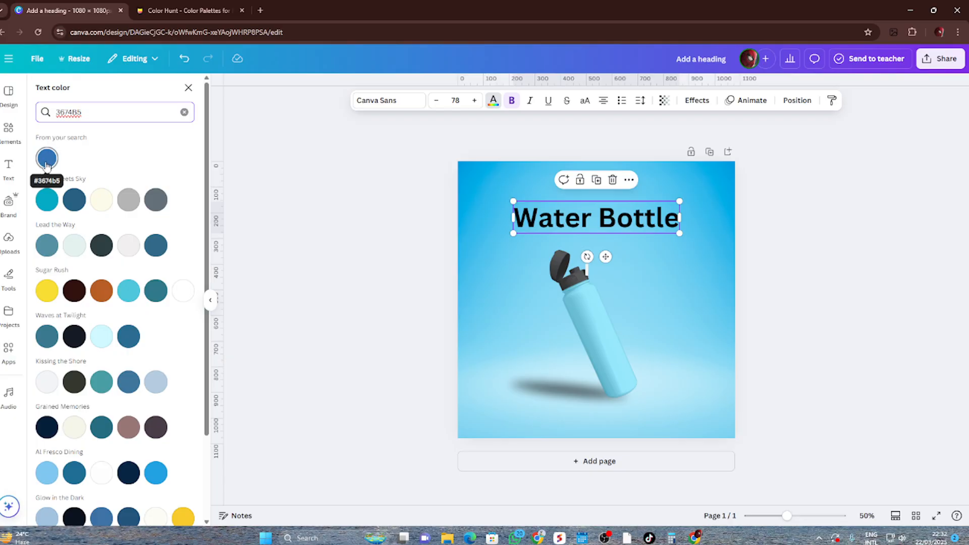
click(47, 161)
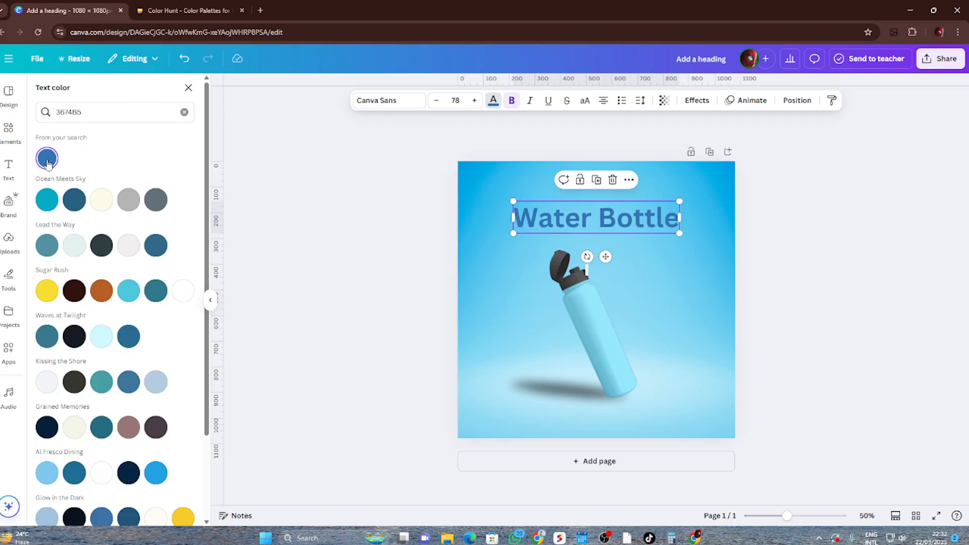
click(340, 279)
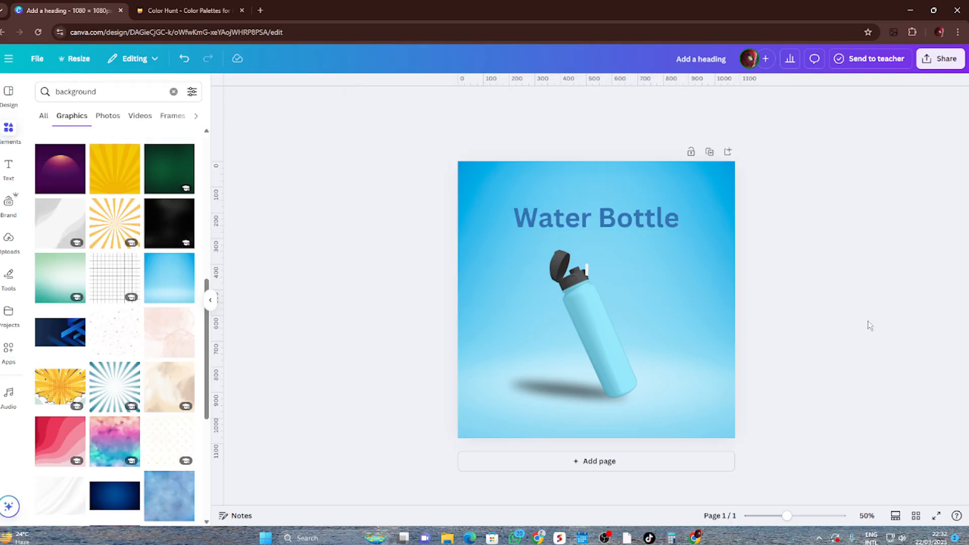
Apply the Shadow text effect to the "Water Bottle" heading
click(574, 230)
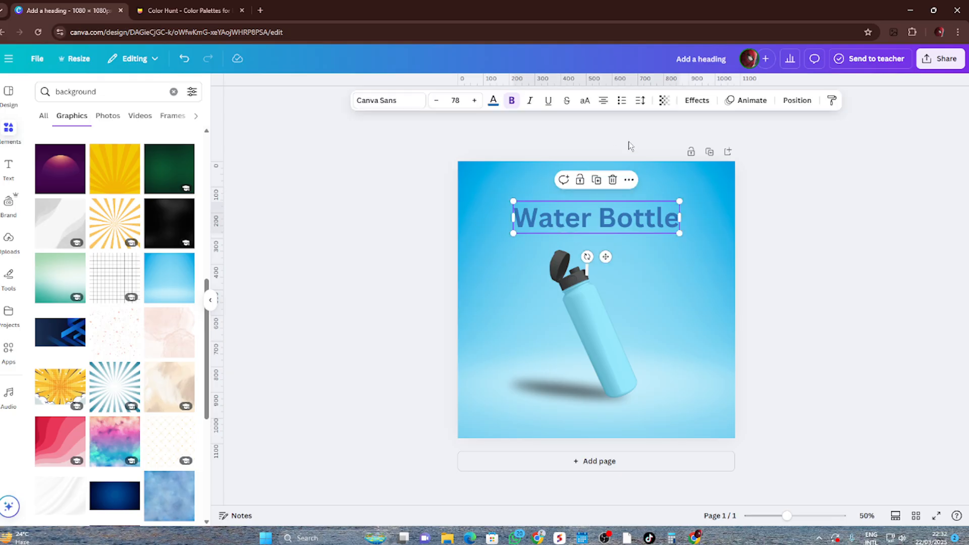
click(696, 100)
click(189, 160)
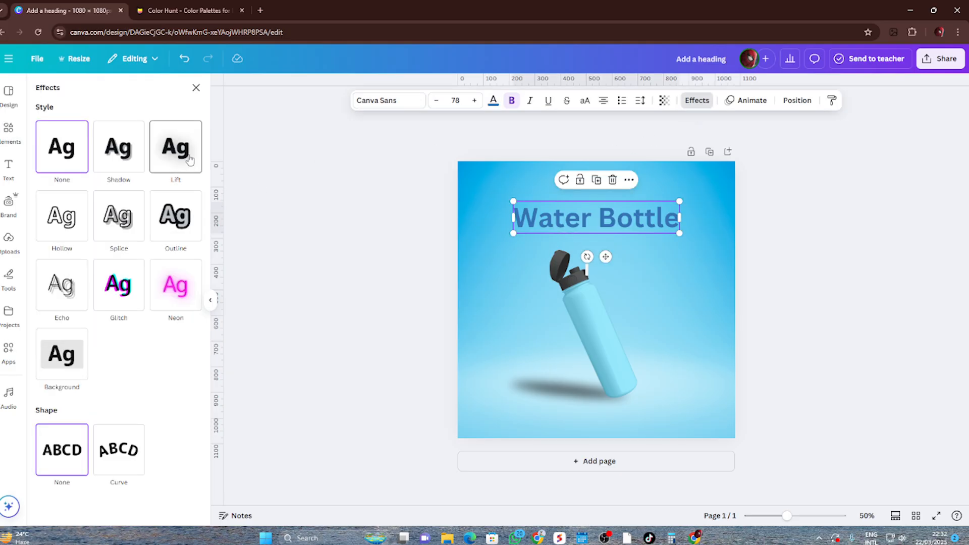
mouse_move(91, 215)
mouse_down()
mouse_move(123, 212)
mouse_move(75, 212)
mouse_move(113, 216)
mouse_move(90, 219)
mouse_up()
click(114, 156)
click(301, 217)
Copy the palest shade, #D1F8EF, from the blue palette on Color Hunt and return to the Canva design
click(198, 7)
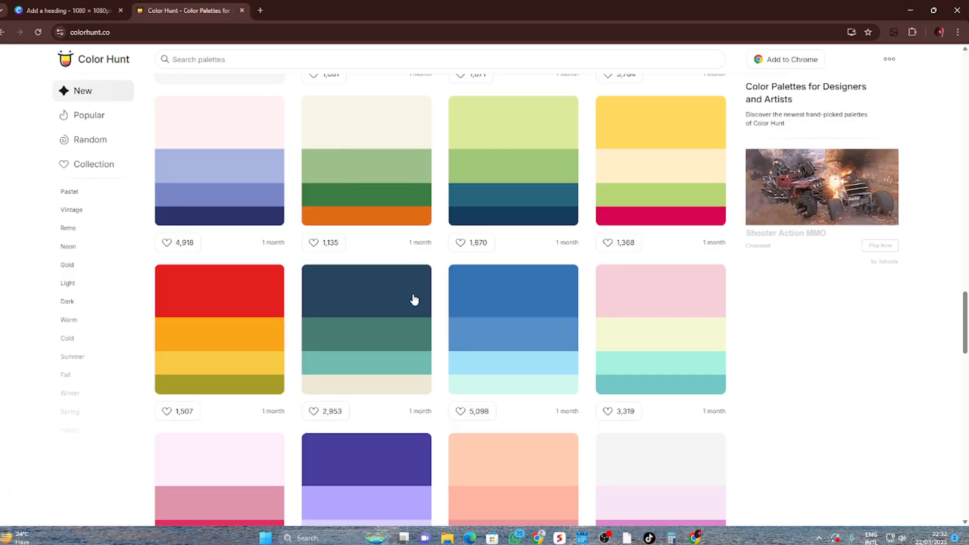
scroll(500, 342, down, 1)
click(468, 340)
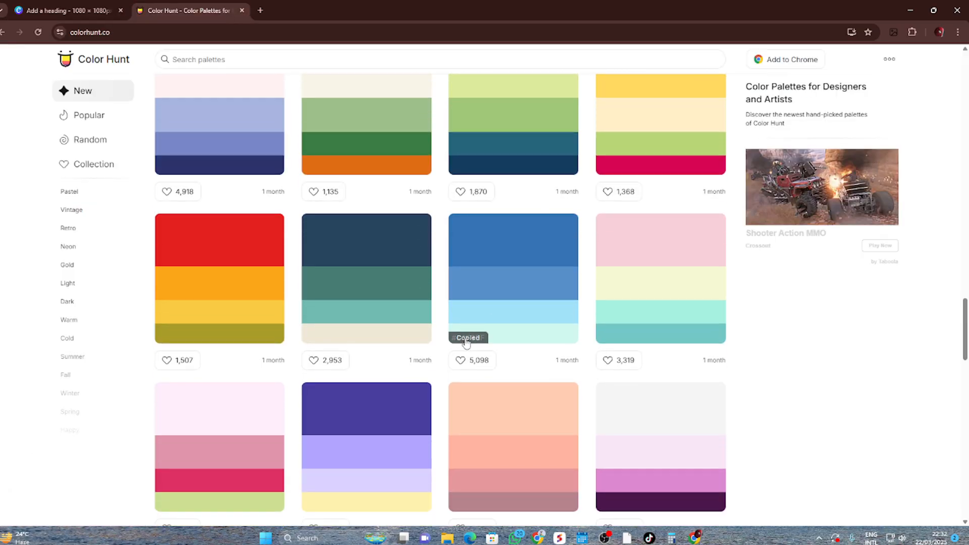
click(95, 7)
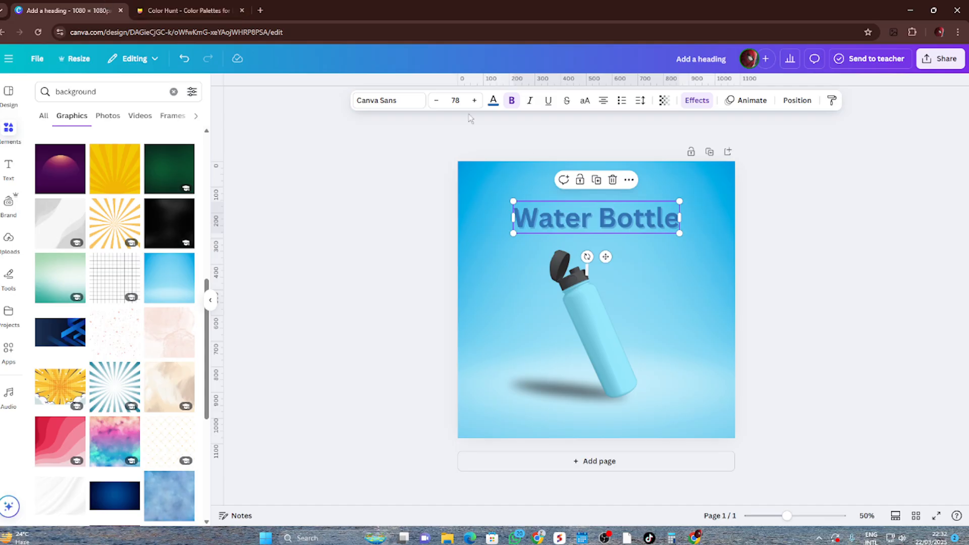
Set the text colour of the "Water Bottle" heading to the pale shade #D1F8EF
click(493, 100)
click(104, 110)
key(ctrl+v)
key(ctrl+a)
key(ctrl+v)
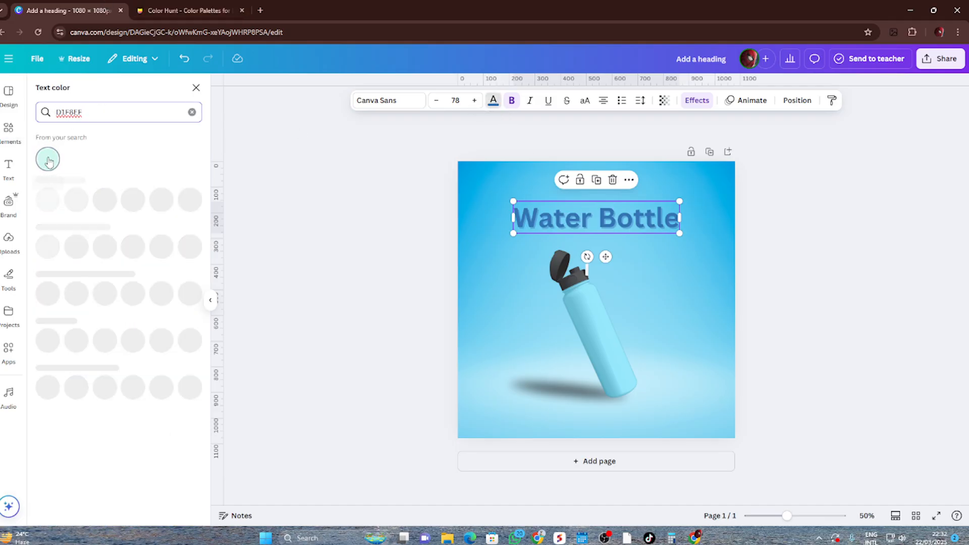
click(47, 158)
click(284, 239)
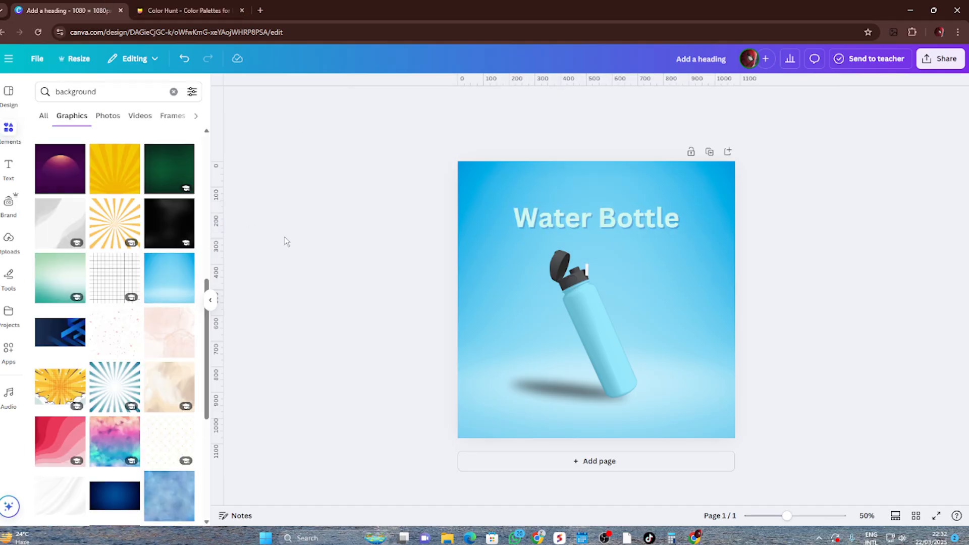
Copy the dark purple hex code #4B164C from a Color Hunt palette and return to the Canva design
click(186, 10)
scroll(421, 348, down, 4)
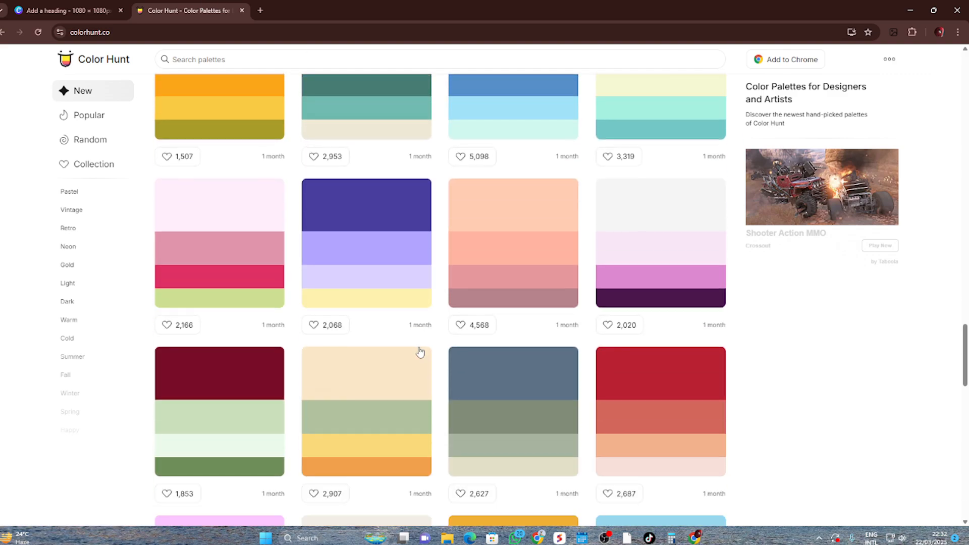
mouse_move(610, 301)
click(99, 6)
Set the text colour of the "Water Bottle" heading to dark purple #4B164C
click(595, 229)
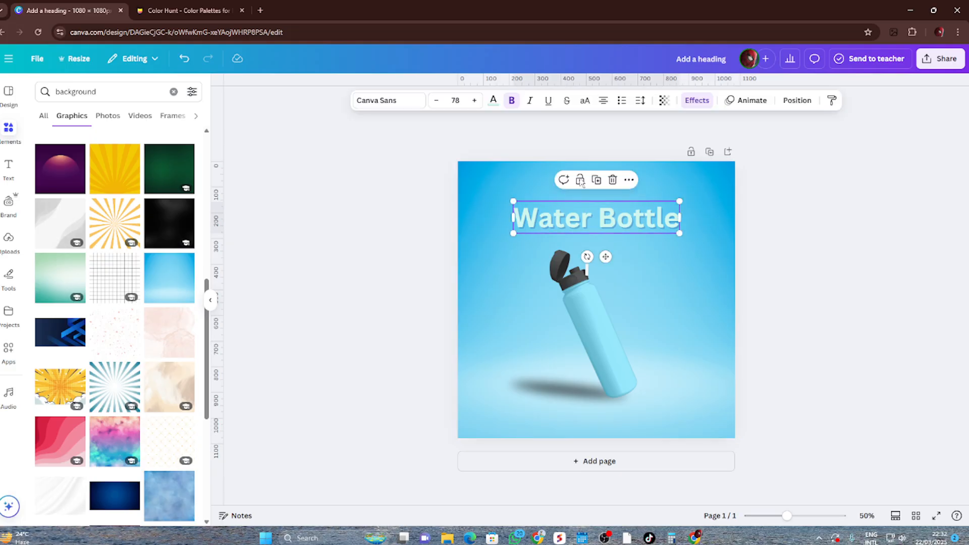
click(493, 101)
click(81, 112)
text(4B164C)
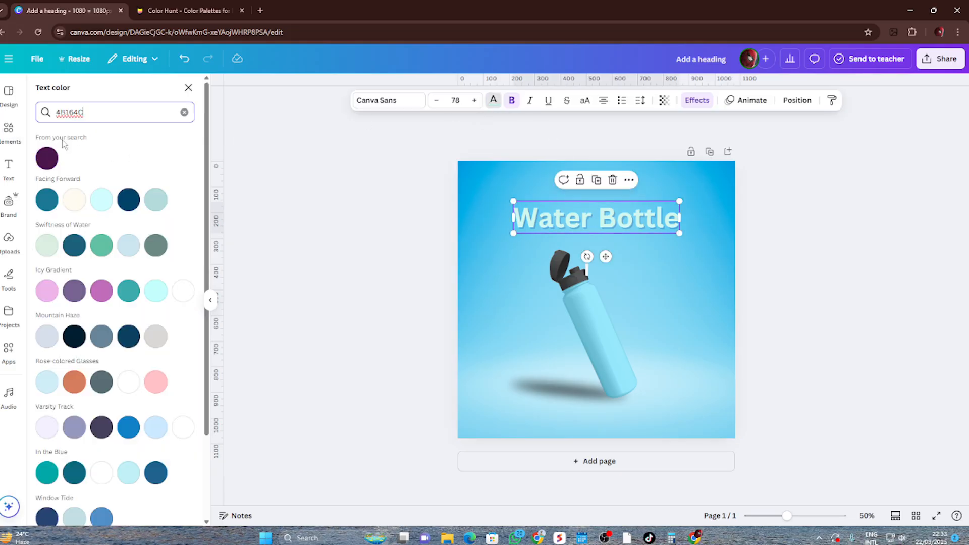
click(50, 163)
click(313, 261)
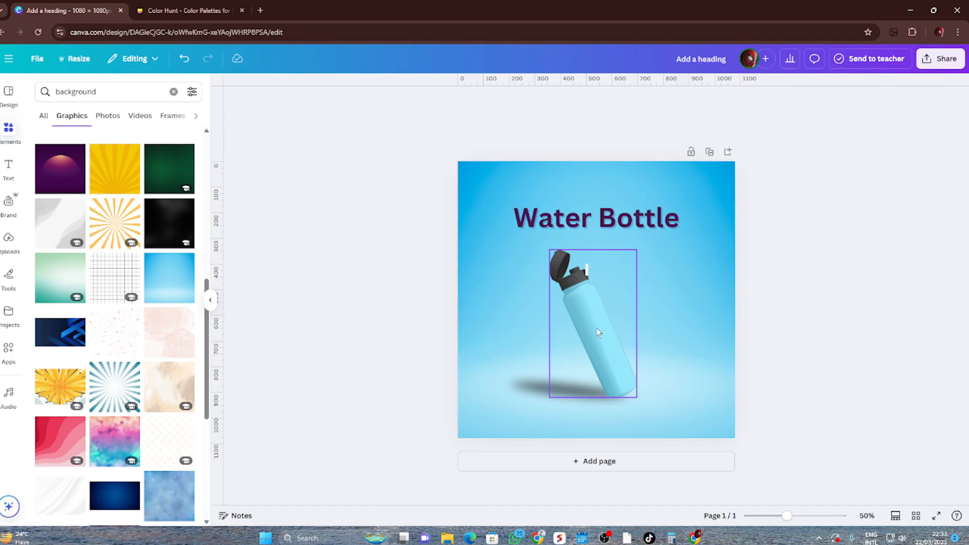
click(607, 540)
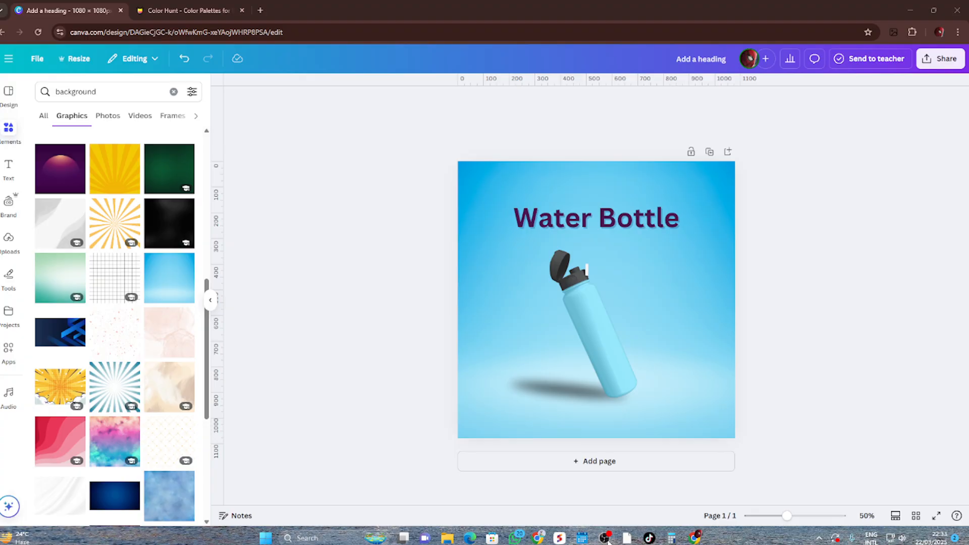
click(608, 541)
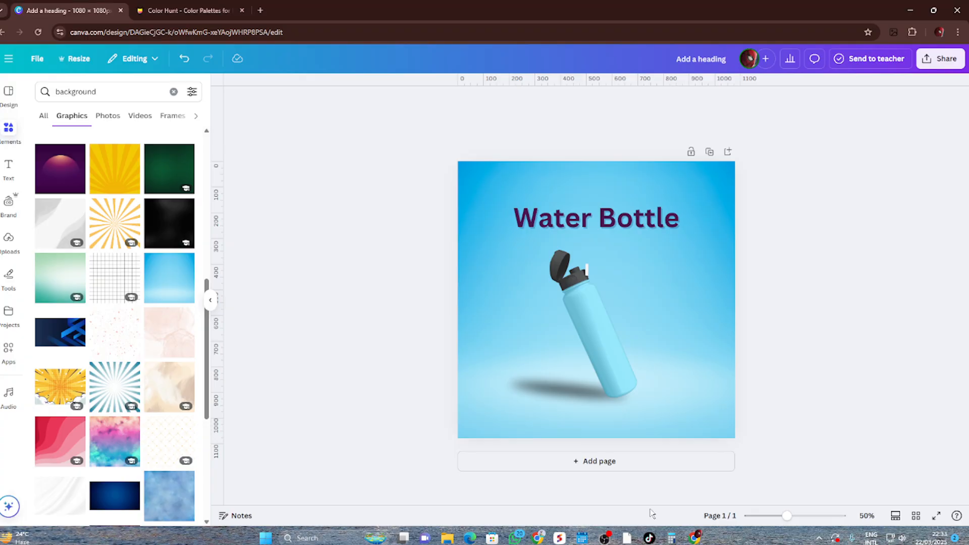
click(605, 330)
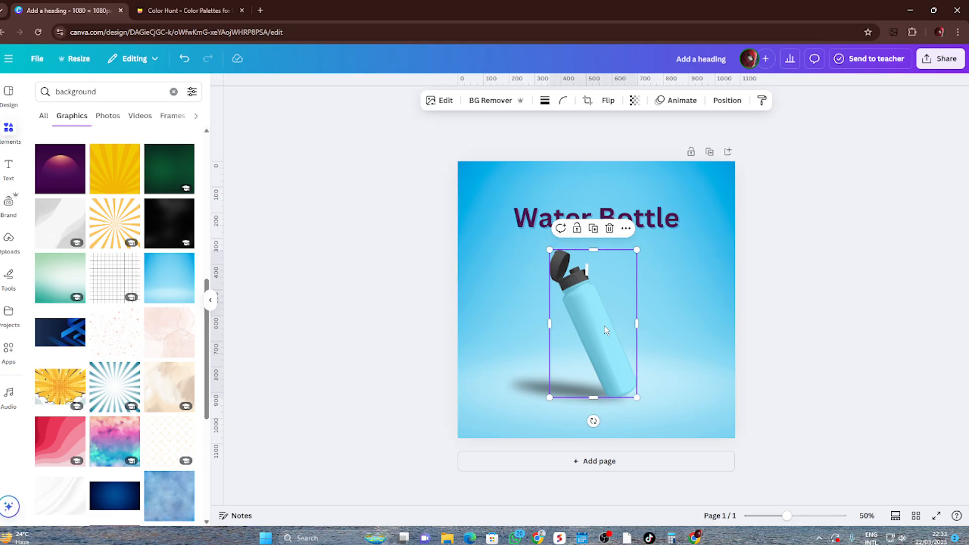
shift+click(535, 396)
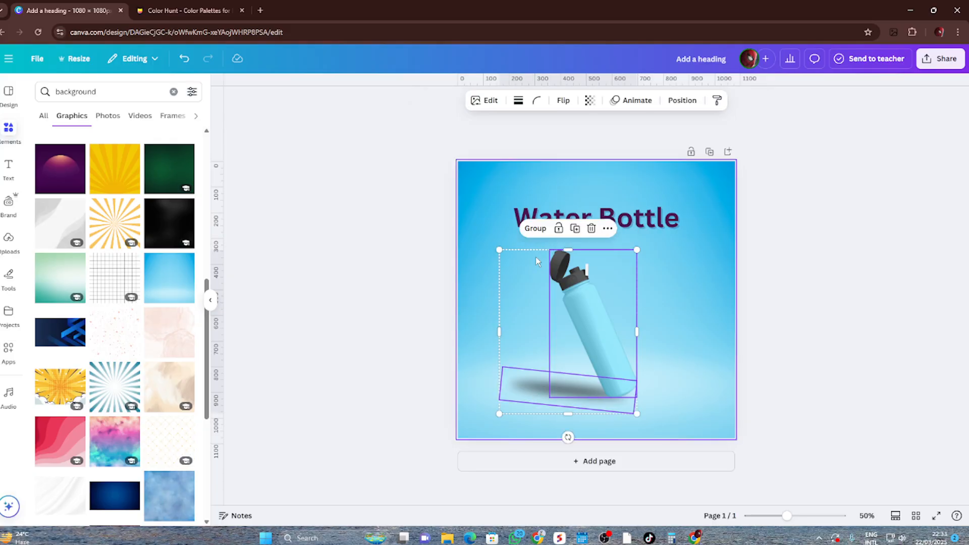
click(671, 313)
click(605, 325)
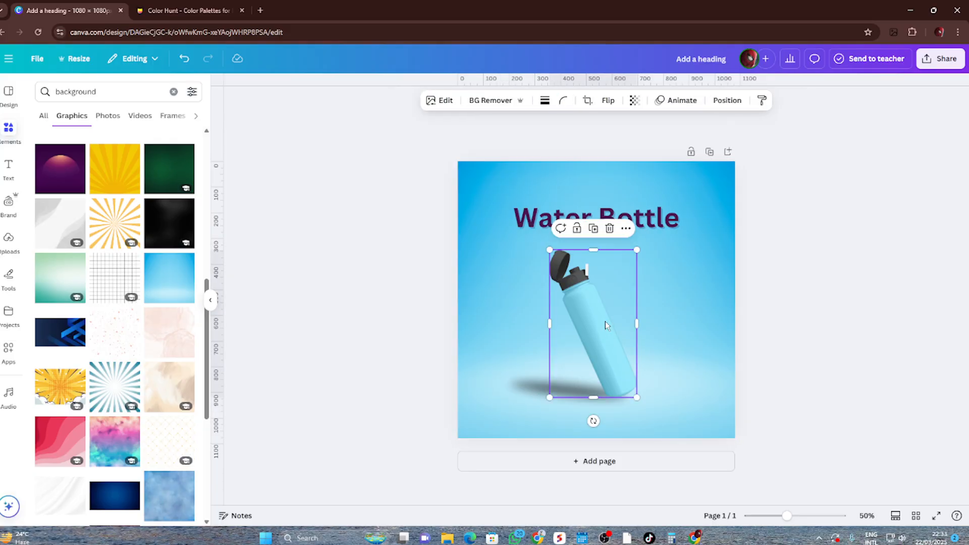
click(538, 397)
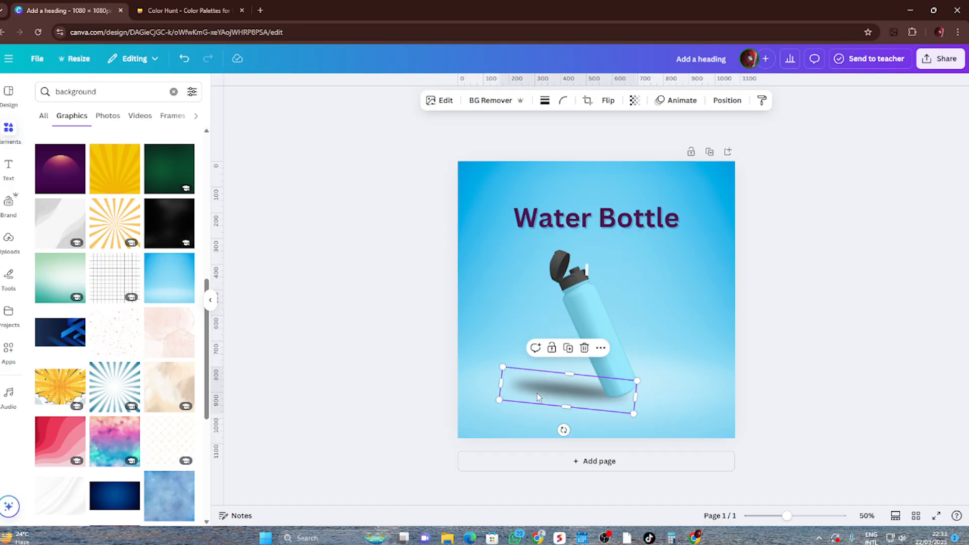
click(695, 342)
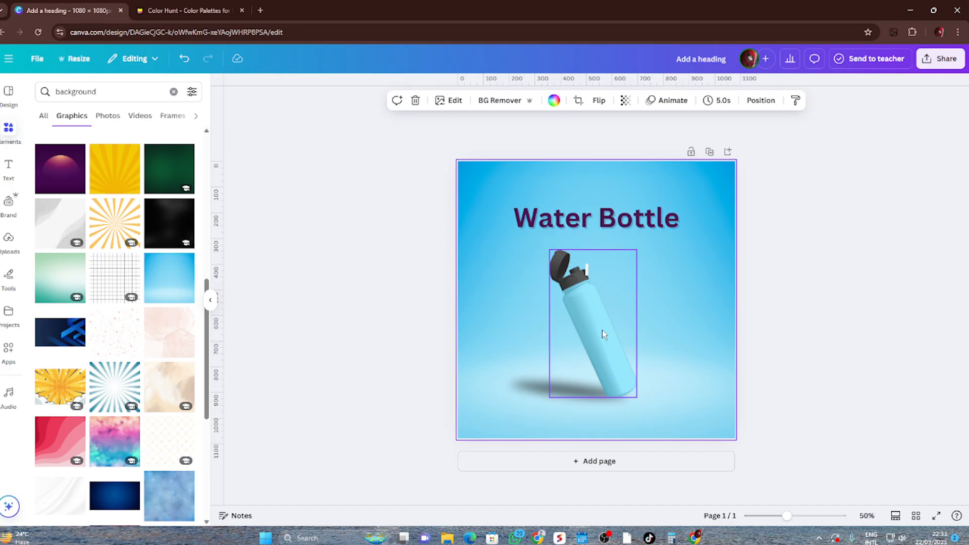
Group the bottle with its shadow and move the group to the right side of the page, below the heading
click(603, 334)
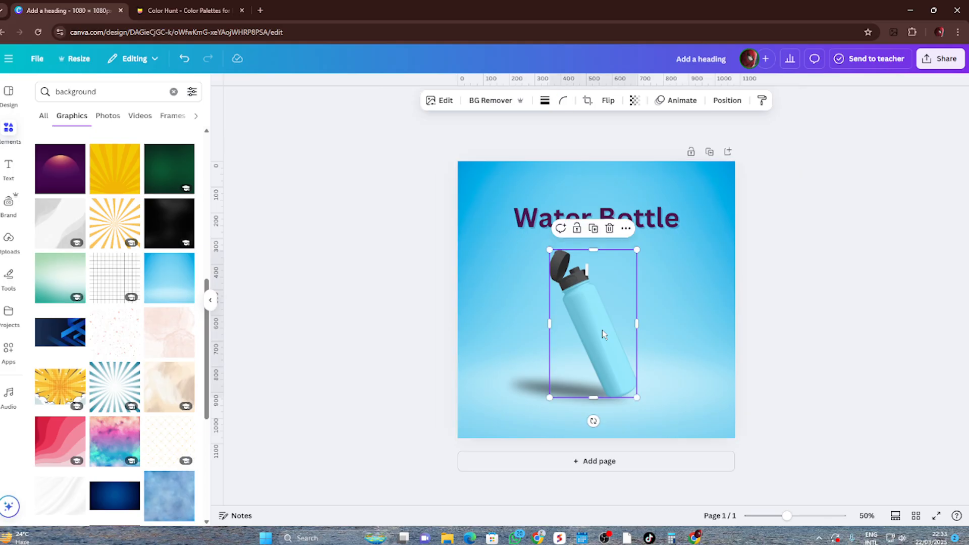
shift+click(534, 391)
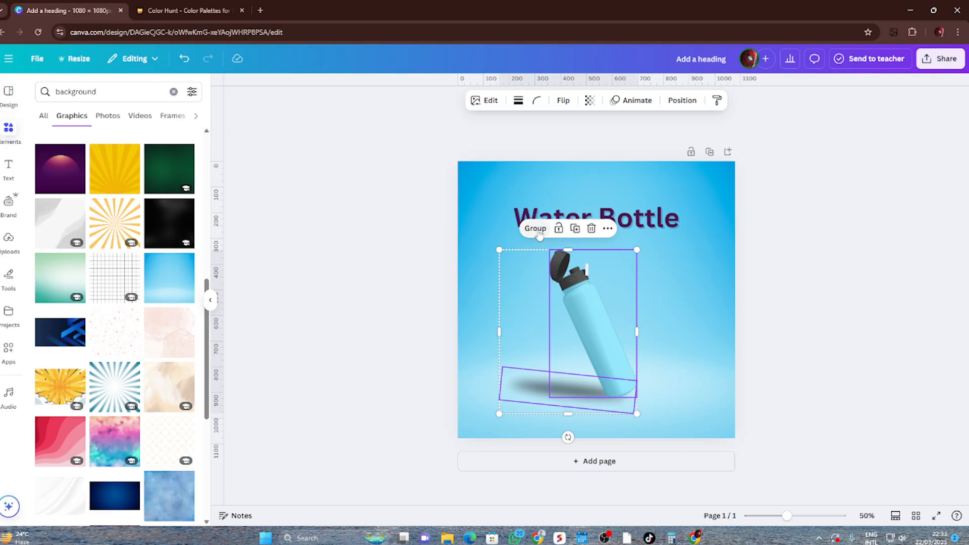
click(536, 229)
click(658, 268)
drag(591, 335, 656, 328)
click(790, 324)
Search the graphics elements for "sell" in place of "background"
double_click(103, 96)
key(BackSpace)
text(see)
key(BackSpace)
text(ll)
key(Return)
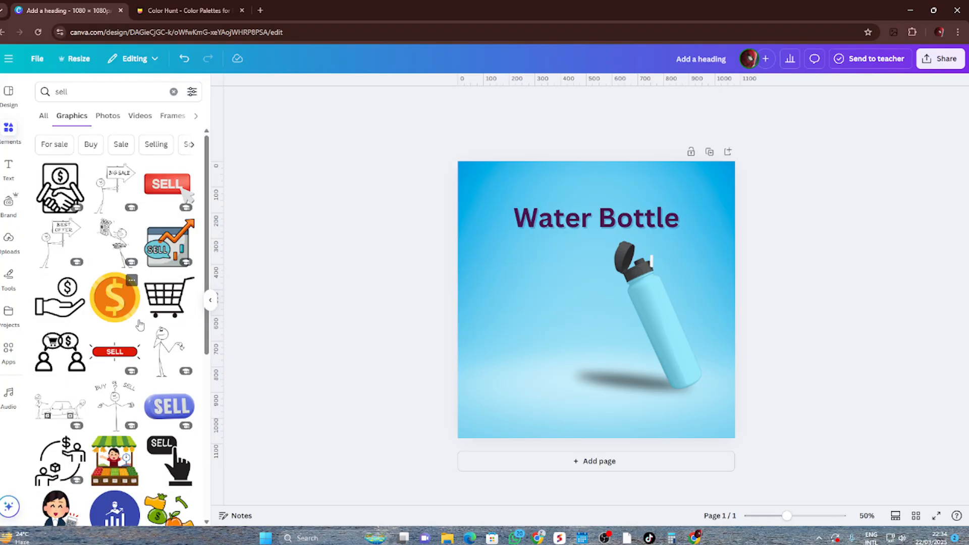
Search the graphics elements for "BUY" in place of "sell"
scroll(140, 324, down, 4)
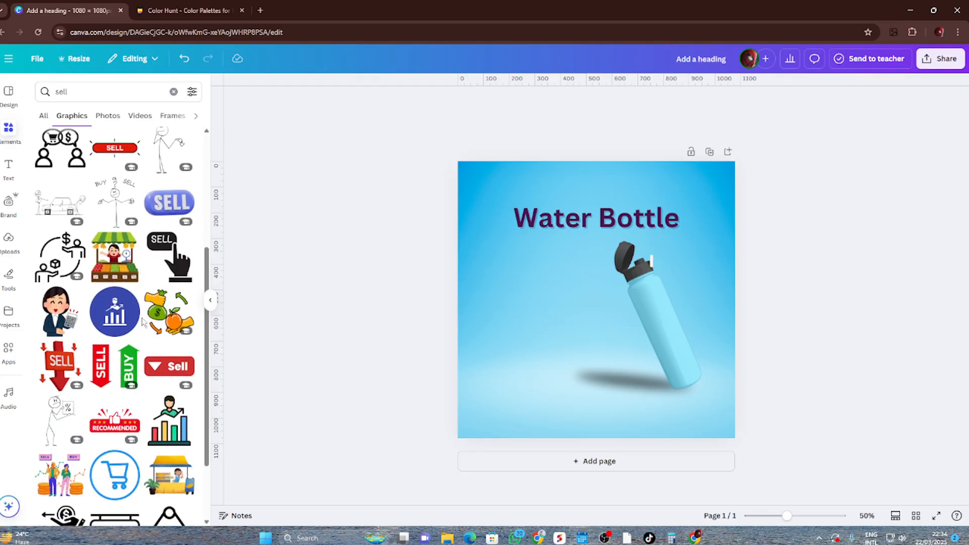
scroll(143, 322, down, 7)
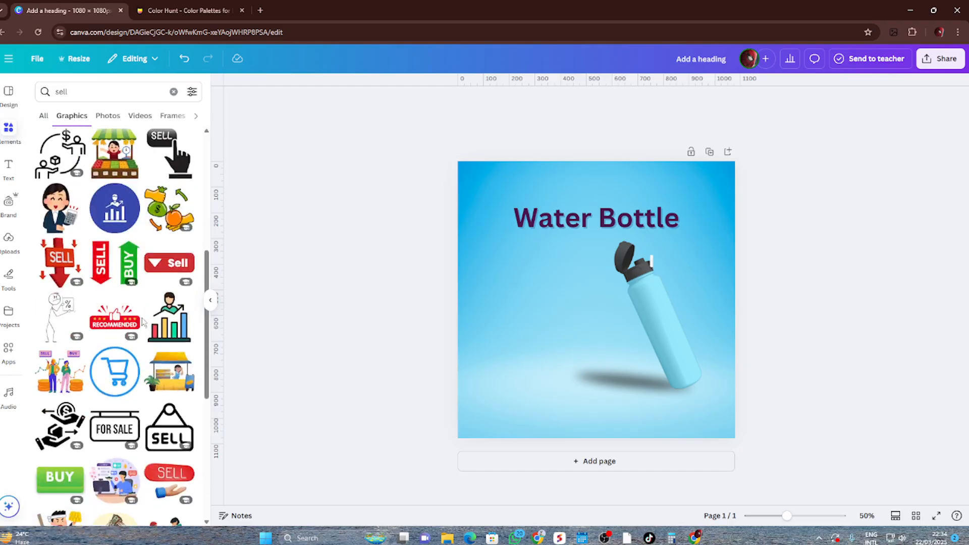
scroll(142, 322, down, 3)
double_click(76, 94)
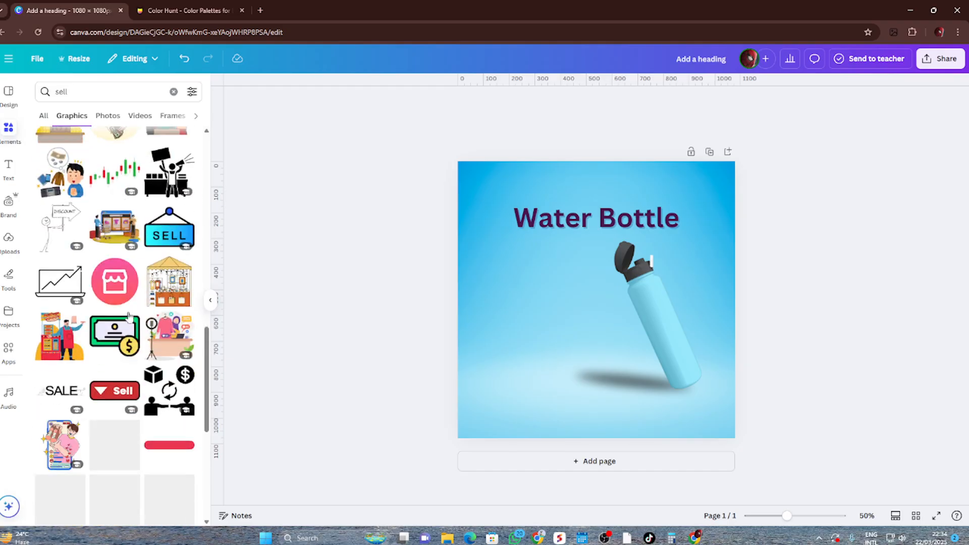
text(BUY)
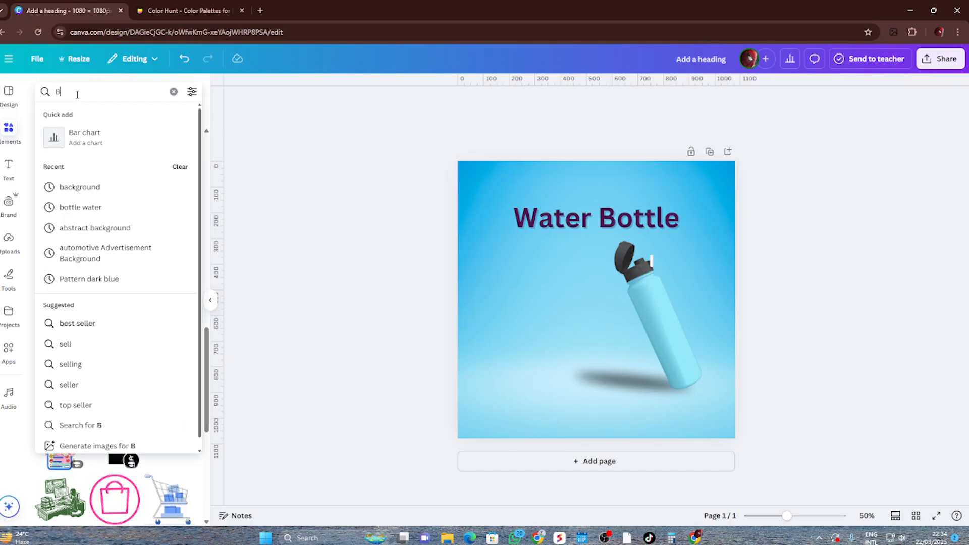
key(Return)
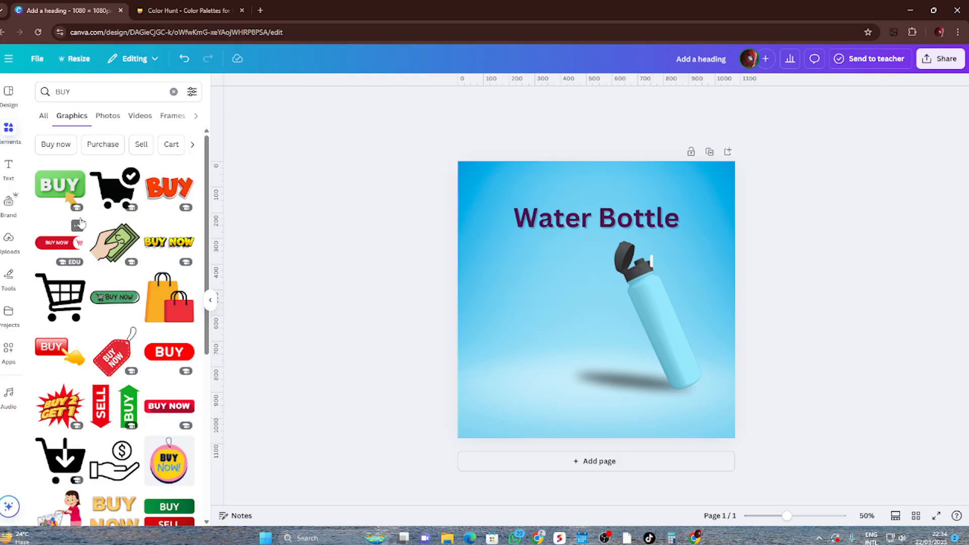
Try the cyan "BUY NOW!" lettering graphic beside the bottle, and remove it from the page
scroll(81, 223, down, 3)
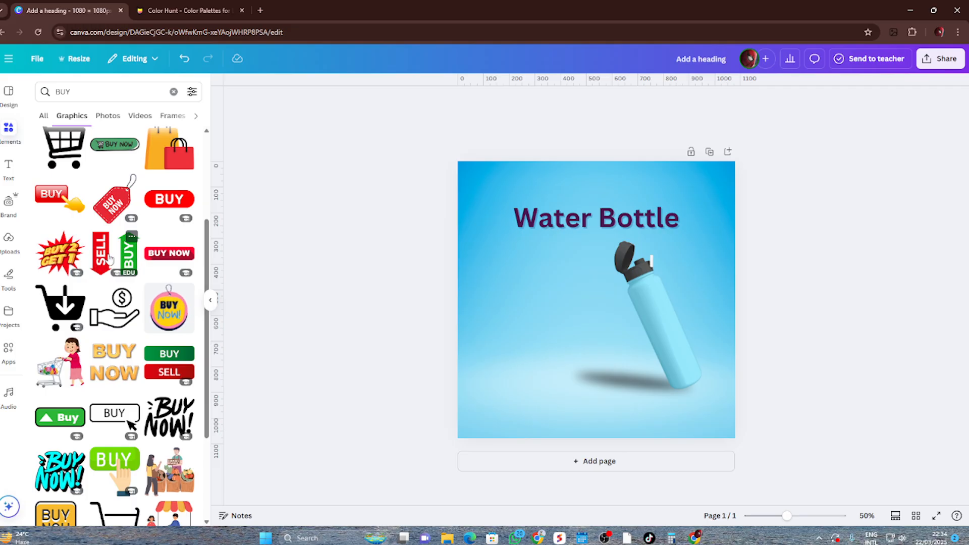
scroll(110, 259, down, 5)
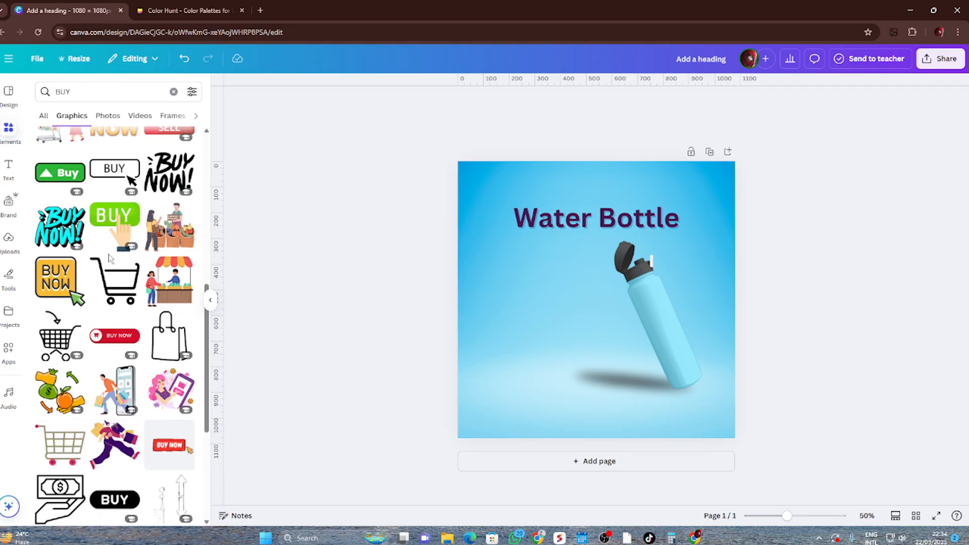
scroll(109, 258, down, 1)
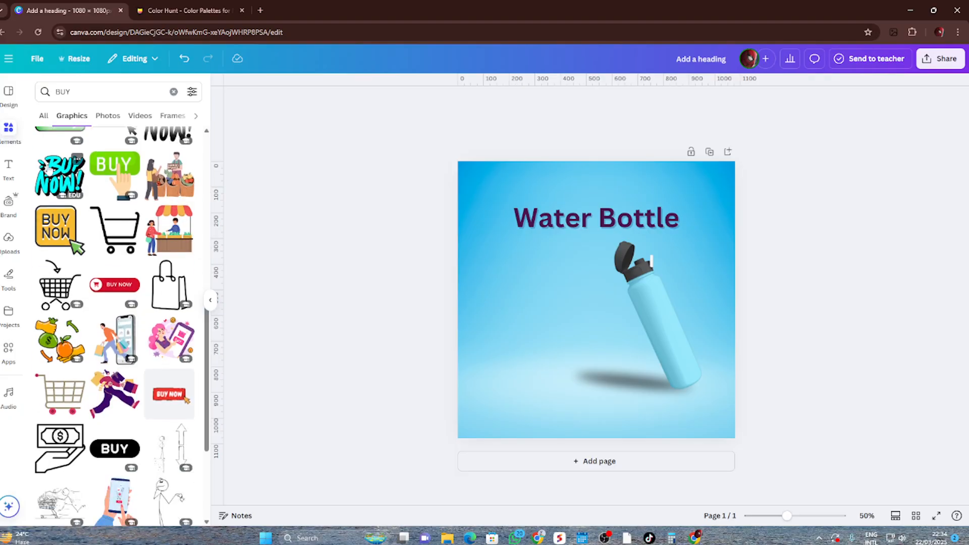
click(60, 175)
drag(600, 322, 545, 321)
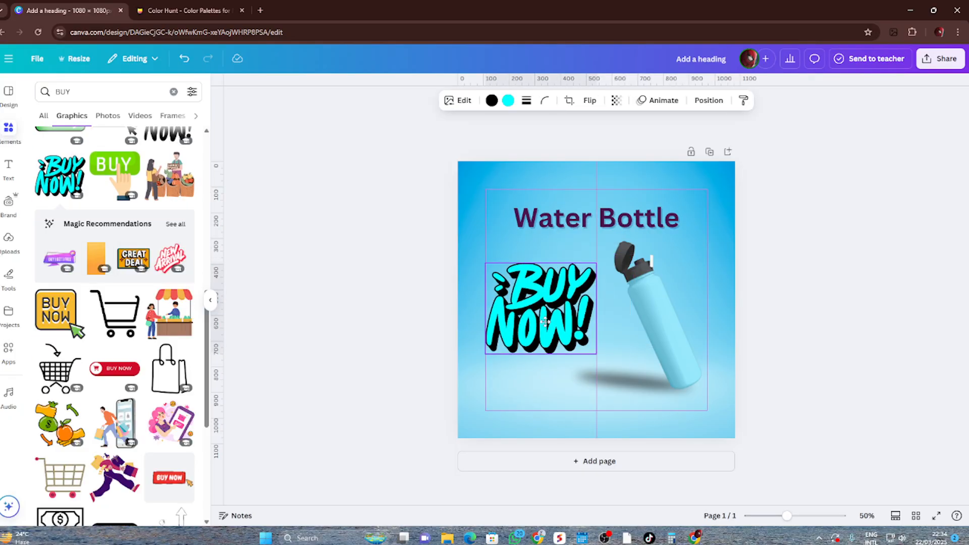
click(558, 241)
Add the red "BUY NOW" tag graphic, shrink it and place it under the start of the heading, opposite the bottle
scroll(114, 322, down, 4)
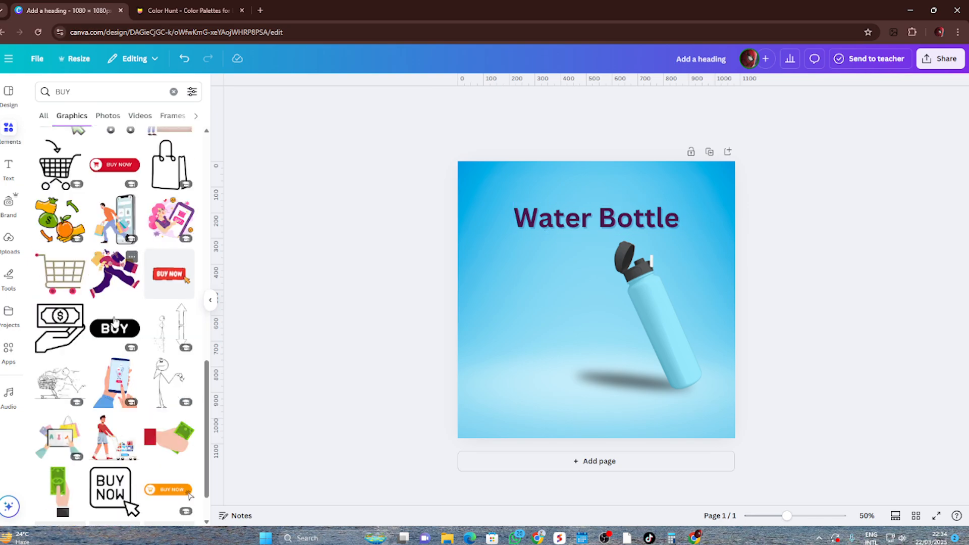
scroll(114, 322, down, 3)
scroll(115, 327, up, 10)
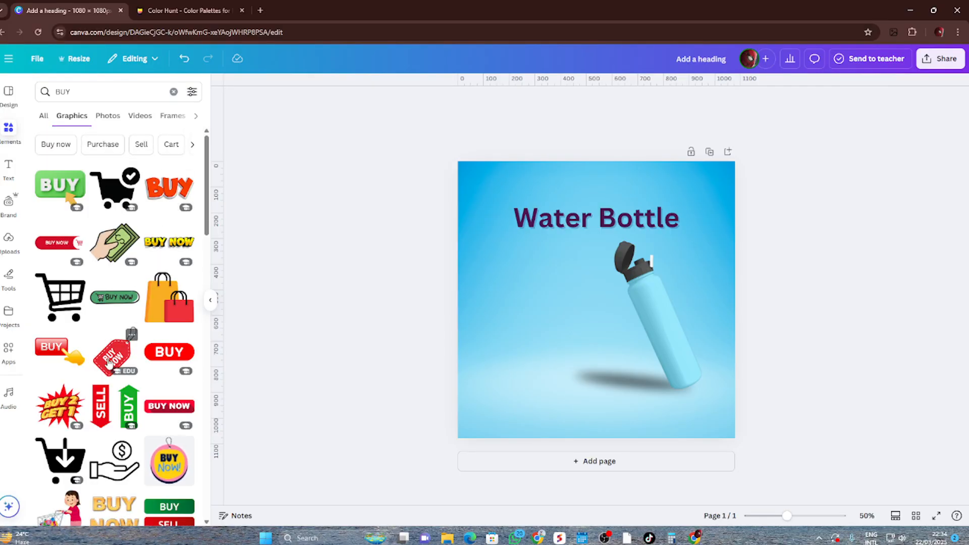
click(110, 363)
drag(587, 328, 568, 333)
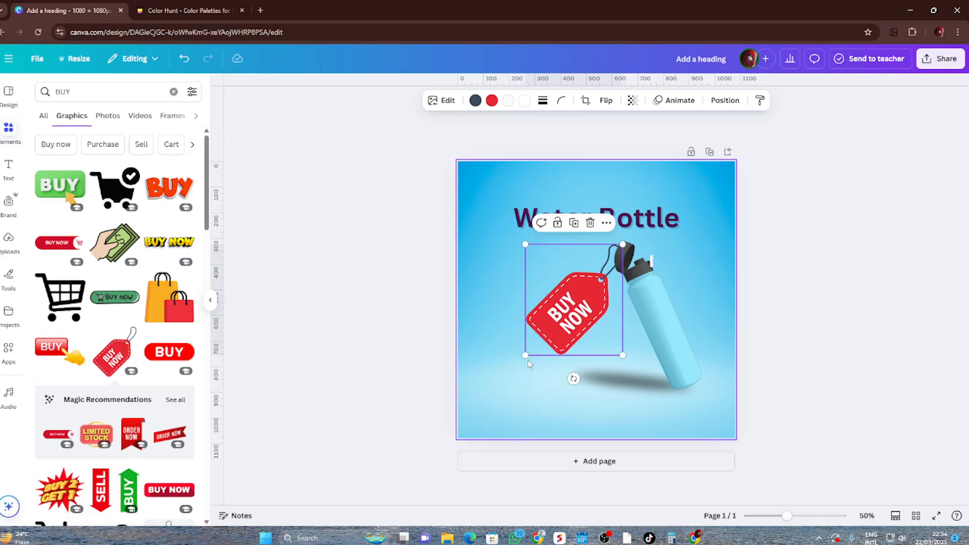
drag(527, 359, 512, 279)
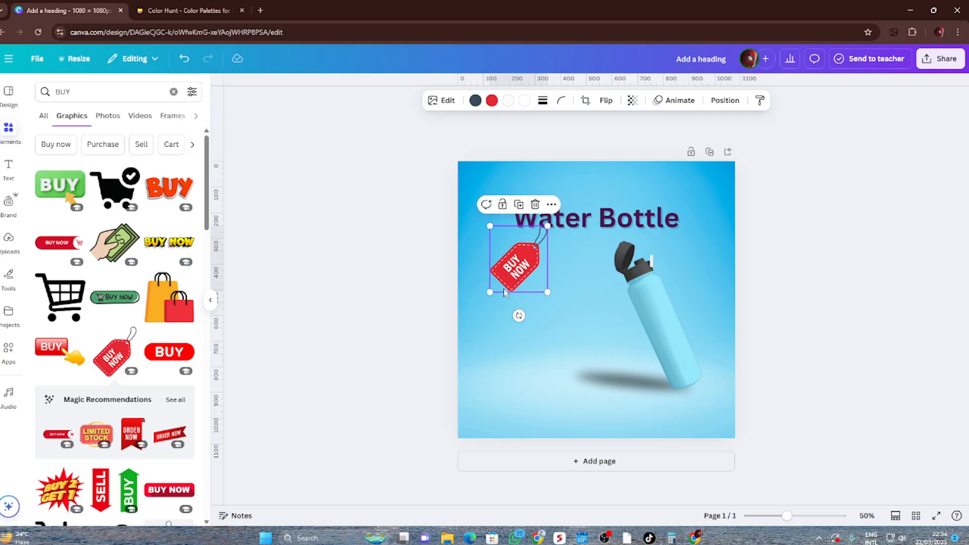
click(582, 324)
click(424, 320)
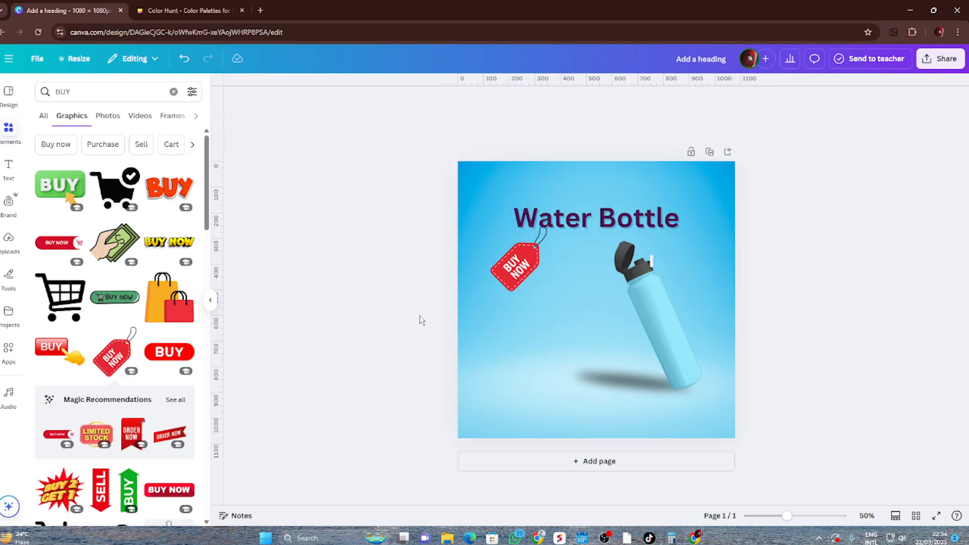
Nudge the "BUY NOW" tag so its string meets the heading's first letters, and enlarge the tag slightly
scroll(520, 273, up, 5)
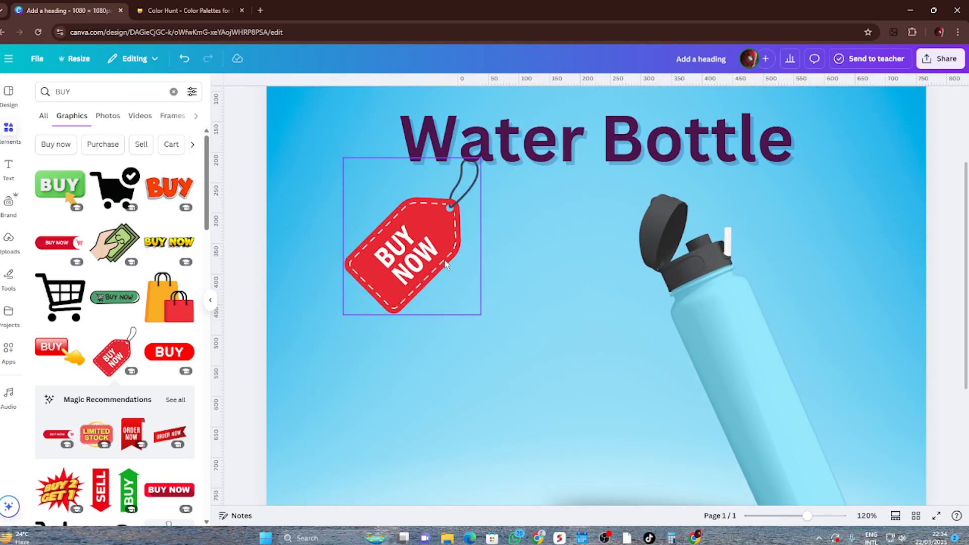
click(448, 257)
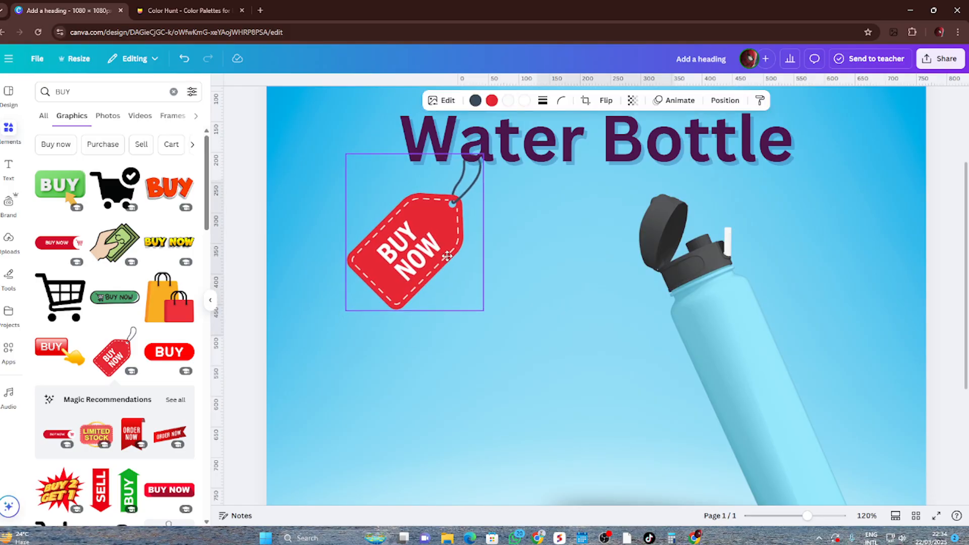
click(556, 291)
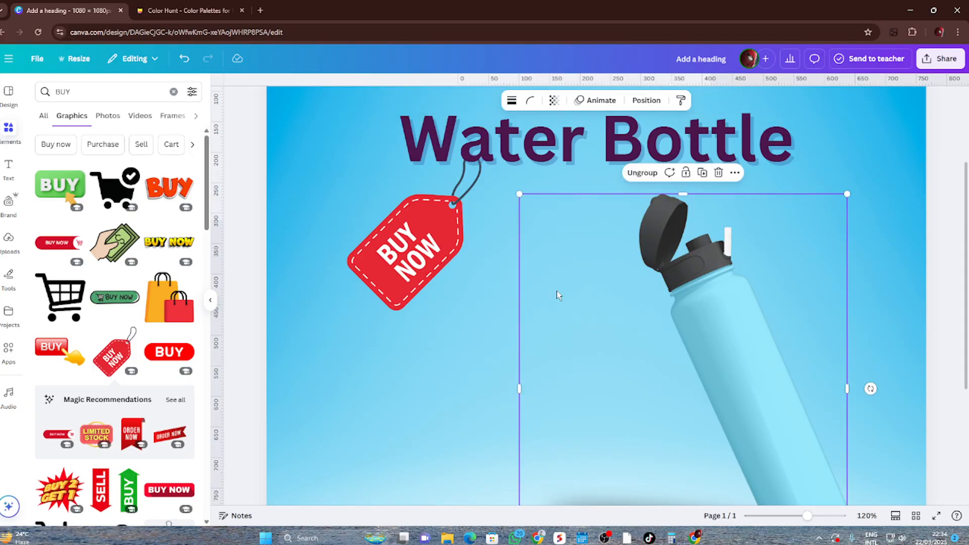
click(395, 301)
drag(346, 312, 333, 327)
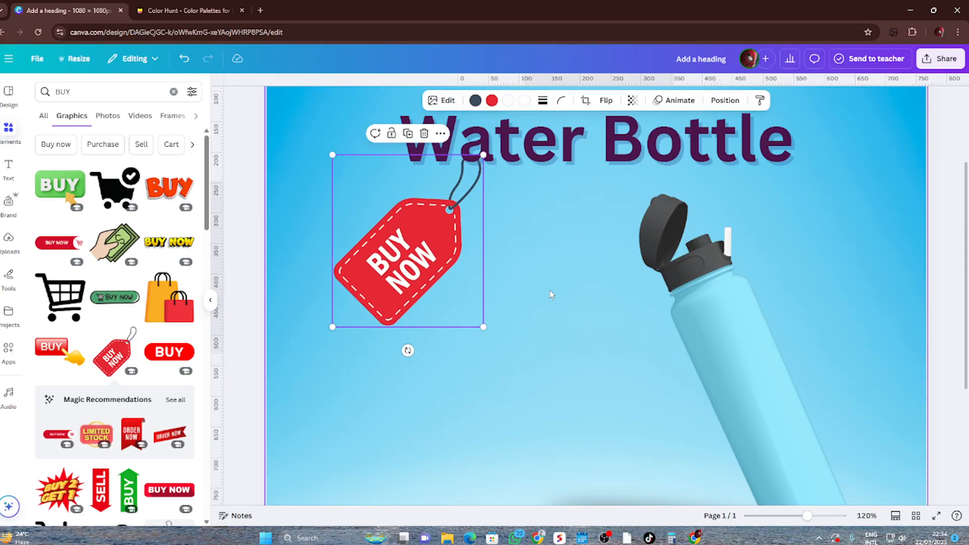
click(904, 253)
ctrl+scroll(627, 305, down, 5)
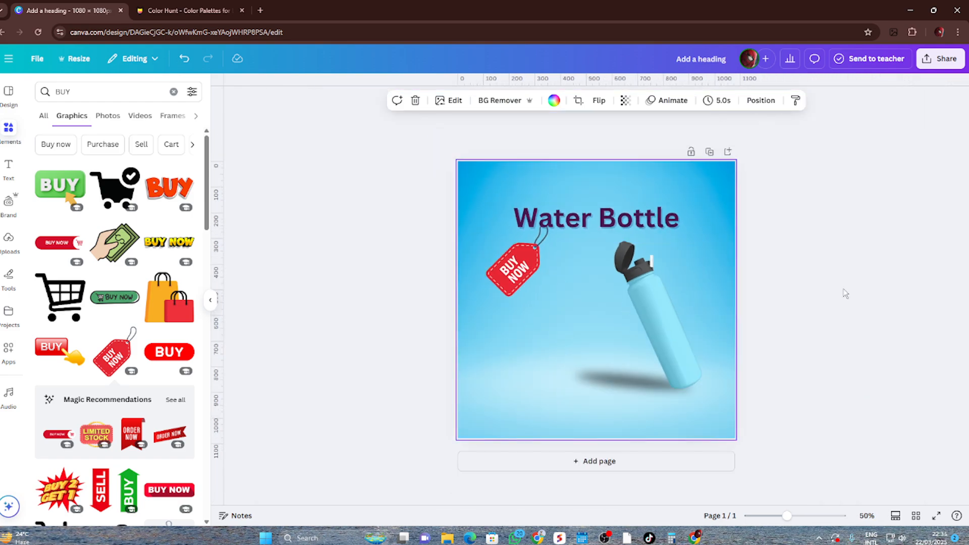
click(846, 293)
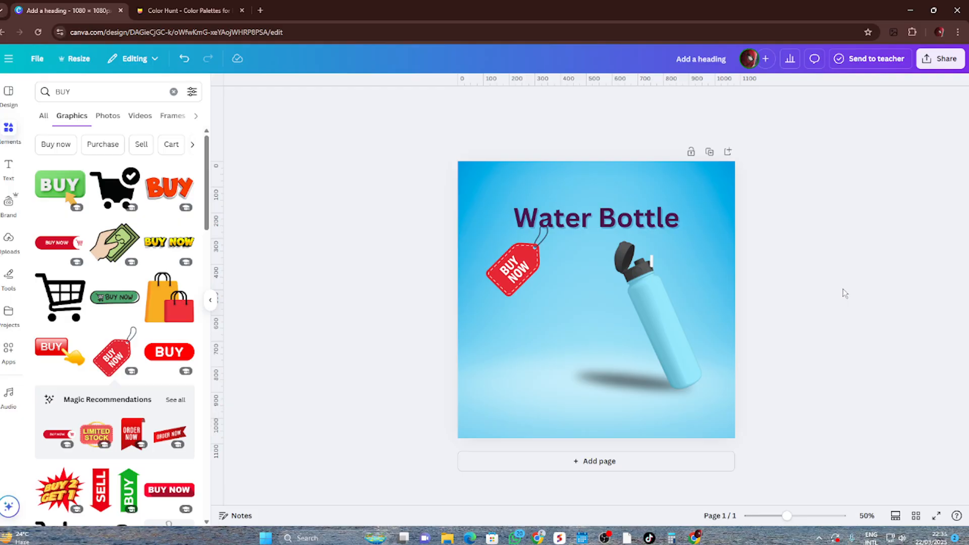
Search the graphics elements for "Only" and look through the results for a suitable sales label
click(86, 91)
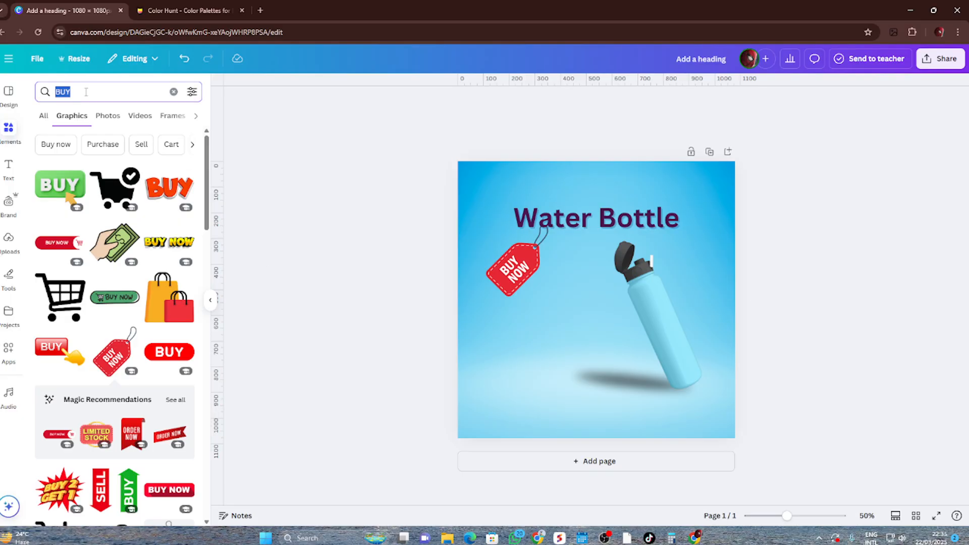
text(Only)
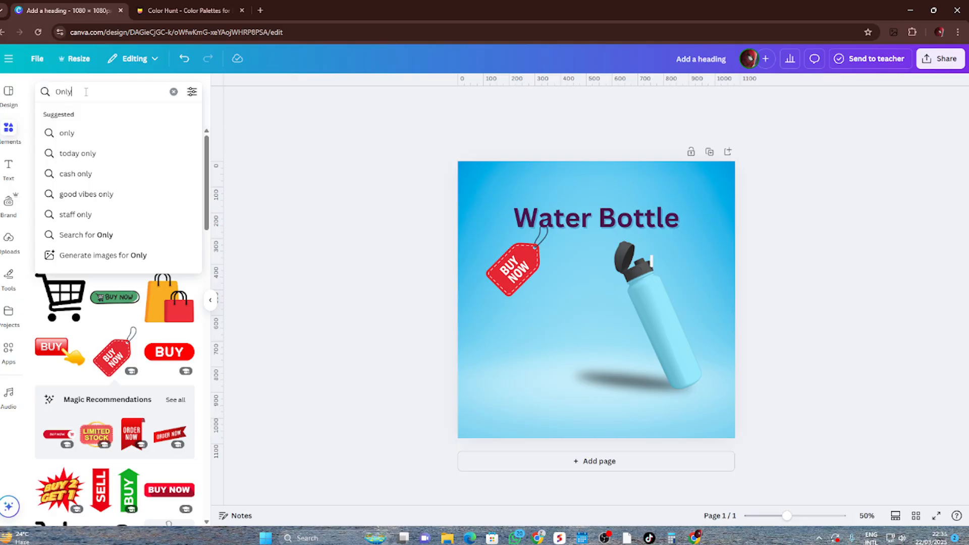
key(Return)
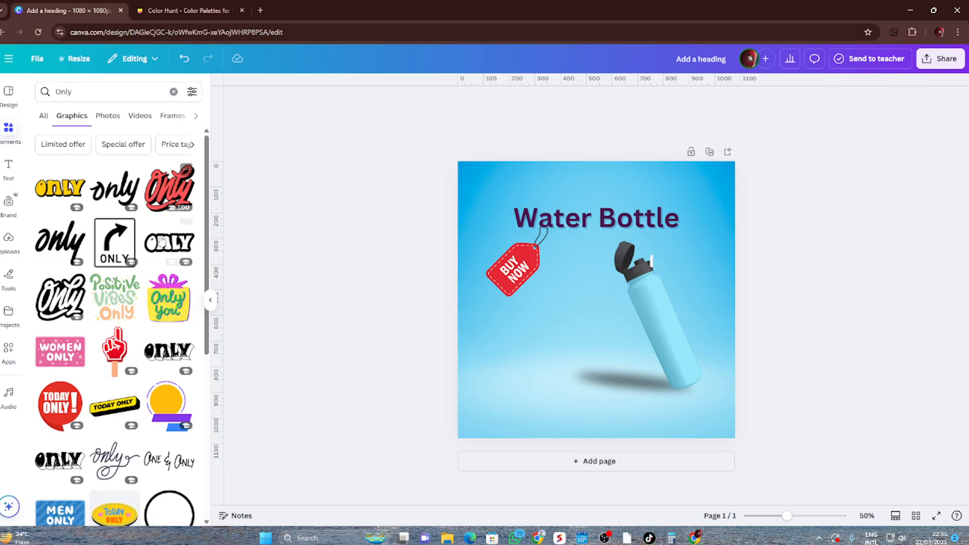
scroll(162, 234, down, 2)
scroll(158, 278, down, 6)
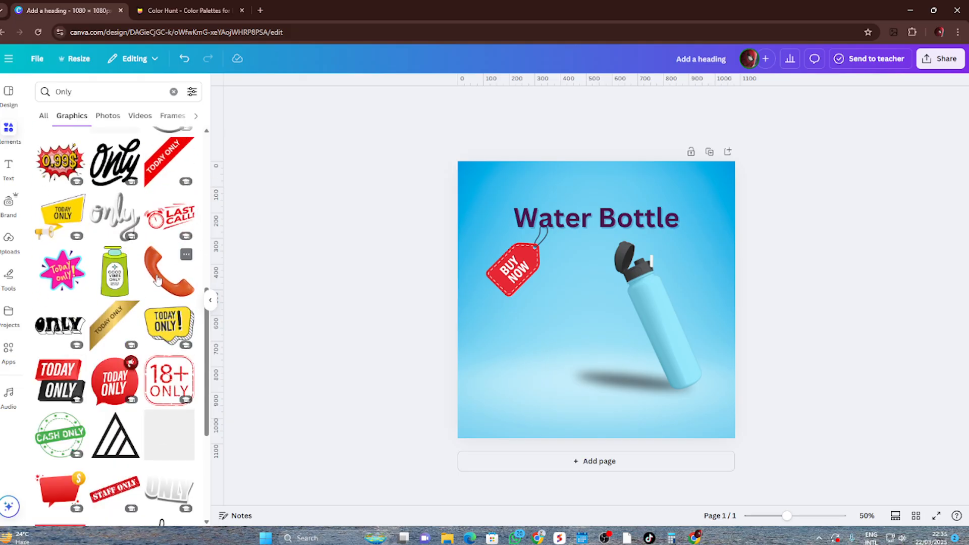
scroll(158, 280, down, 6)
scroll(154, 281, down, 6)
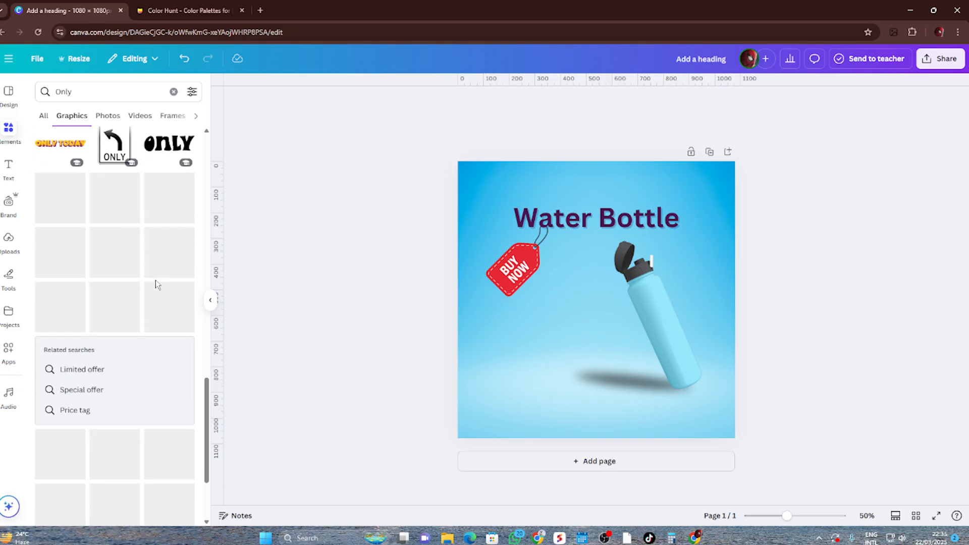
scroll(154, 277, up, 8)
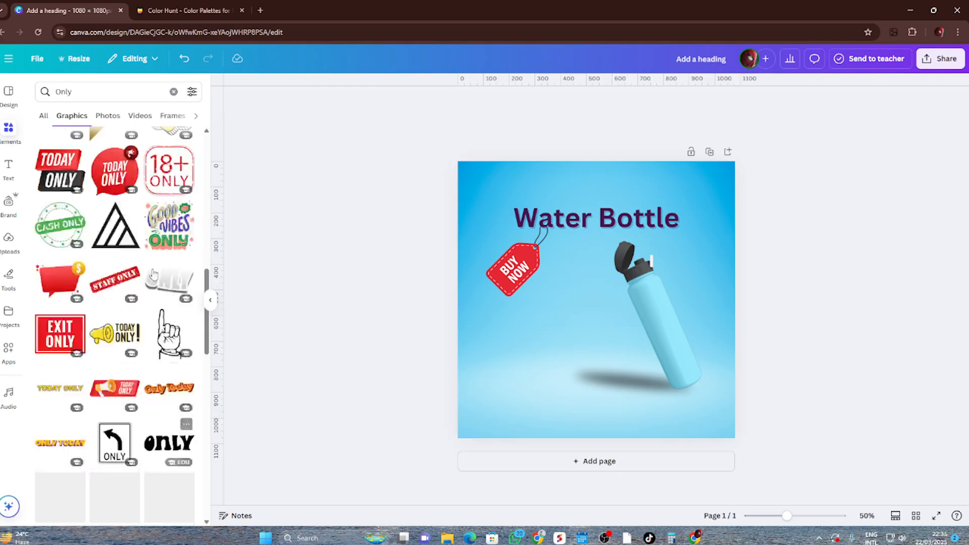
Search the graphics elements for "50 taka only" in place of "Only"
click(89, 91)
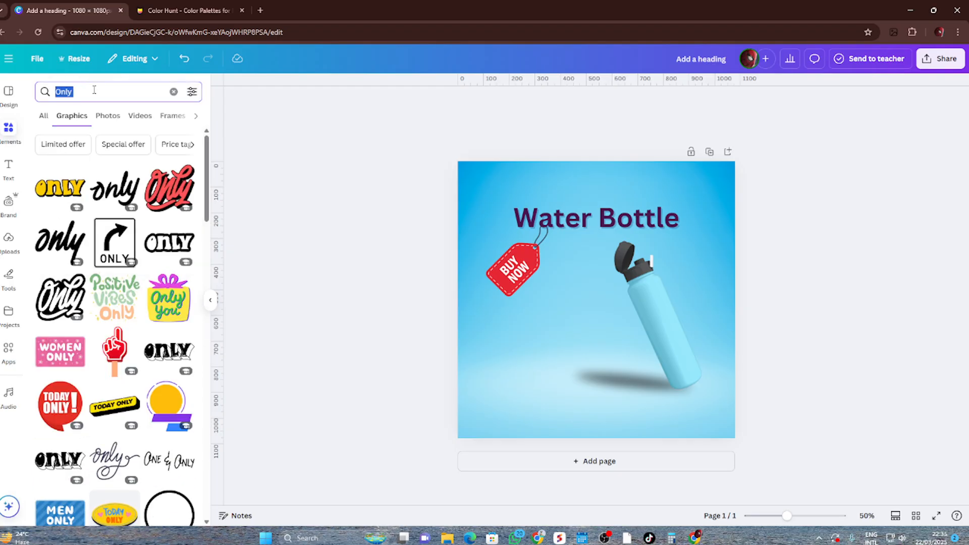
text(50 taka o)
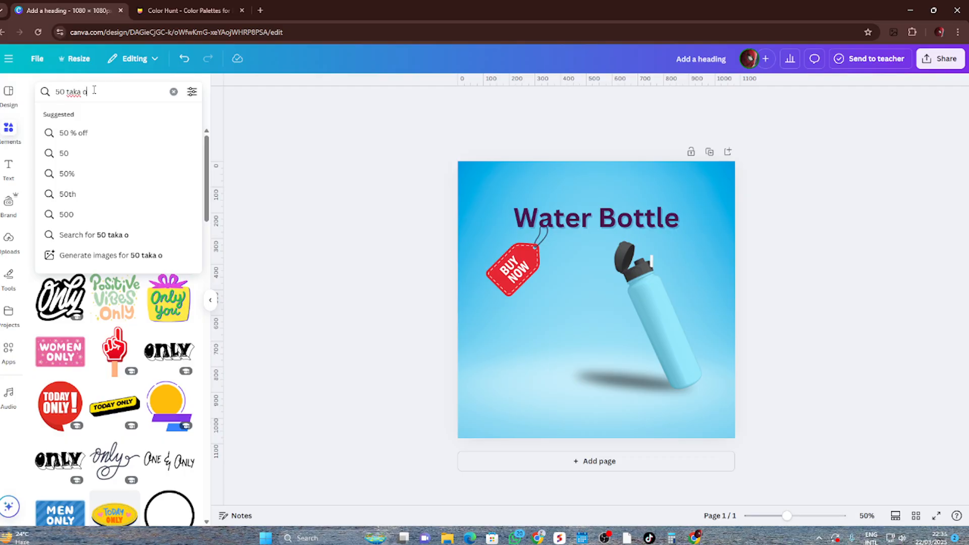
key(Return)
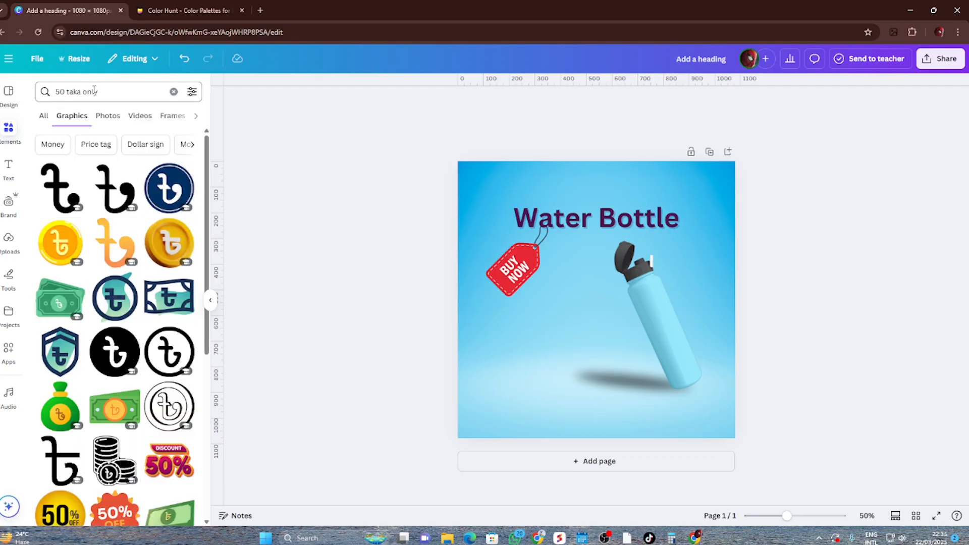
Add the orange handwritten "50%" graphic and place it below the "BUY NOW" tag, beside the bottle
scroll(99, 347, down, 5)
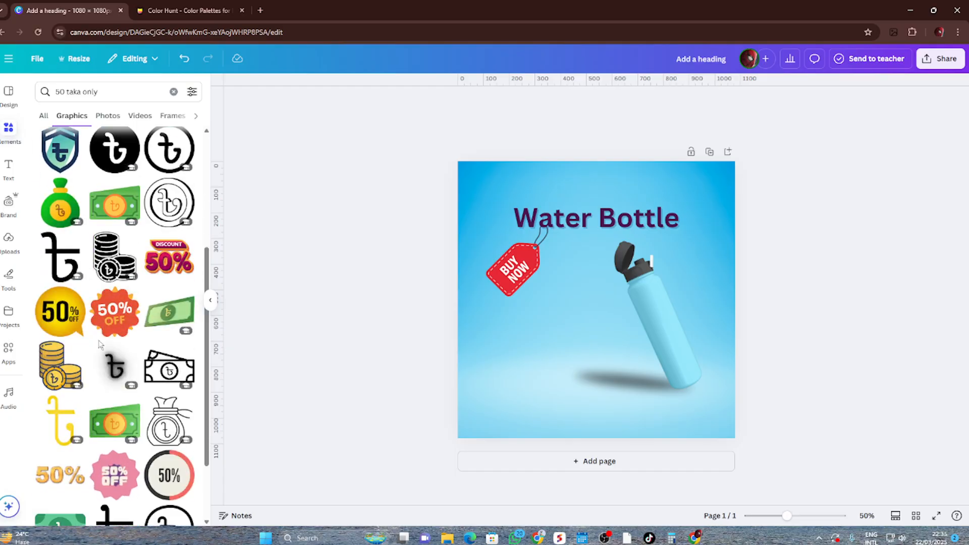
scroll(100, 346, down, 5)
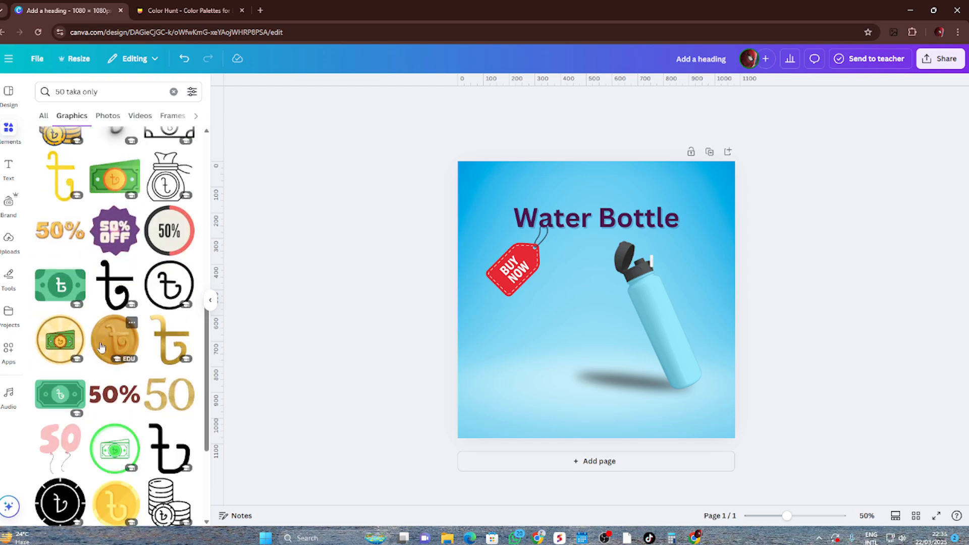
scroll(101, 347, down, 3)
scroll(101, 347, down, 5)
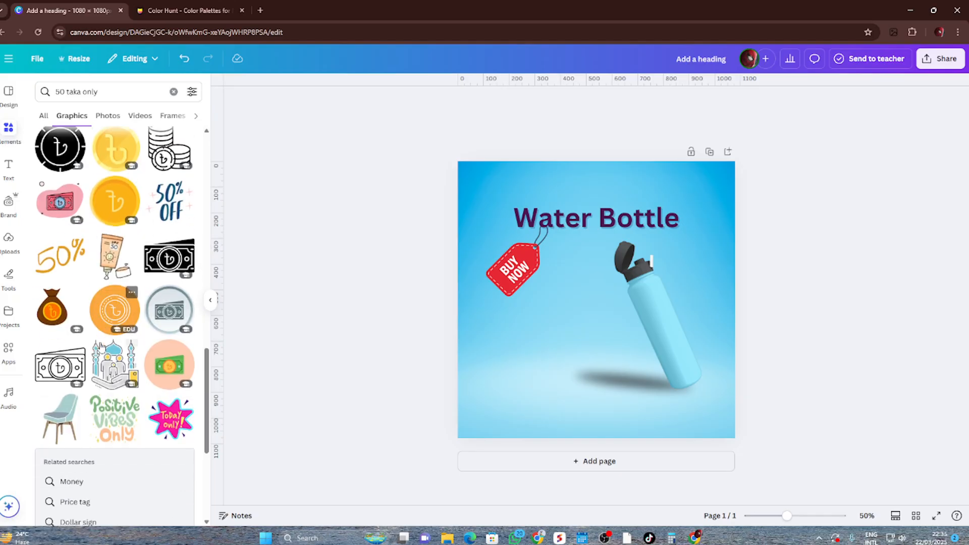
click(60, 204)
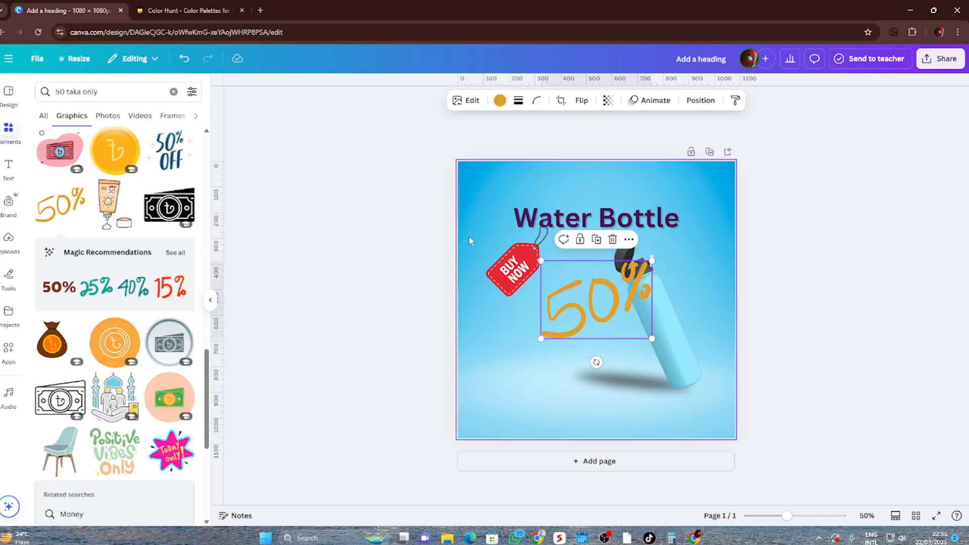
drag(569, 307, 533, 330)
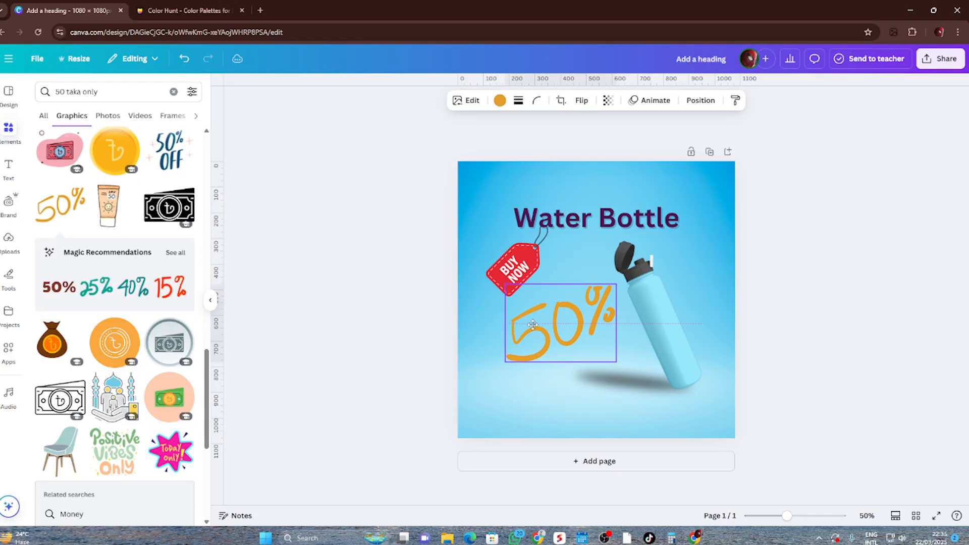
click(825, 250)
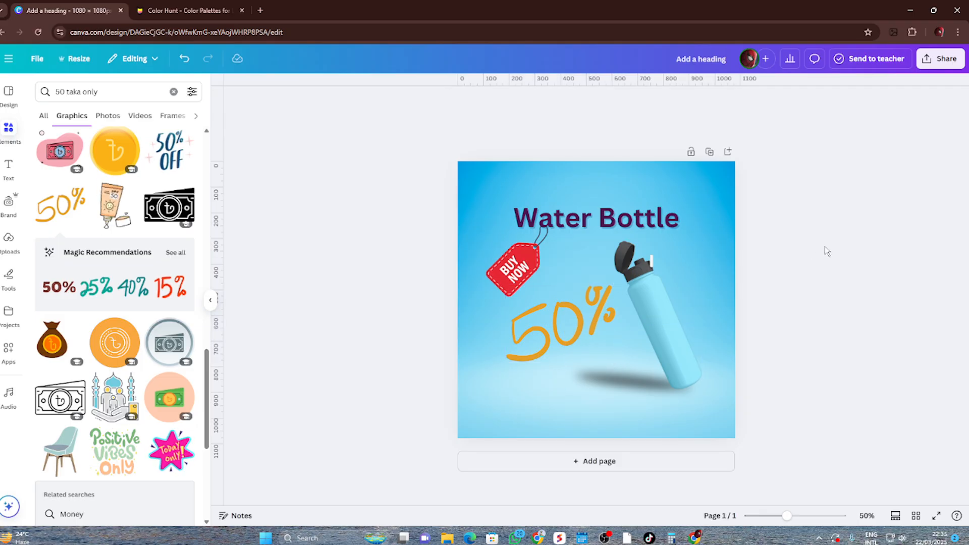
click(578, 311)
click(528, 100)
mouse_move(470, 168)
mouse_down()
mouse_move(504, 169)
mouse_move(443, 180)
mouse_up()
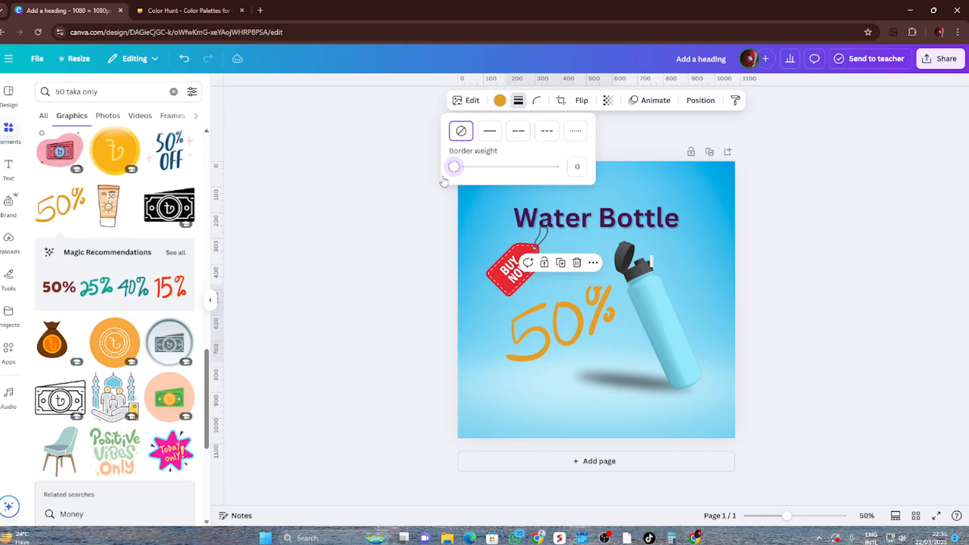
click(897, 257)
click(858, 304)
Try the document colors dark purple #4b164c, red #e62833 and orange on the handwritten "50%" graphic, ending on the dark purple
click(558, 326)
click(499, 100)
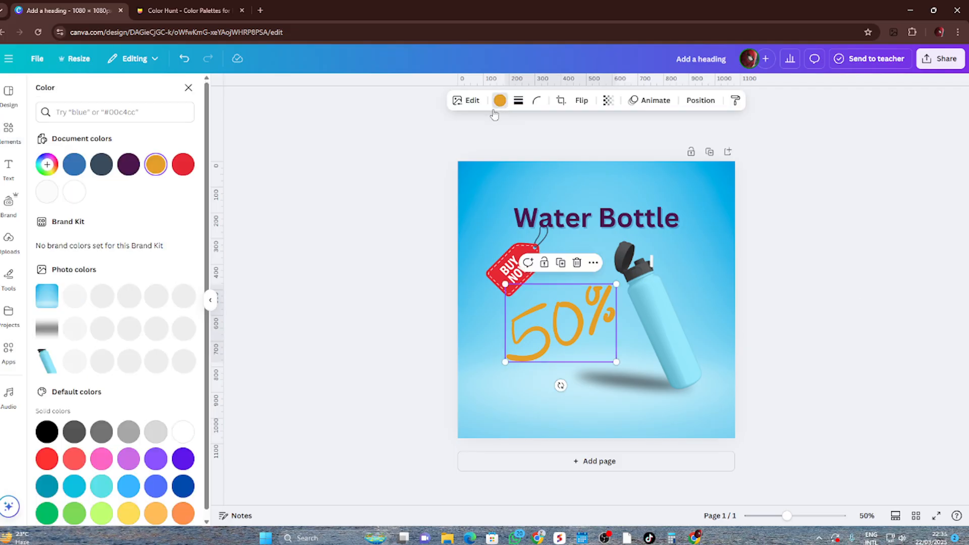
click(134, 167)
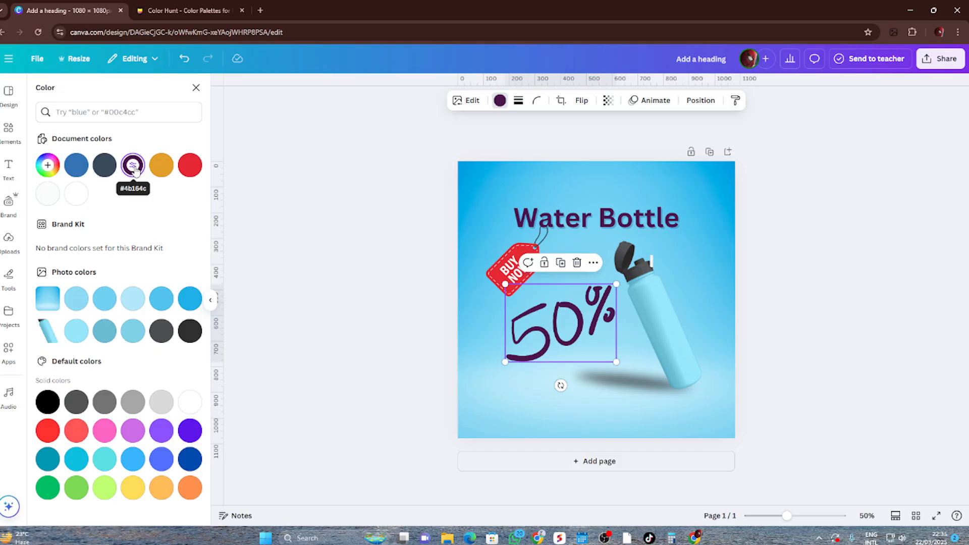
click(189, 166)
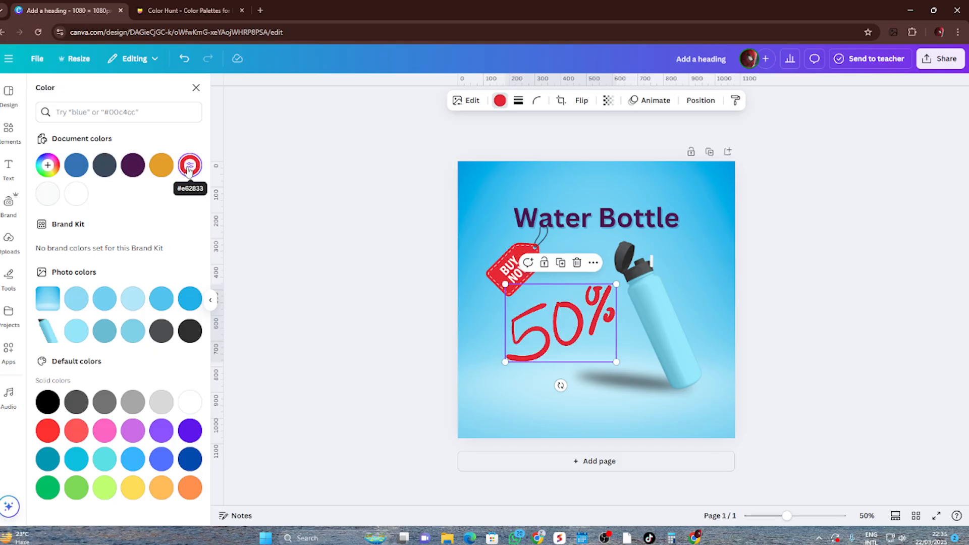
click(133, 167)
click(161, 167)
click(136, 167)
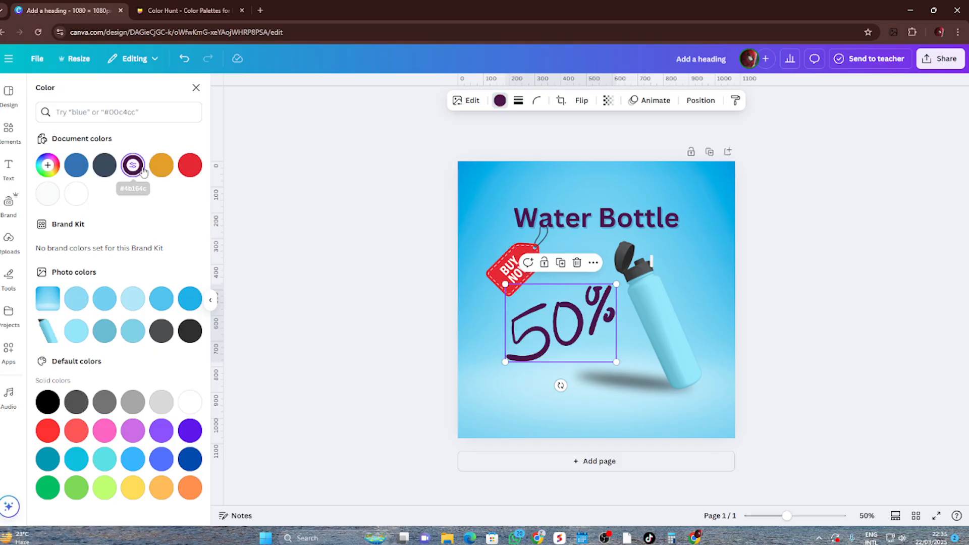
key(Escape)
Switch to Color Hunt, look through its palettes for a matching color, and return to the Canva design
click(223, 6)
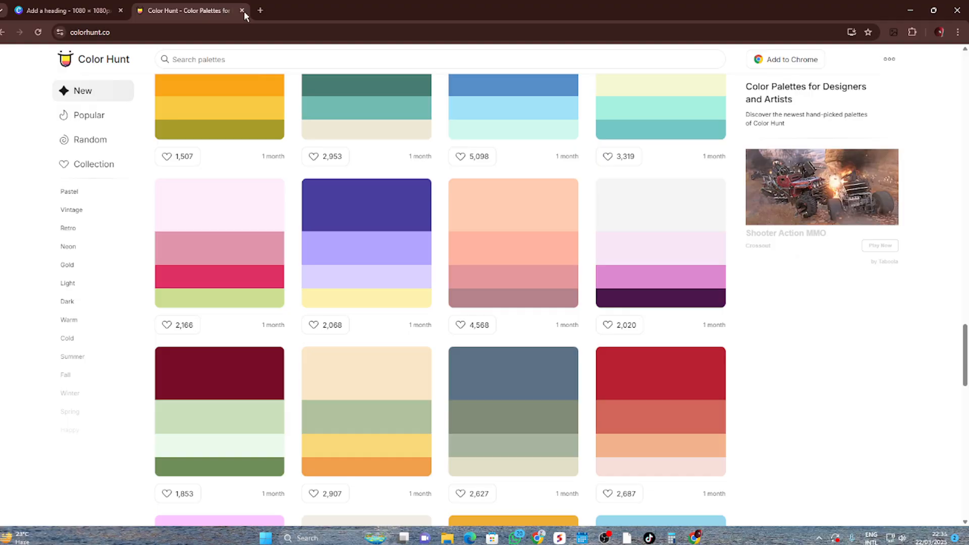
scroll(390, 342, down, 3)
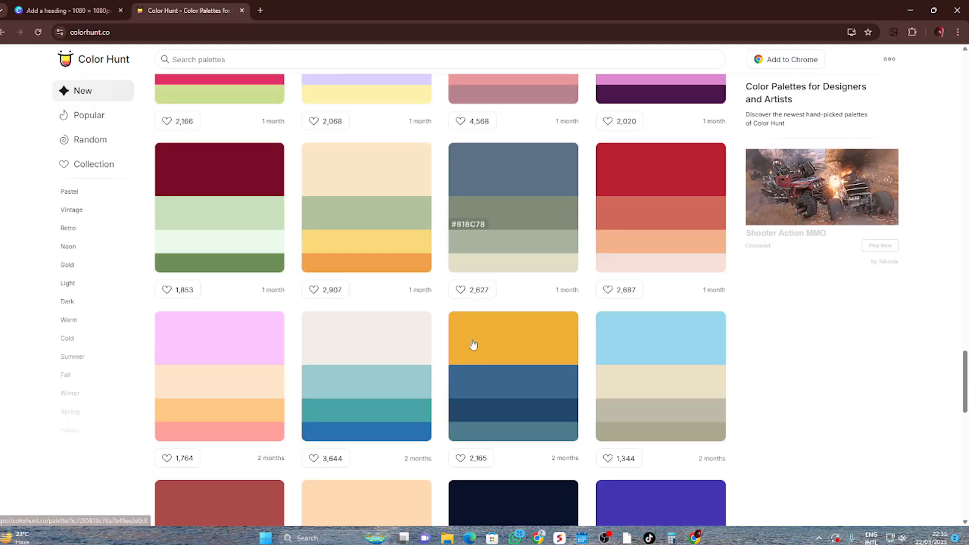
click(66, 10)
click(871, 318)
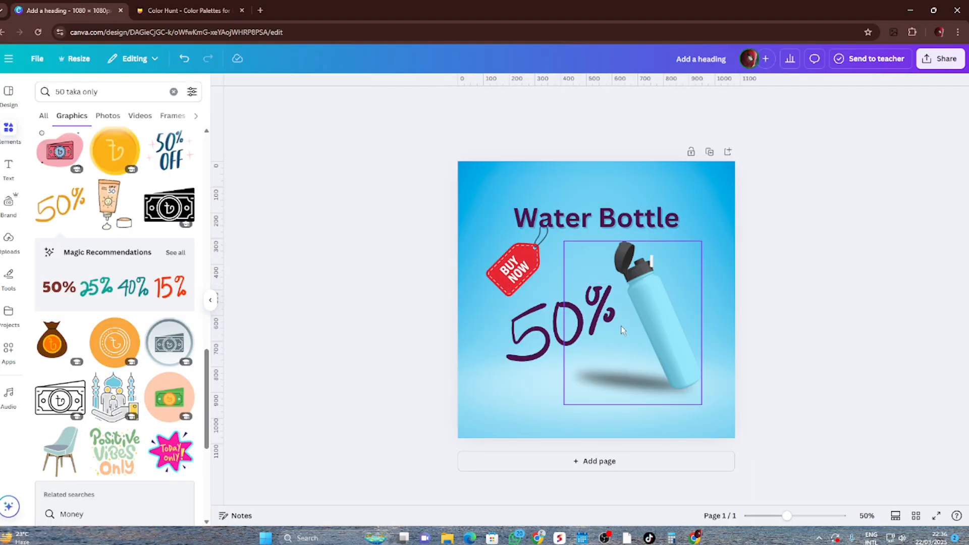
Recolor the handwritten "50%" graphic with the darkest photo color taken from the bottle, and nudge the graphic slightly upward
click(562, 325)
click(500, 101)
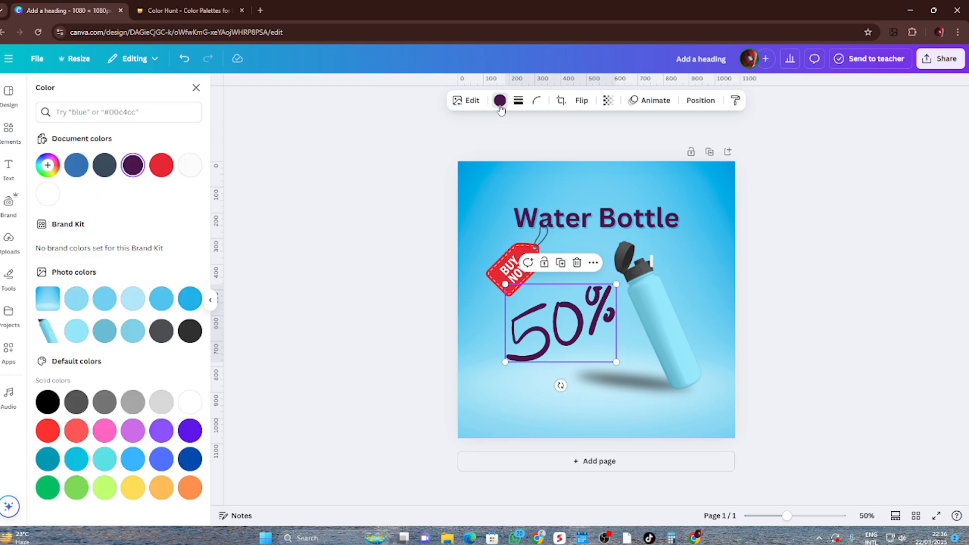
click(107, 340)
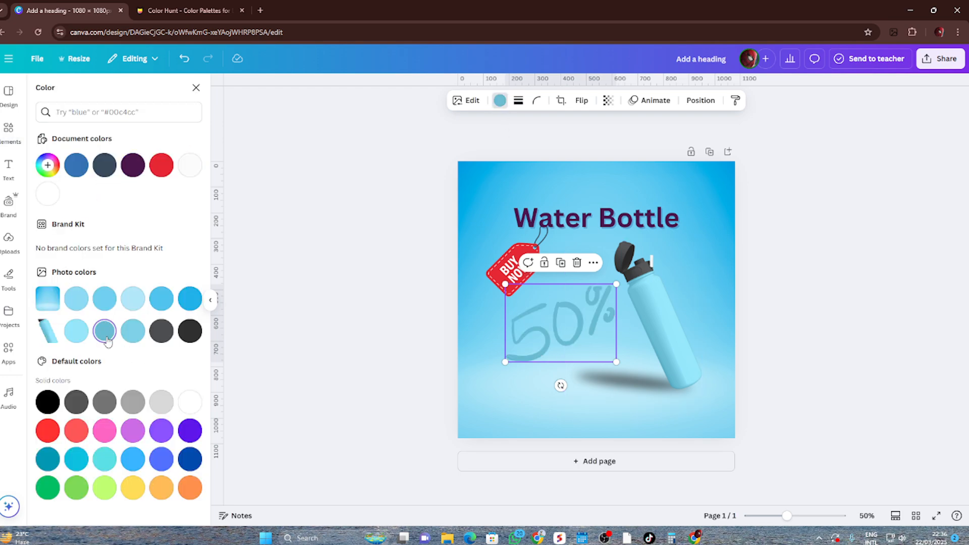
click(171, 338)
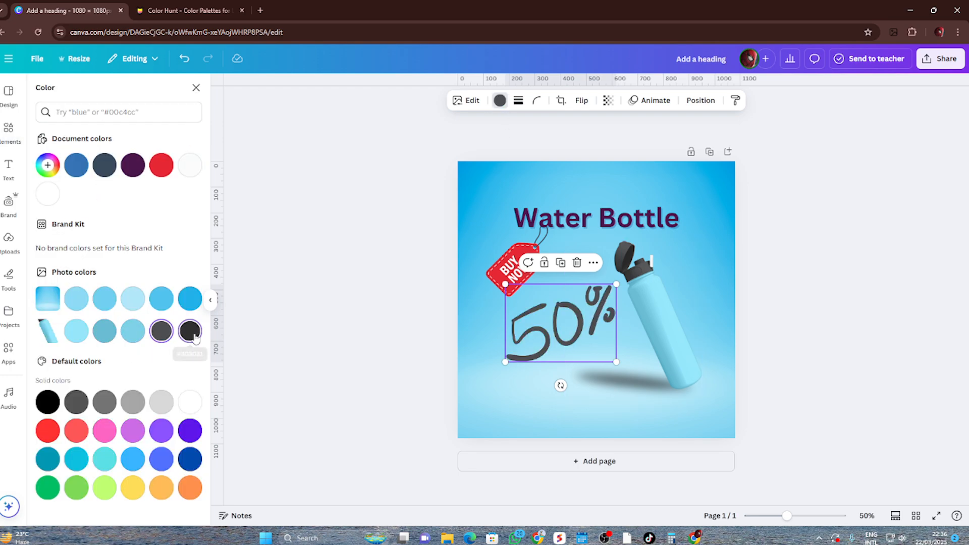
click(194, 335)
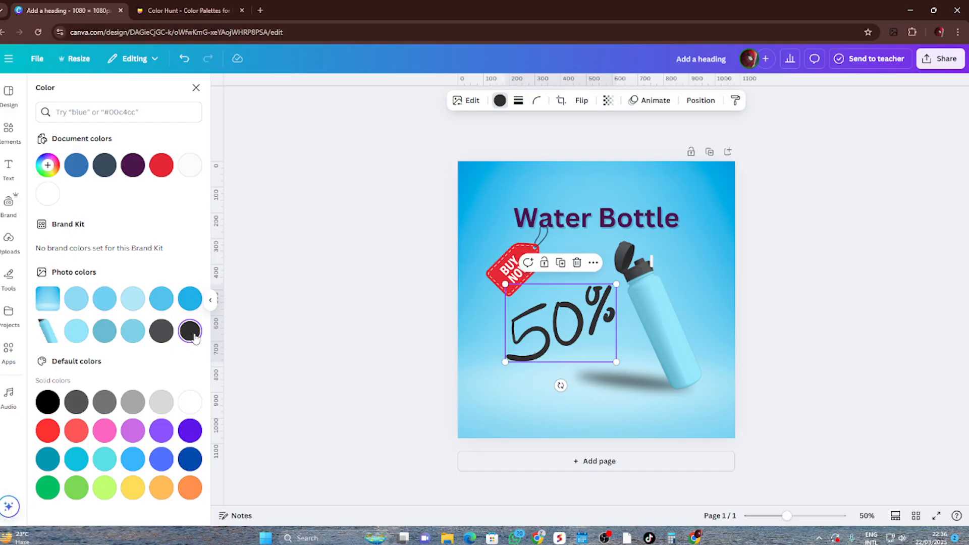
click(161, 342)
click(195, 332)
click(384, 331)
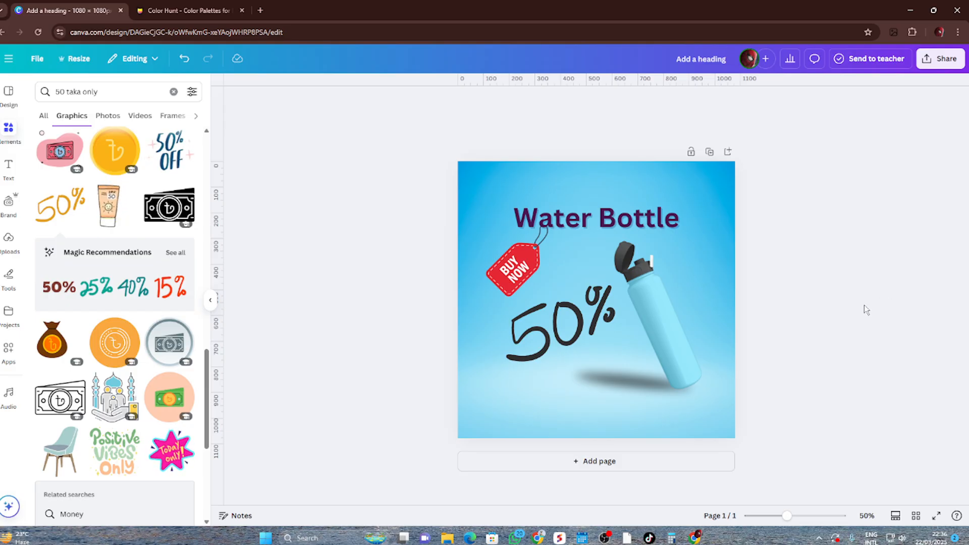
drag(553, 341, 551, 331)
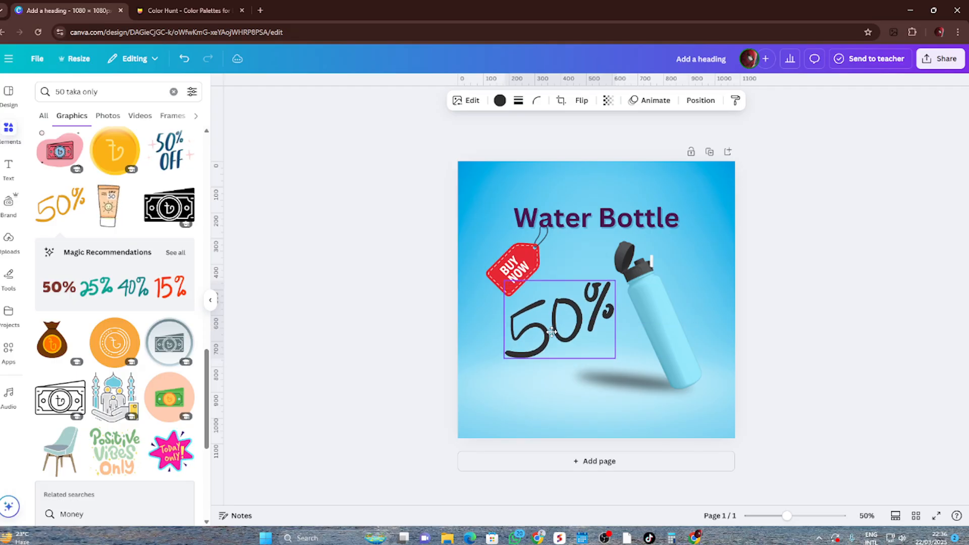
click(862, 290)
Search the graphics elements for "off" and look through the results for a discount label
triple_click(165, 94)
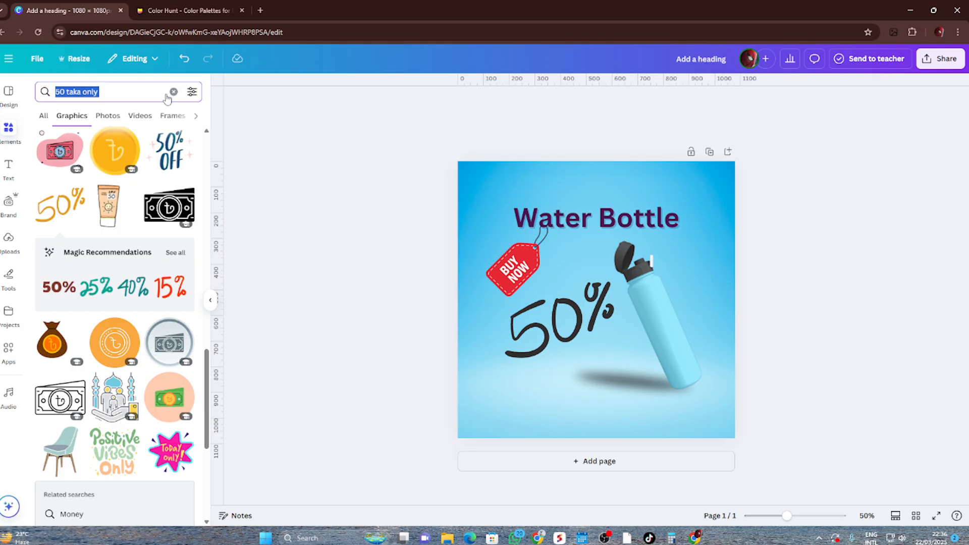
text(off)
key(Return)
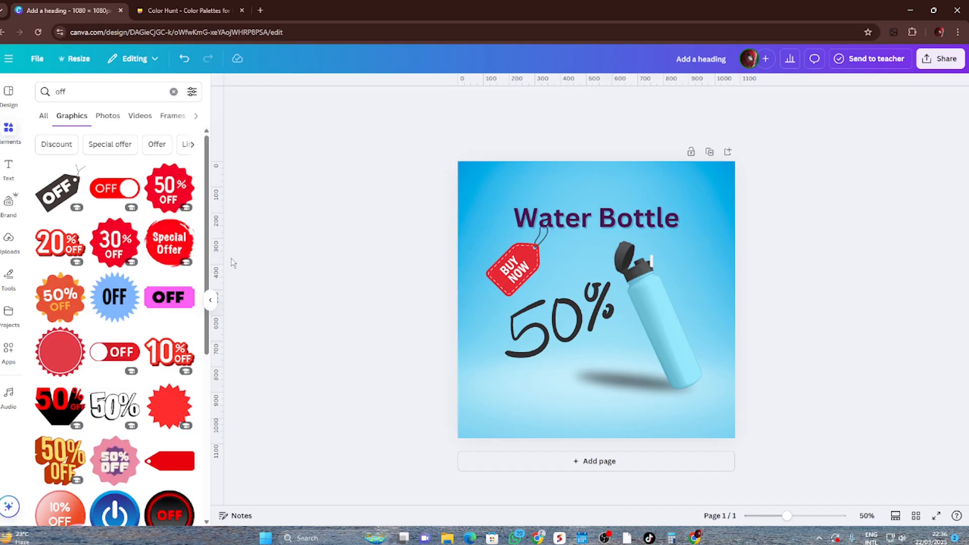
scroll(145, 293, down, 3)
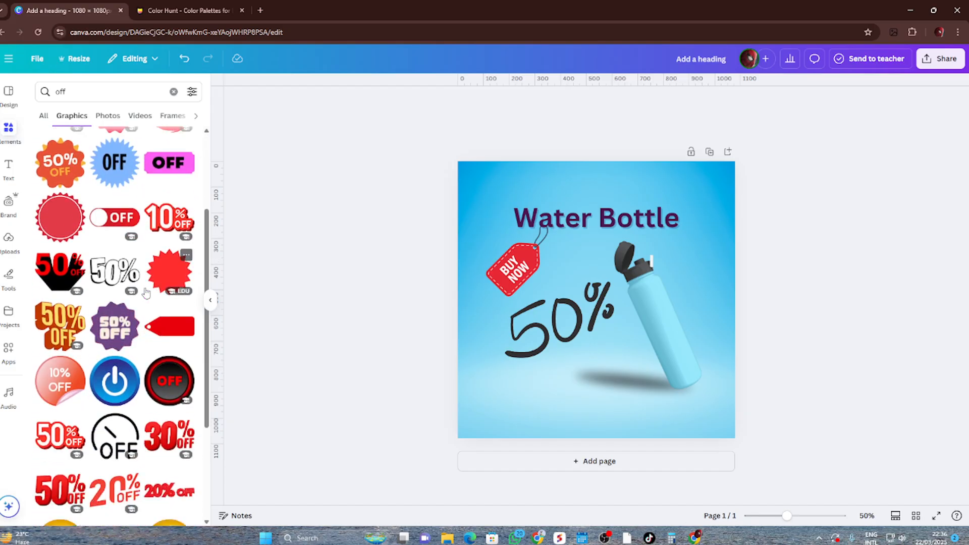
scroll(146, 292, down, 1)
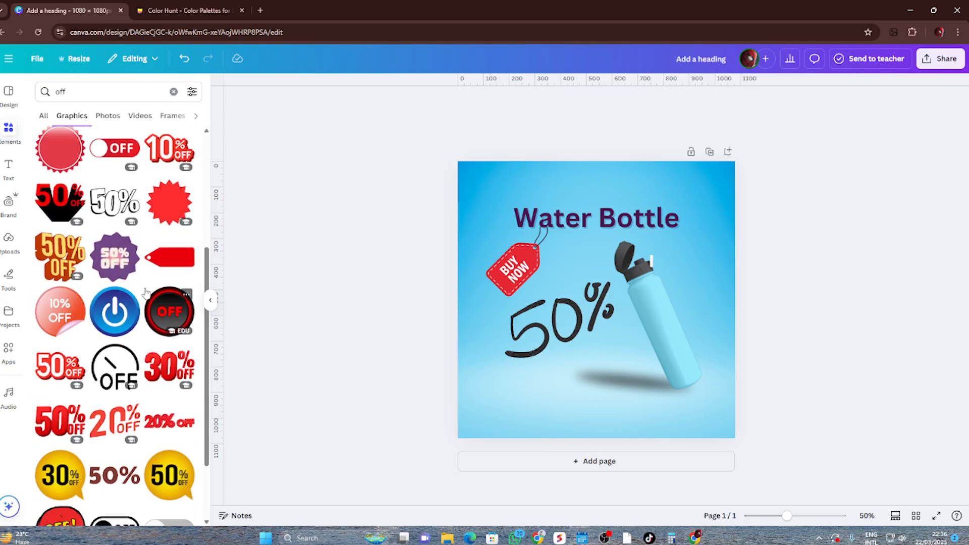
Replace the handwritten "50%" with the red-and-black "50% OFF" graphic, placed below the "BUY NOW" tag beside the bottle
click(60, 201)
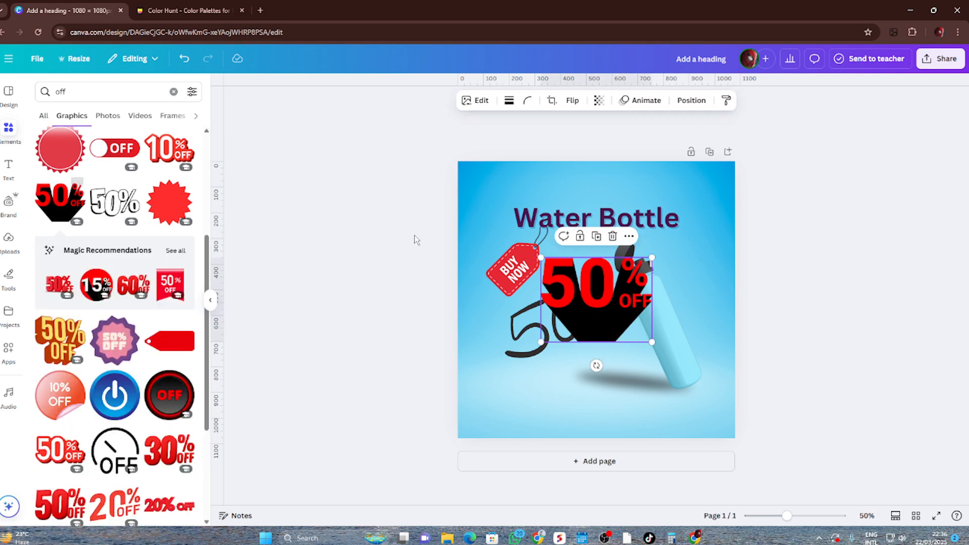
click(523, 338)
key(Delete)
drag(596, 302, 568, 337)
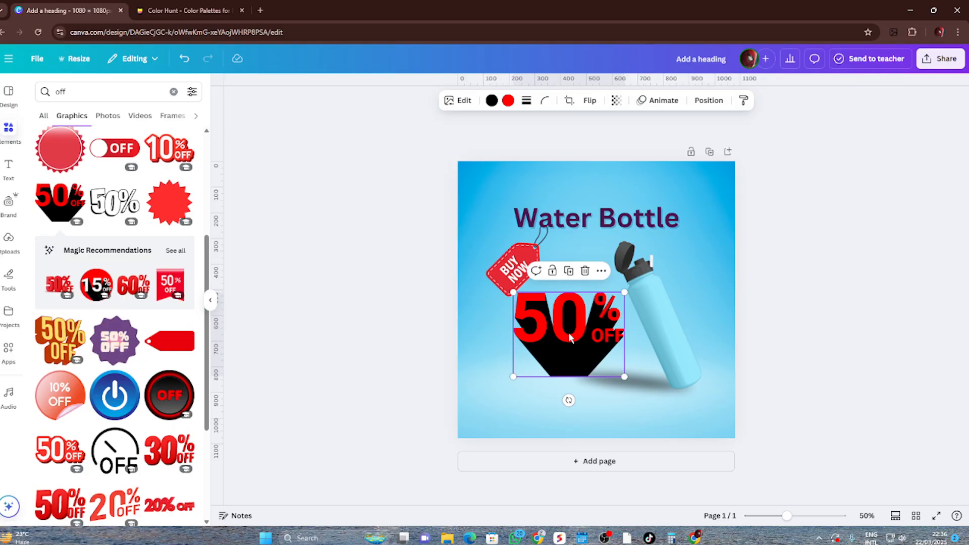
Try recoloring the "50% OFF" graphic, setting its first color to a light blue photo color and its second to dark purple #4B164C
click(491, 102)
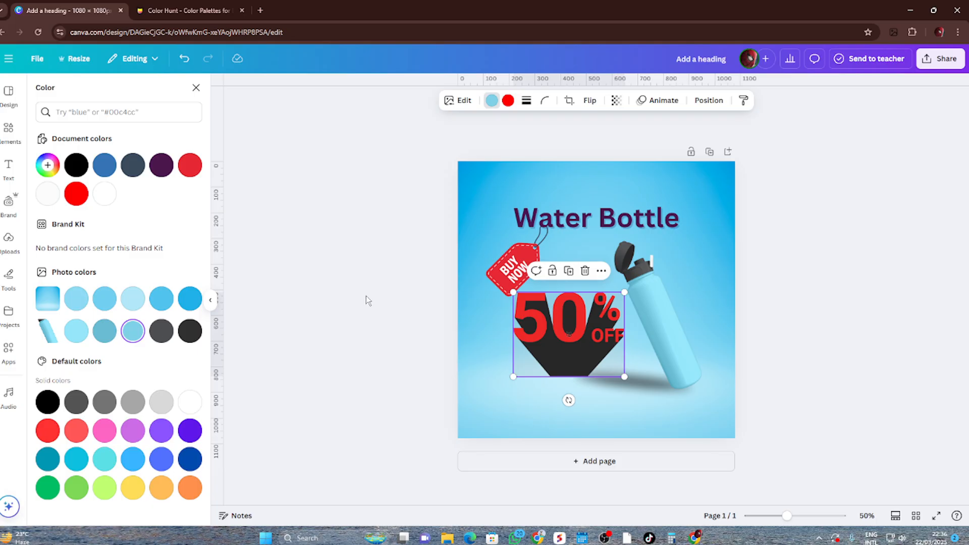
key(Escape)
key(Escape)
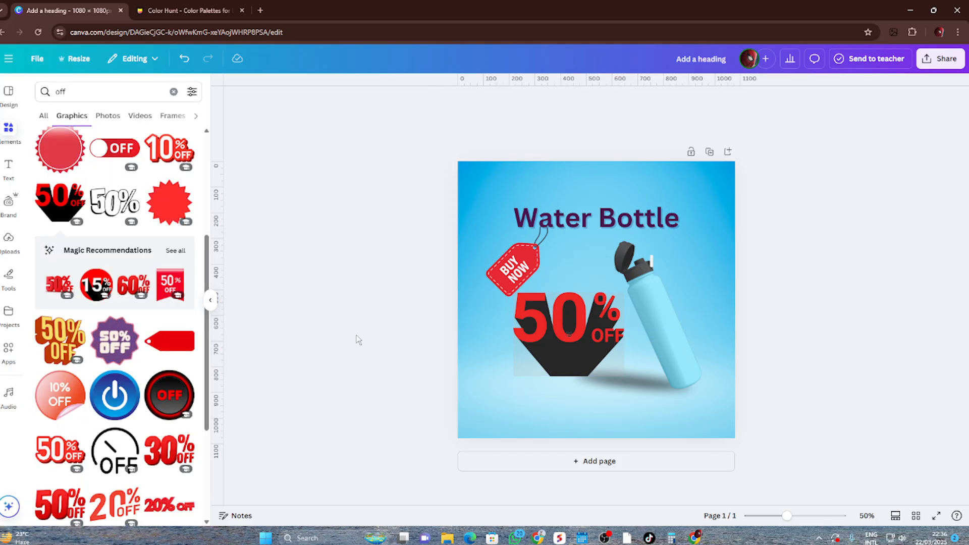
click(554, 339)
click(509, 101)
click(133, 166)
click(133, 166)
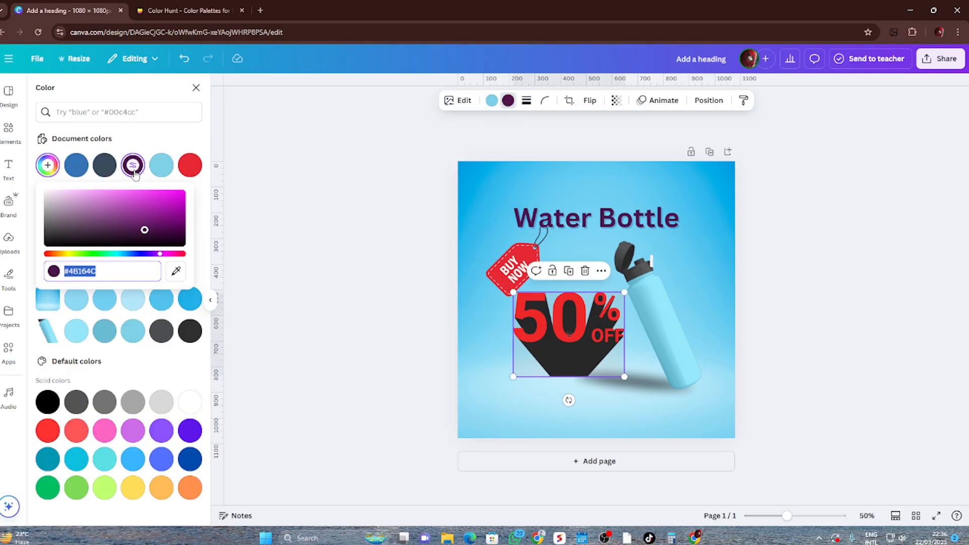
click(309, 263)
click(584, 331)
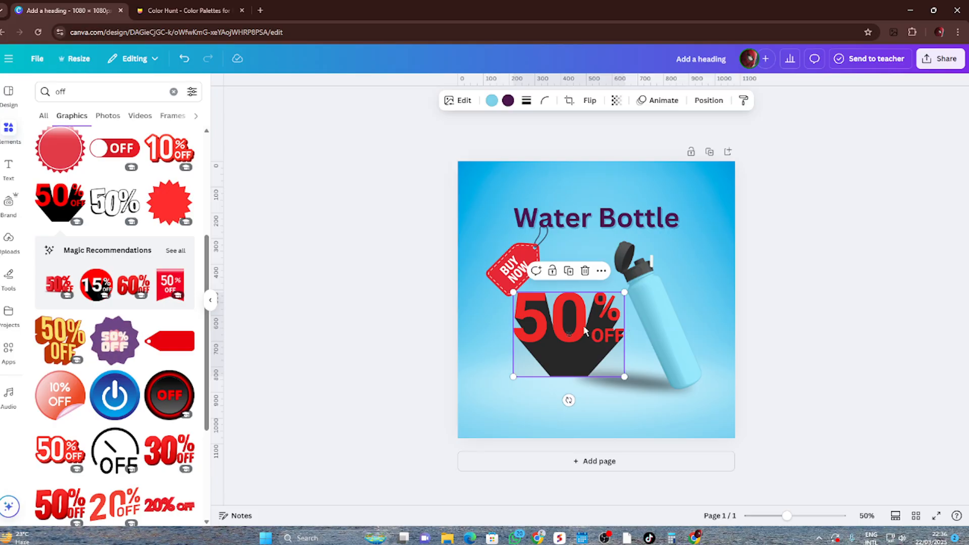
Undo the replacement to restore the handwritten "50%", and delete the red-and-black "50% OFF" graphic
click(585, 271)
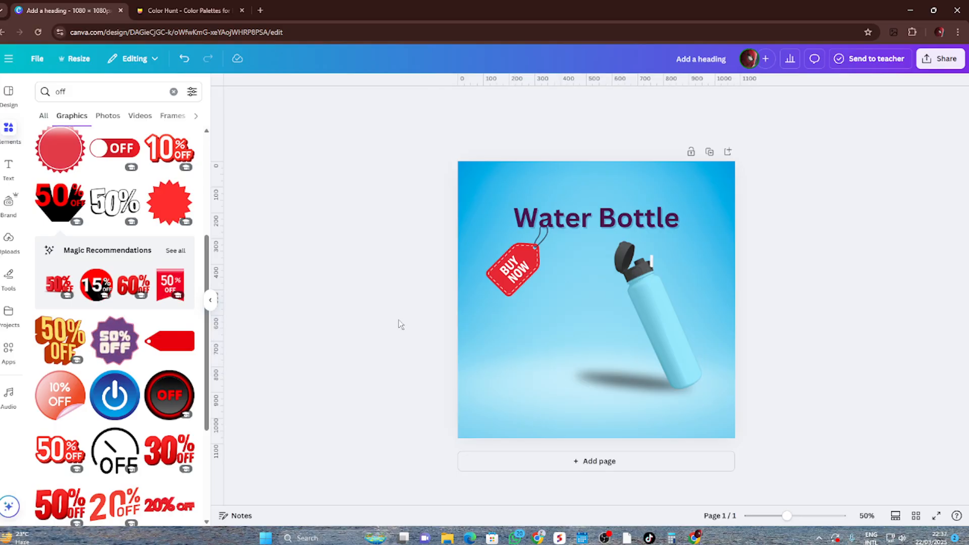
key(ctrl+z)
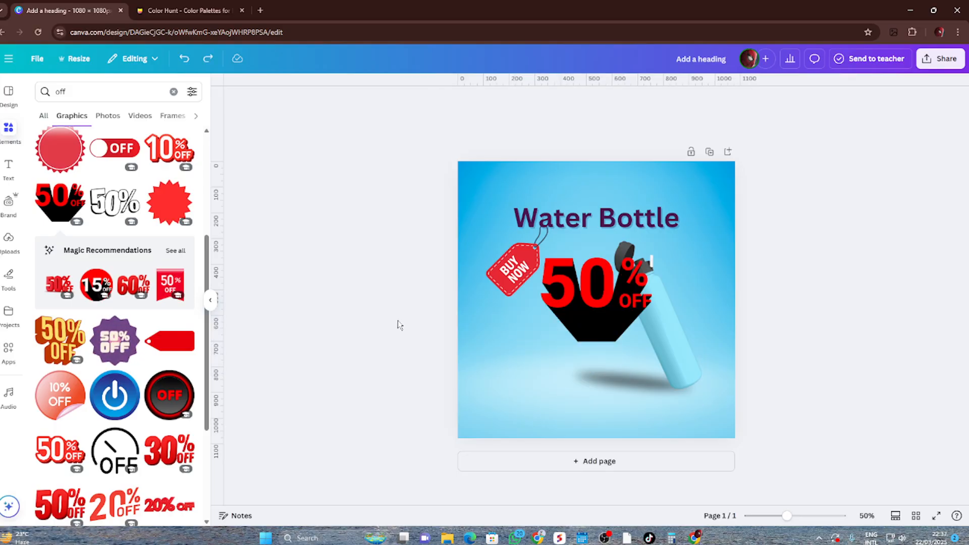
click(648, 309)
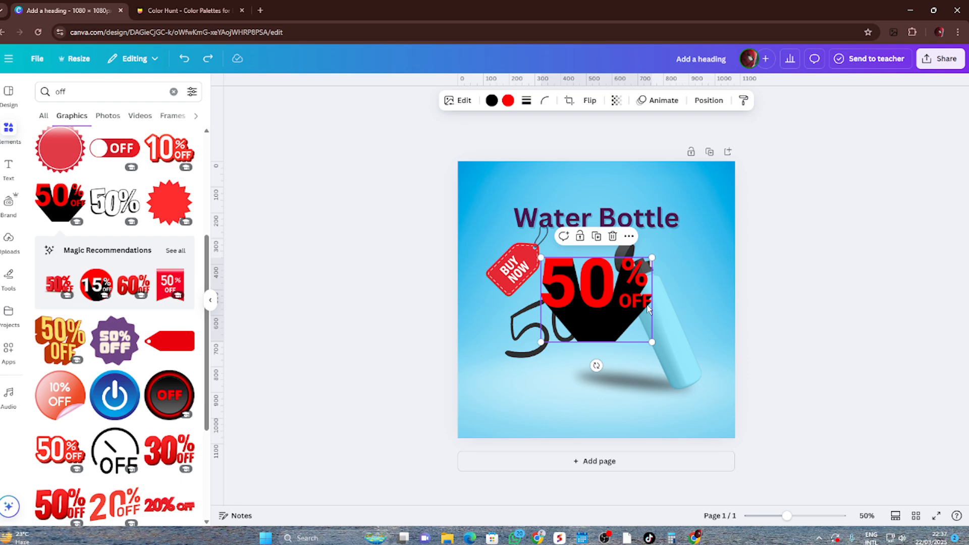
click(612, 236)
Examine the further graphics results for "off" for a label that suits the handwritten "50%"
scroll(157, 382, down, 6)
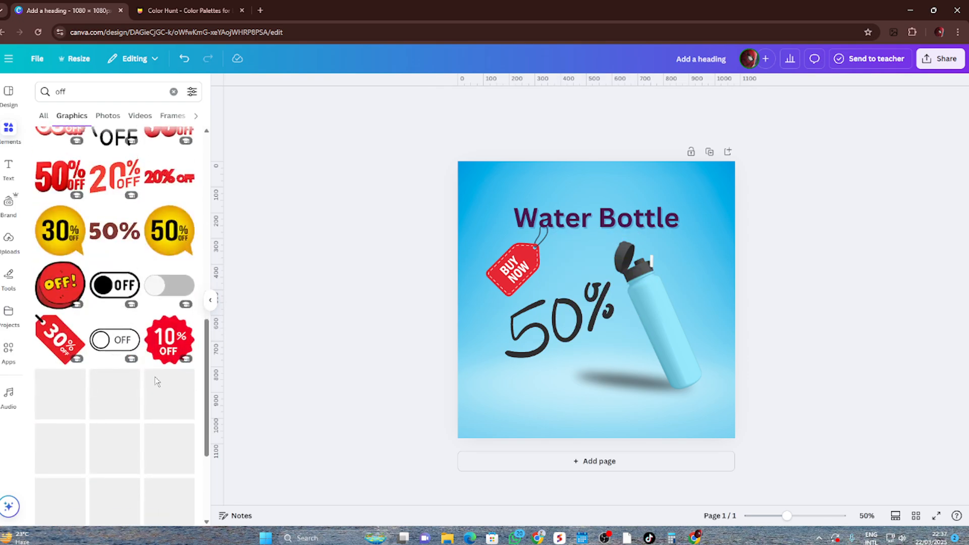
scroll(157, 382, down, 4)
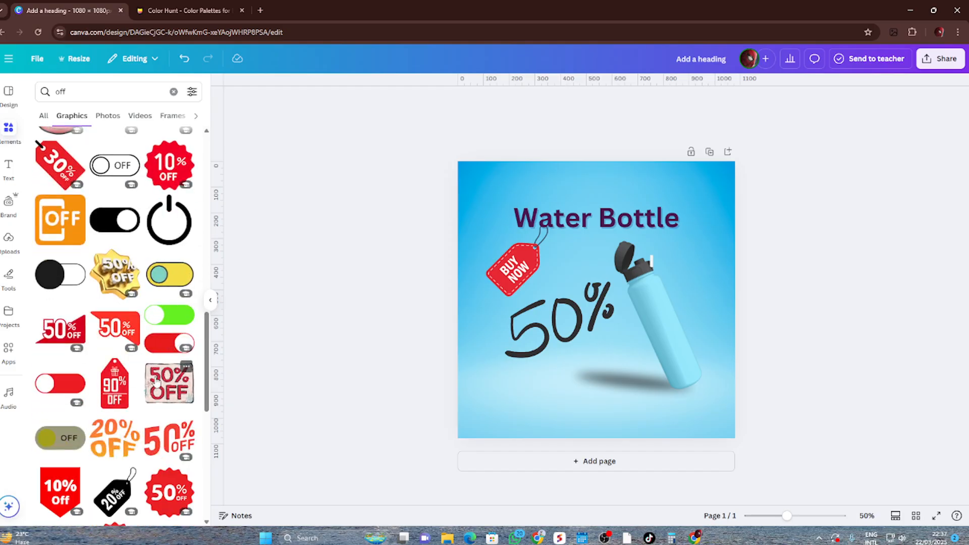
scroll(157, 382, down, 3)
scroll(157, 382, down, 5)
scroll(154, 388, down, 3)
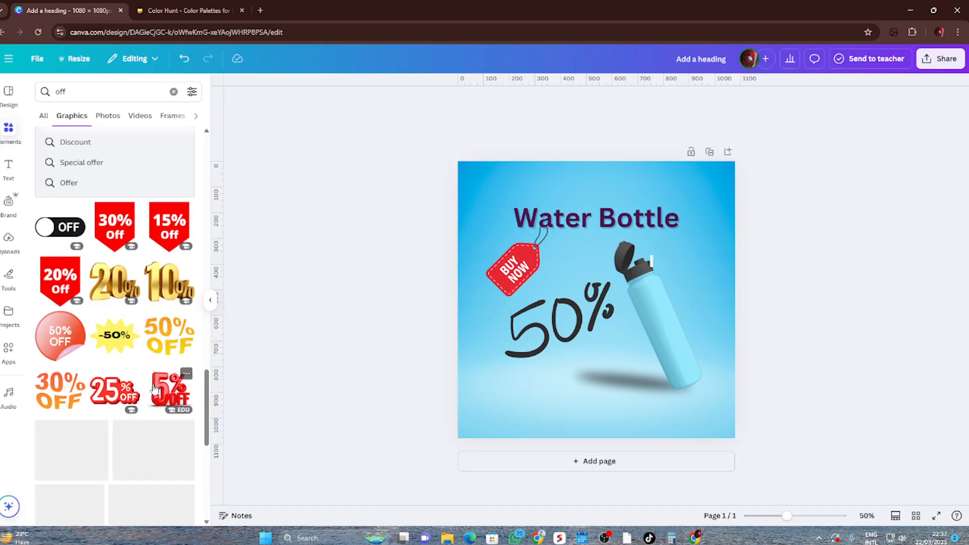
scroll(146, 396, down, 3)
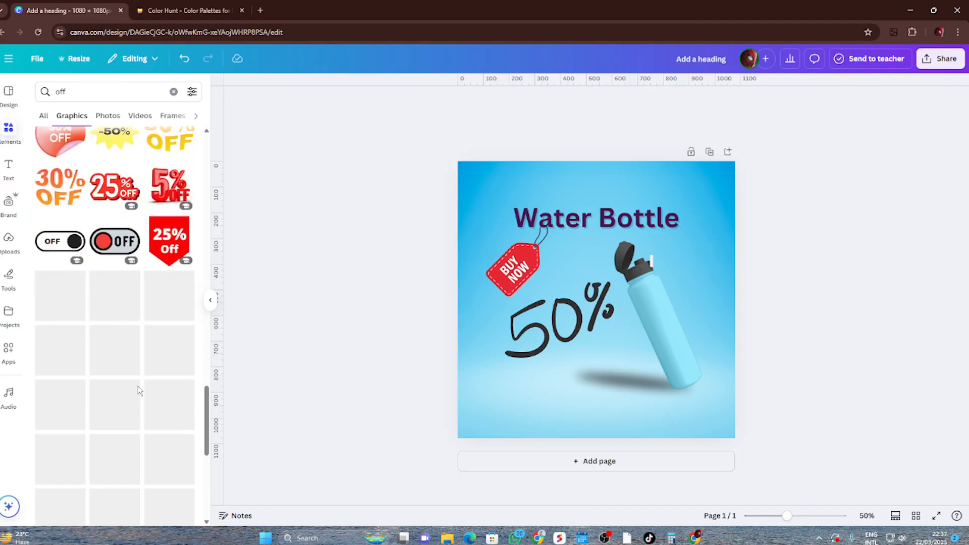
scroll(143, 374, down, 3)
scroll(143, 351, down, 1)
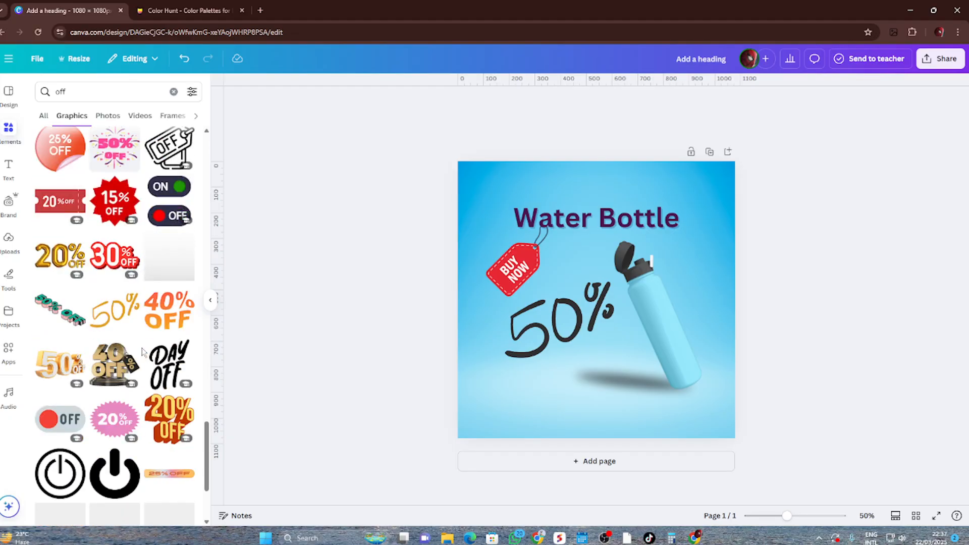
scroll(158, 345, down, 2)
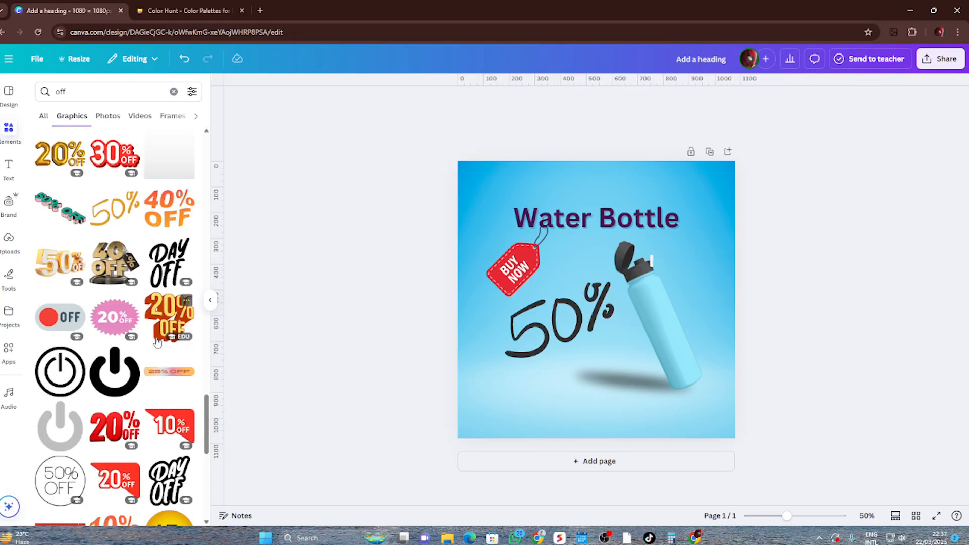
scroll(158, 341, down, 6)
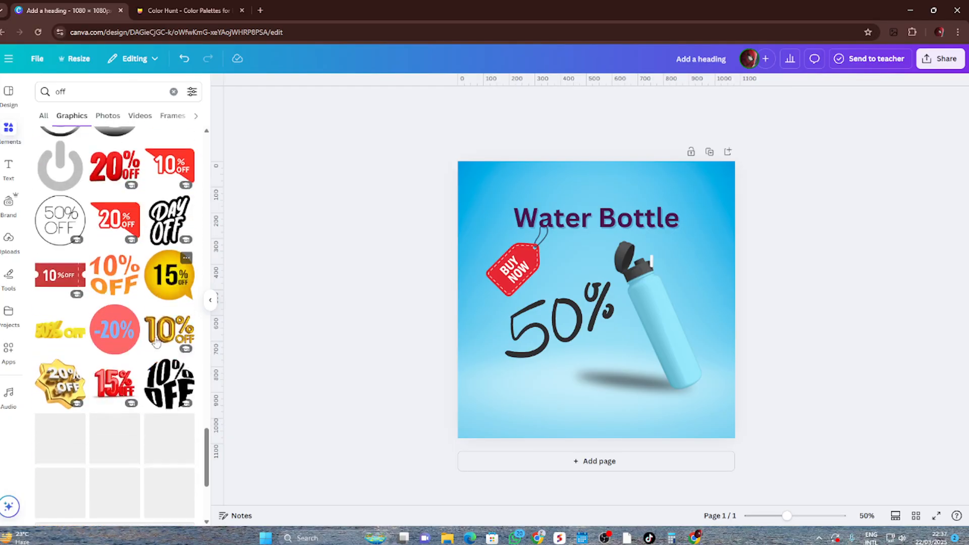
Try the black "OFF" tag graphic below the handwritten "50%", and delete it
scroll(156, 342, down, 2)
scroll(157, 341, down, 5)
scroll(159, 334, up, 12)
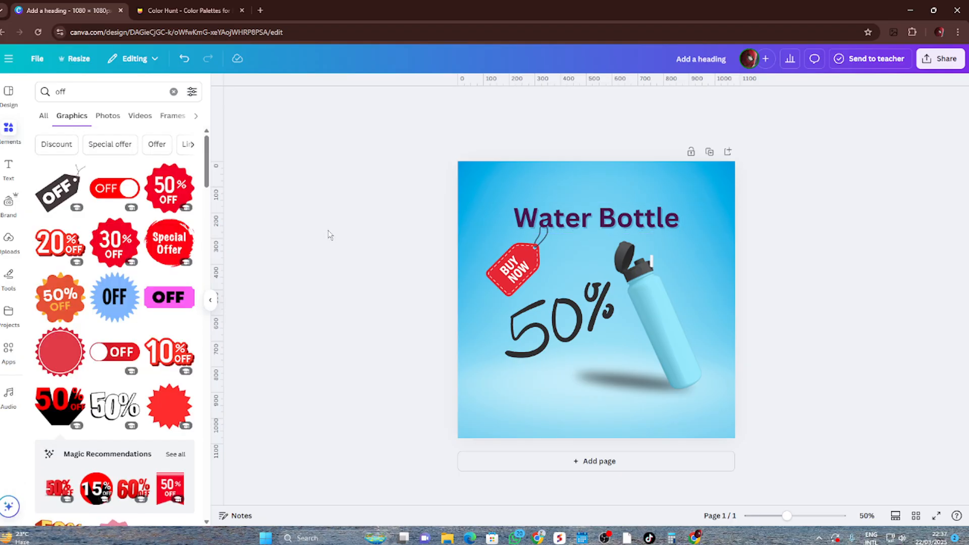
drag(60, 190, 550, 355)
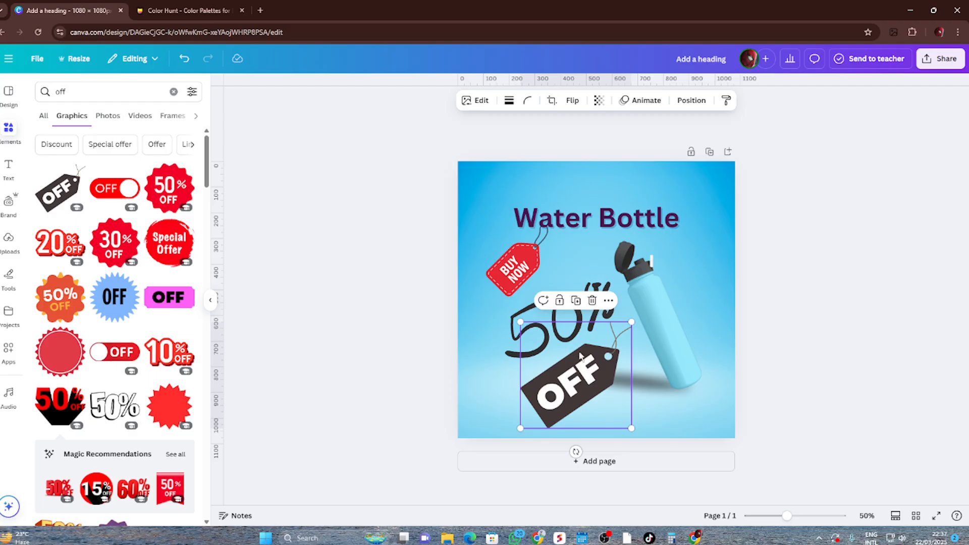
click(592, 300)
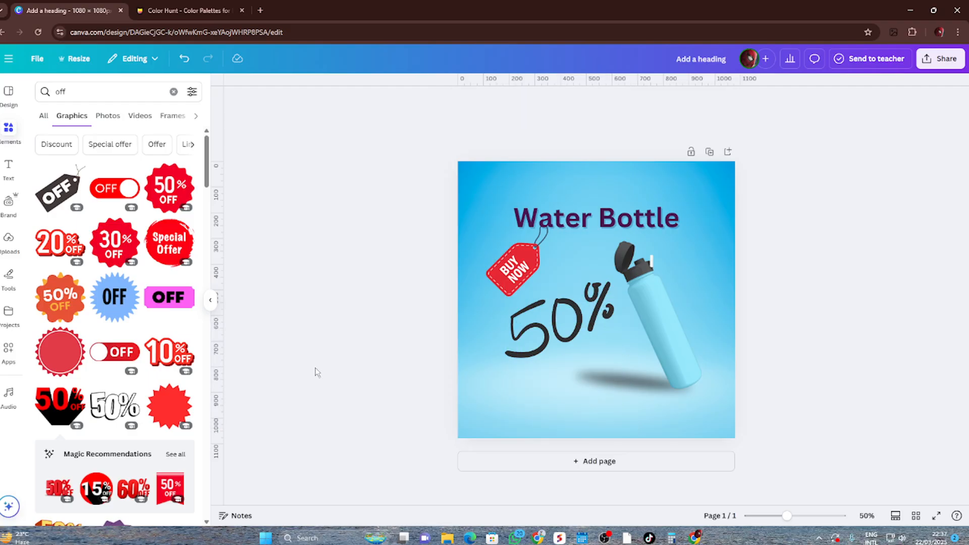
Try the recommended red 3D "50% OFF" graphic across the lower part of the page, and delete it
scroll(126, 353, down, 3)
scroll(129, 369, up, 3)
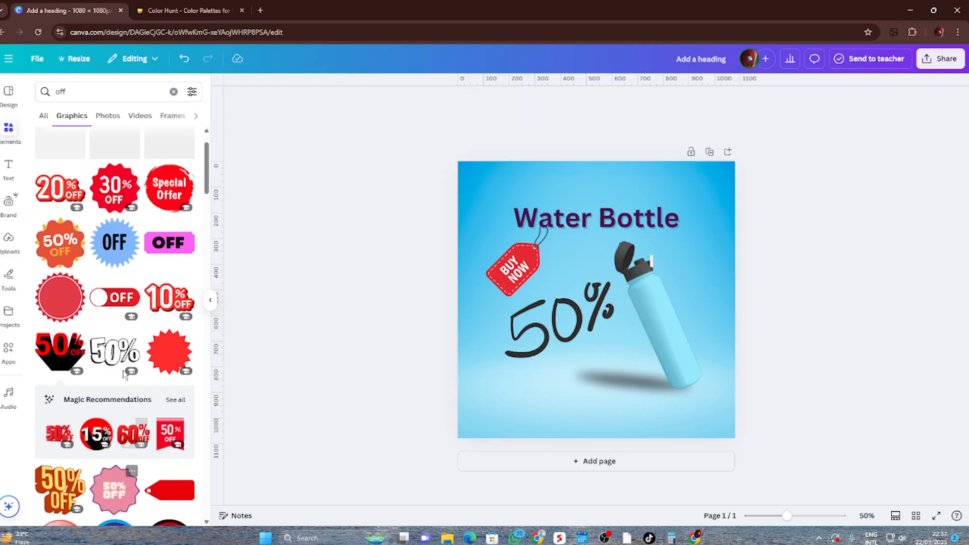
scroll(91, 328, down, 4)
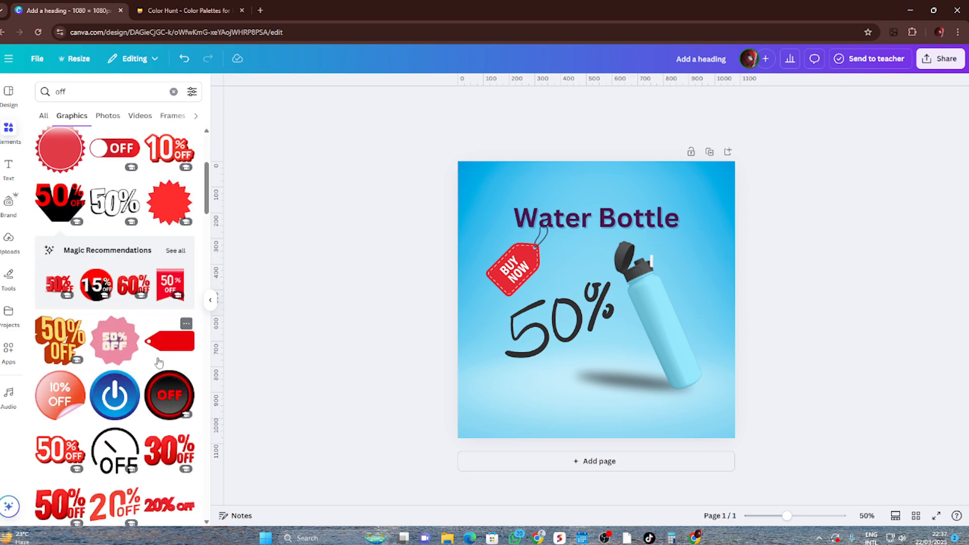
click(59, 285)
drag(559, 298, 559, 383)
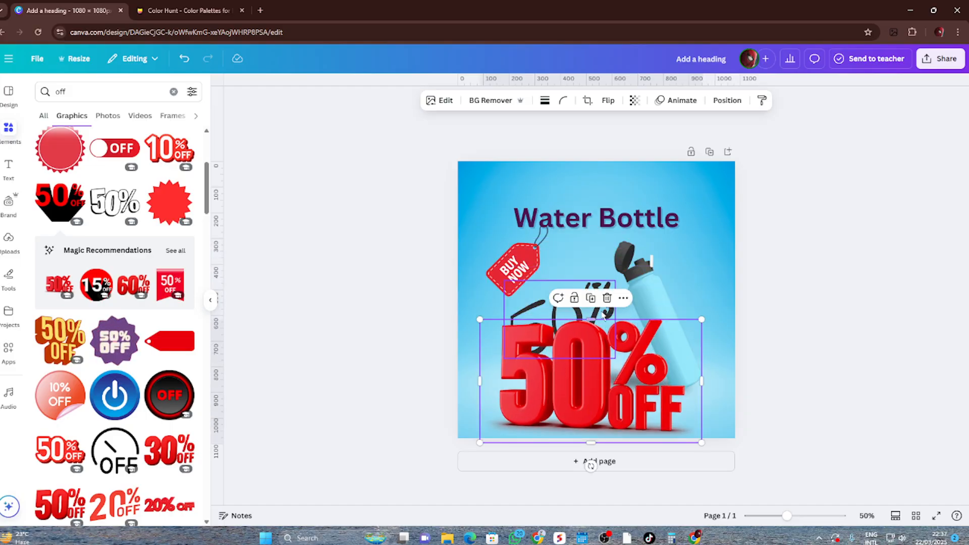
click(607, 298)
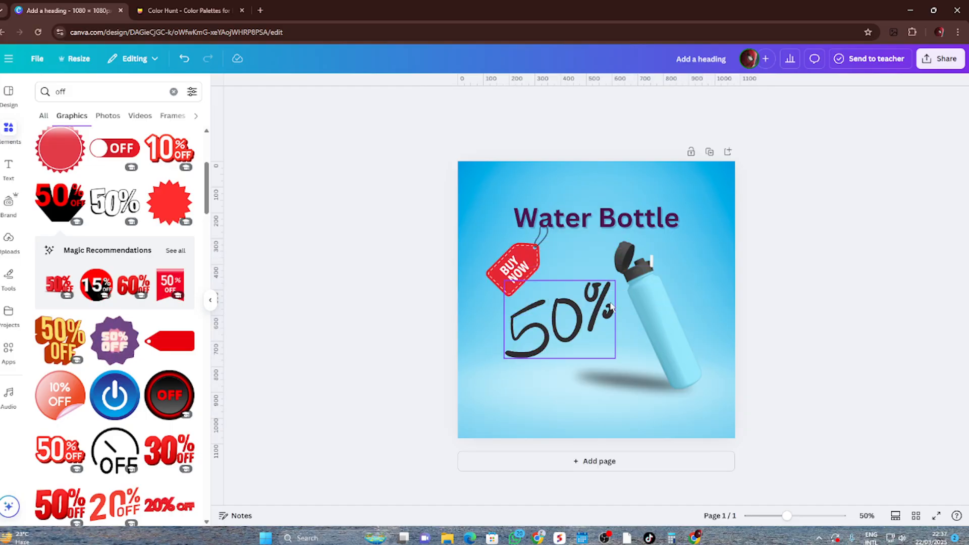
Lower the handwritten "50%" slightly and place a small, upward-tilted copy of the heading reading "OFF" beneath its percent sign
click(556, 333)
drag(556, 334, 557, 341)
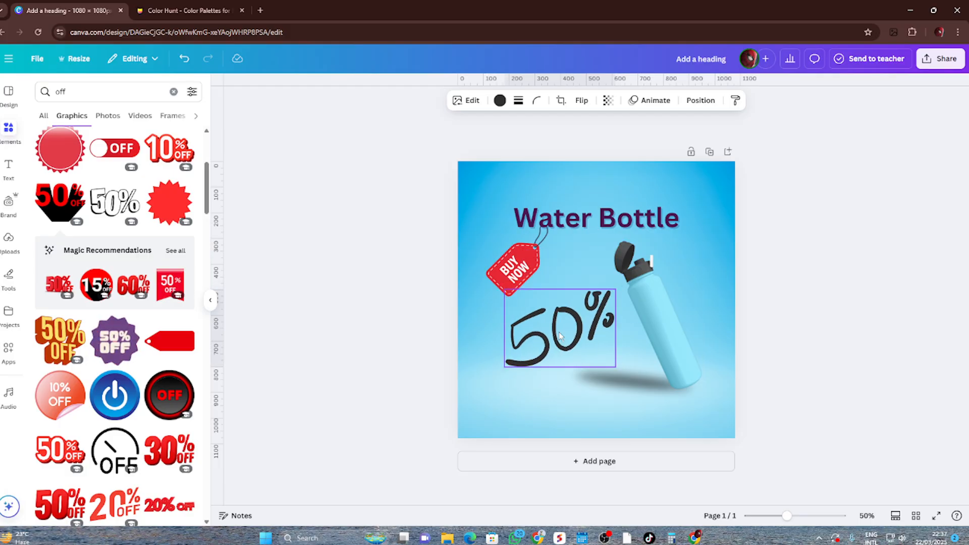
click(624, 217)
drag(624, 217, 634, 378)
double_click(634, 378)
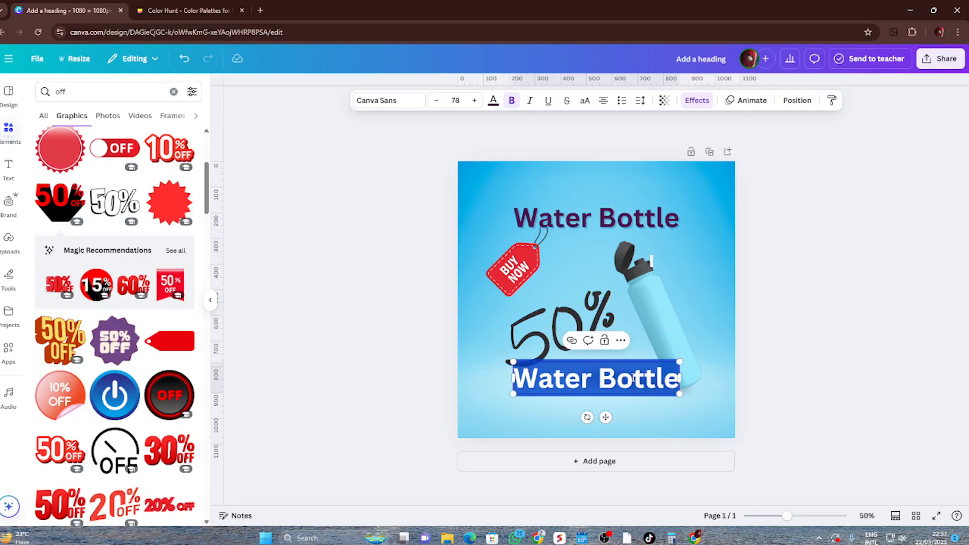
key(BackSpace)
text(OFF)
key(Escape)
drag(615, 390, 609, 357)
click(809, 378)
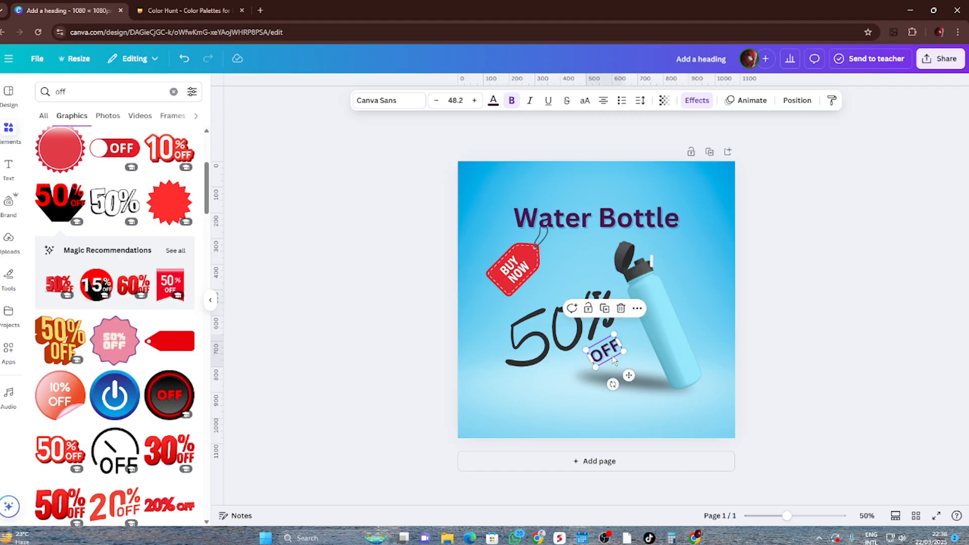
click(845, 336)
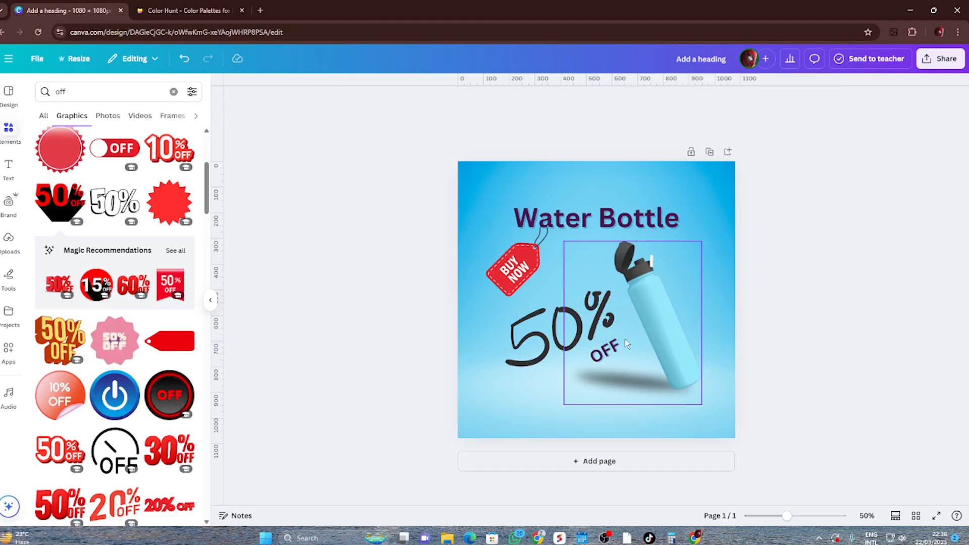
Replace the "OFF" text with "Discount" and widen it to one tilted line under the handwritten "50%"
click(611, 346)
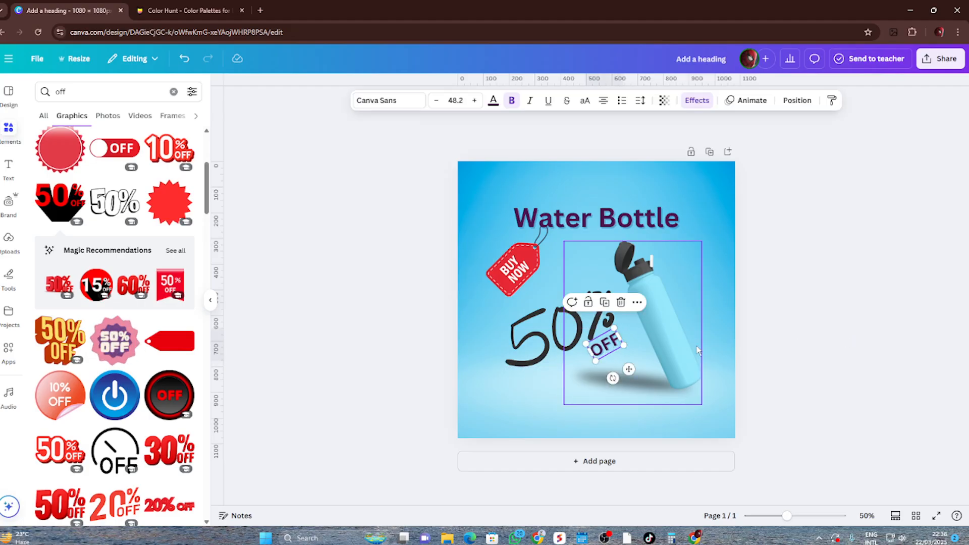
double_click(612, 344)
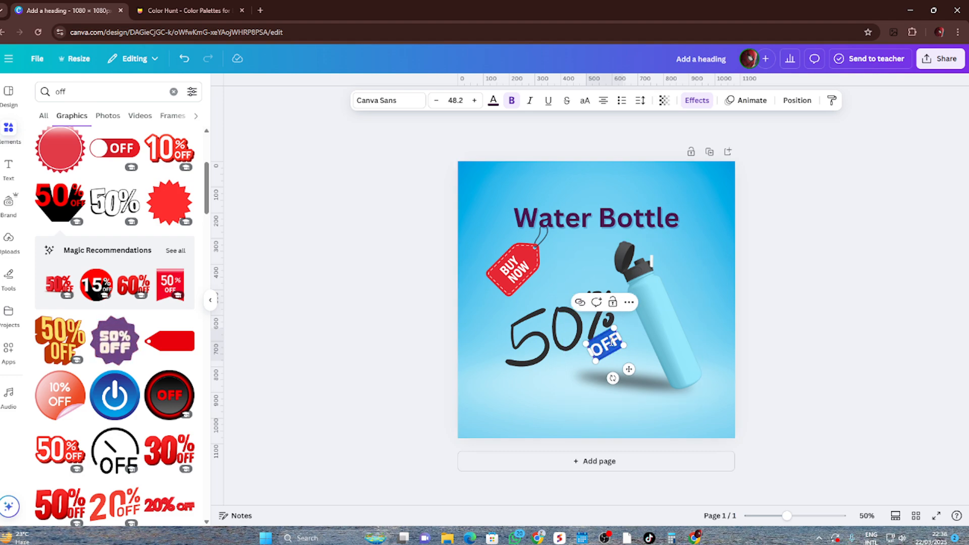
text(Discou)
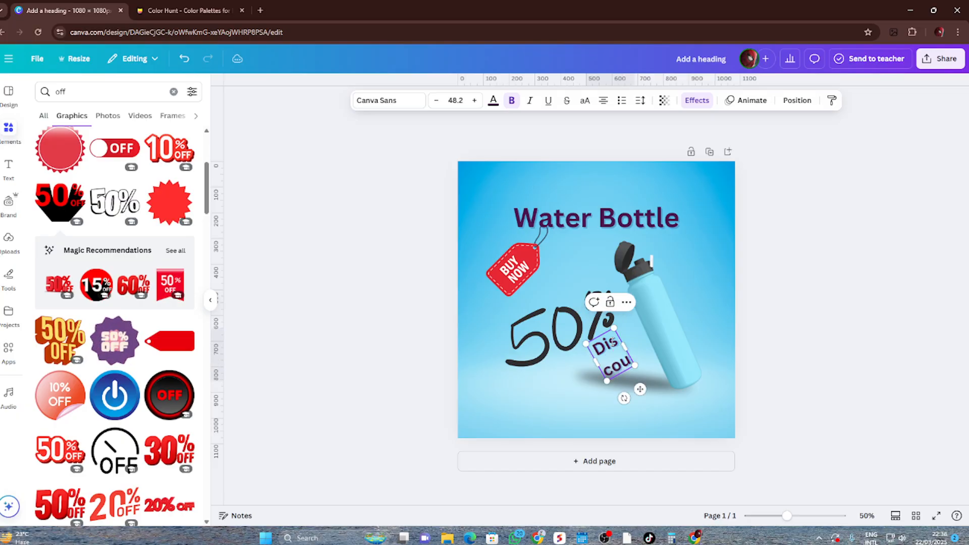
text(nt)
drag(599, 373, 555, 393)
click(851, 356)
Fine-tune the tilt of the "Discount" text and shift it slightly left beneath the handwritten "50%"
scroll(685, 374, up, 5)
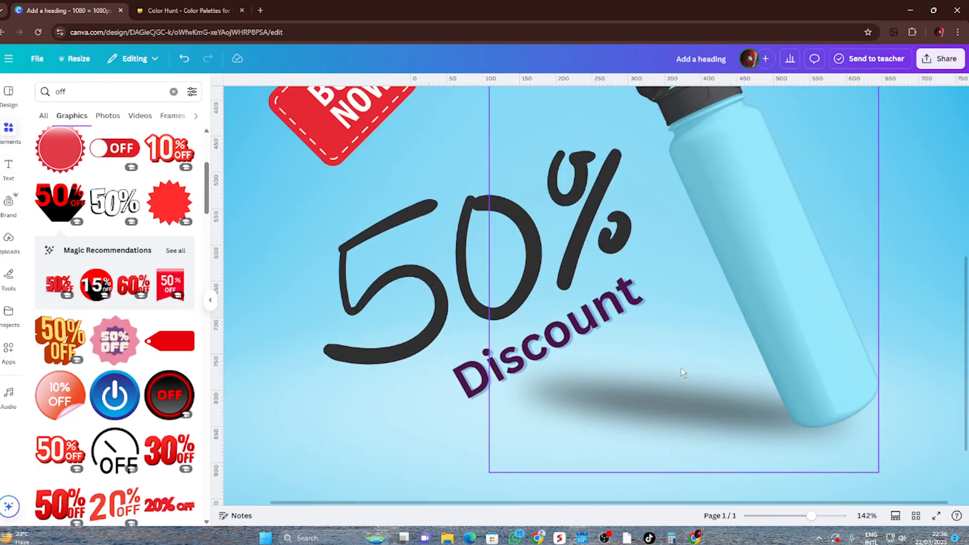
click(500, 348)
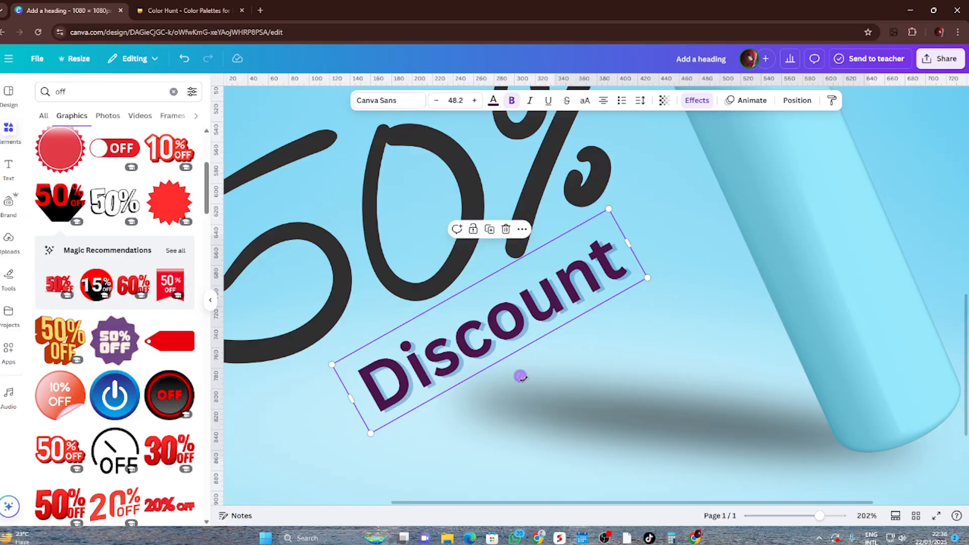
drag(520, 376, 518, 375)
click(661, 359)
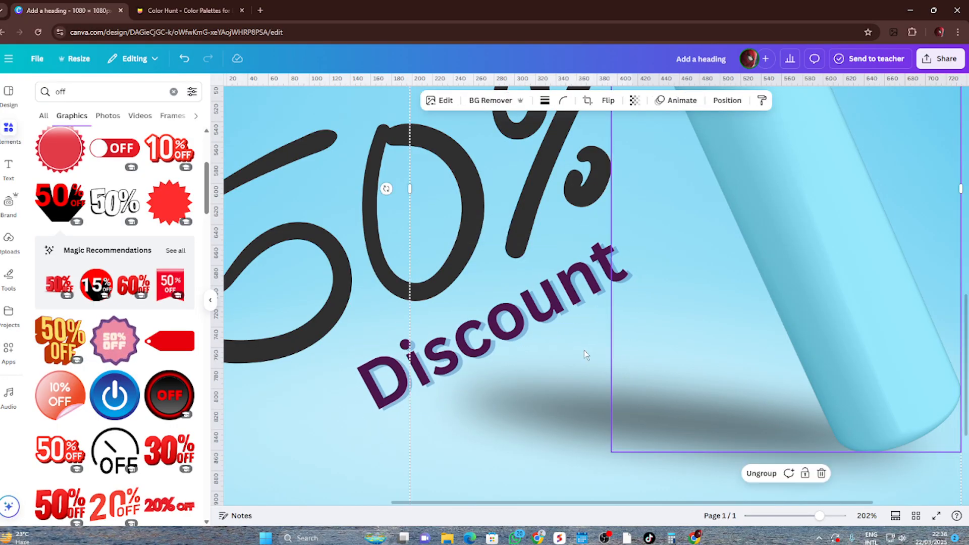
drag(374, 376, 346, 381)
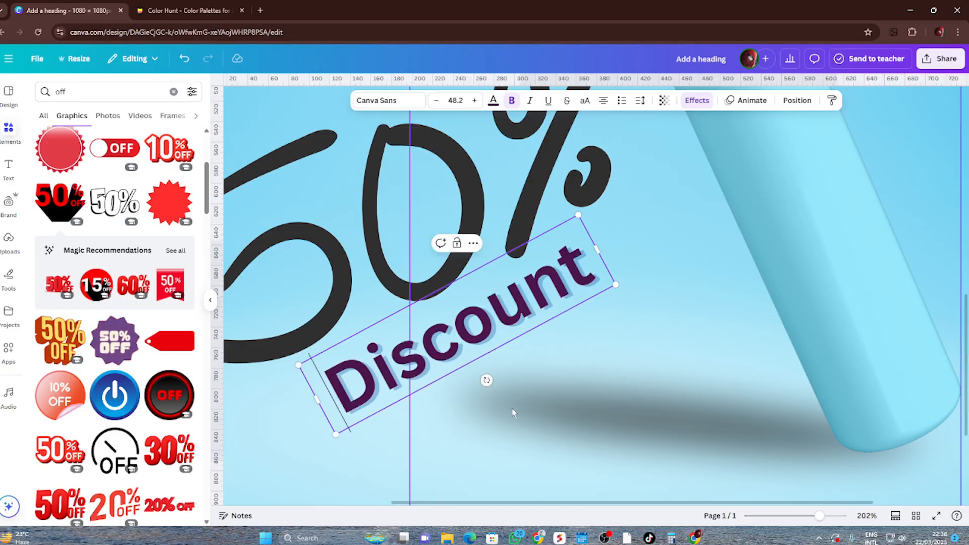
scroll(512, 410, down, 5)
click(856, 329)
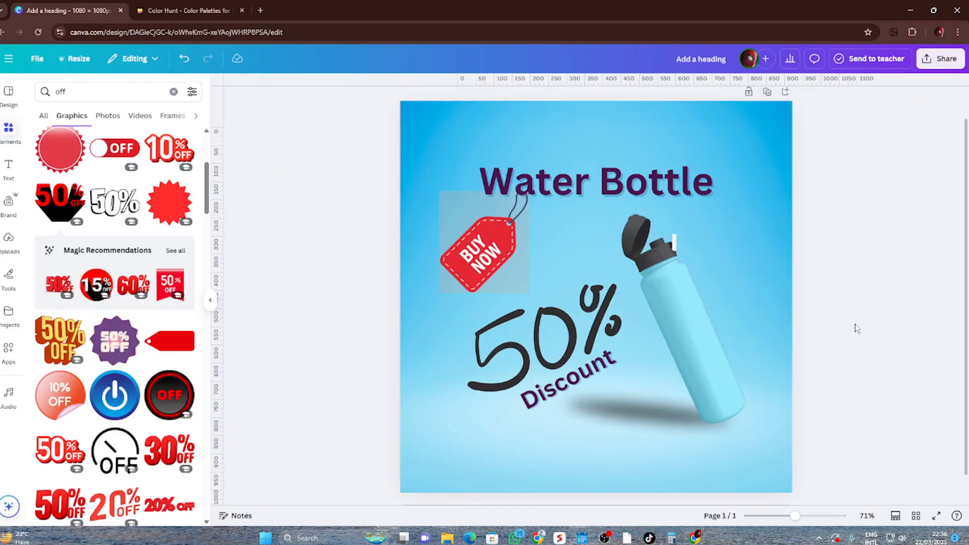
Shrink the "Discount" text slightly so it sits beneath the right part of the "50%"
scroll(857, 329, down, 3)
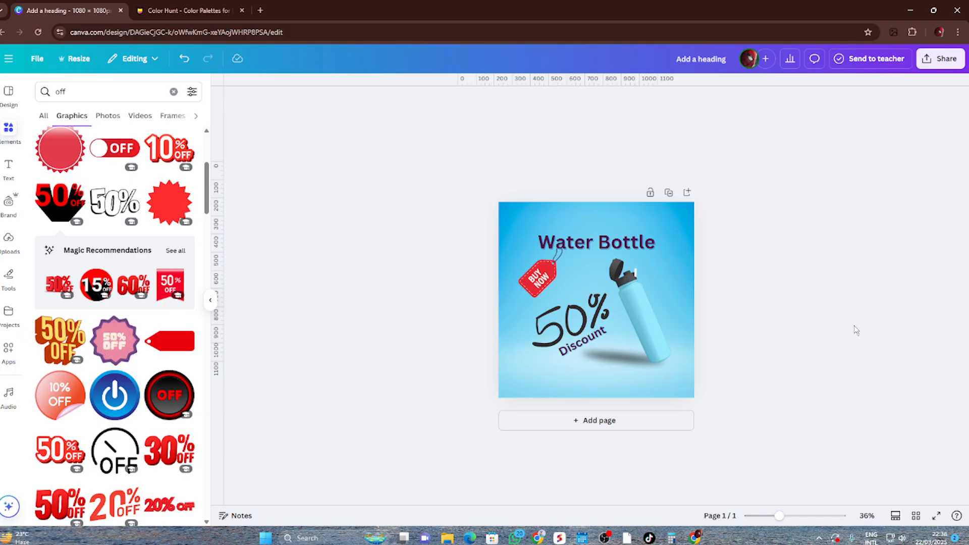
click(576, 353)
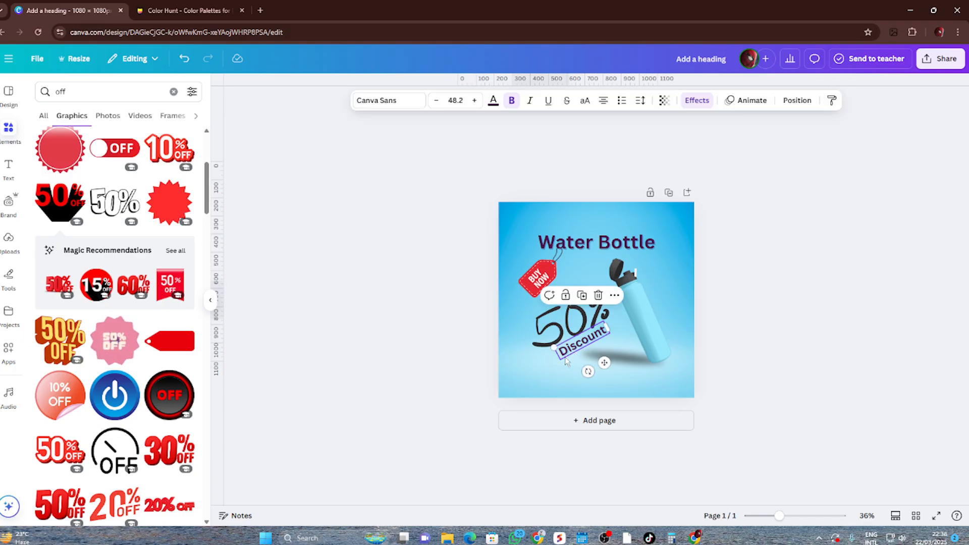
drag(566, 344, 561, 352)
click(811, 315)
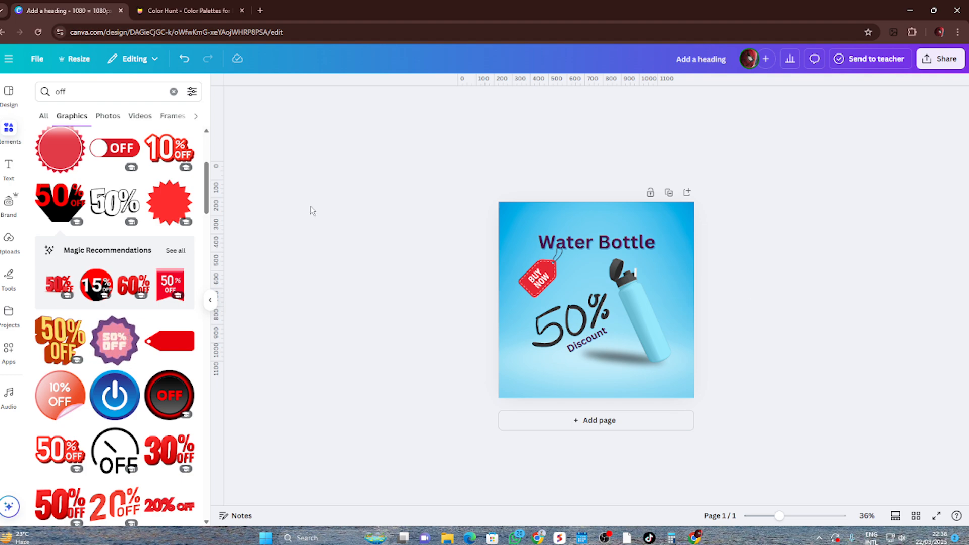
Search graphics for "Facebook icon circle", add the blue square Facebook icon, and place it small at the page's lower left
double_click(81, 85)
text(facebook)
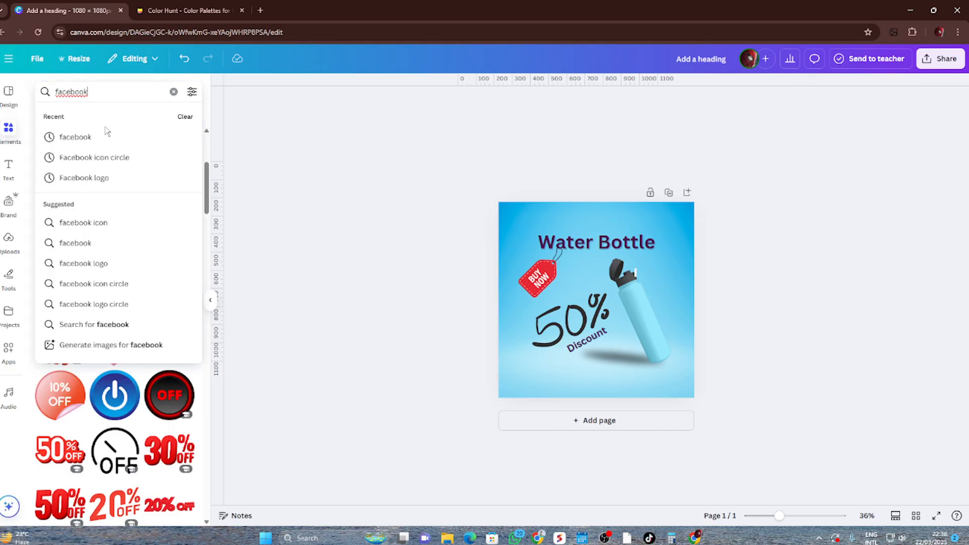
click(87, 157)
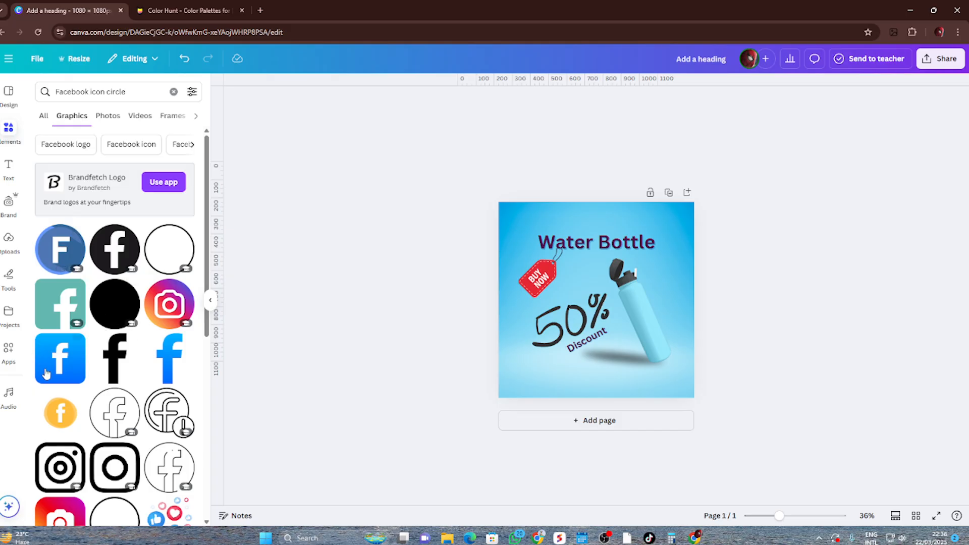
click(65, 371)
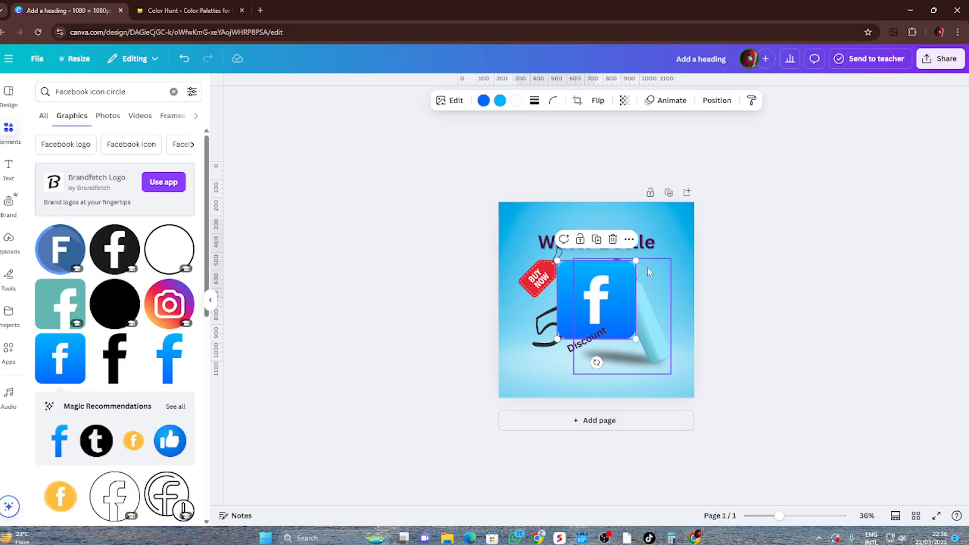
drag(636, 254, 553, 375)
click(735, 371)
drag(596, 254, 612, 387)
click(632, 349)
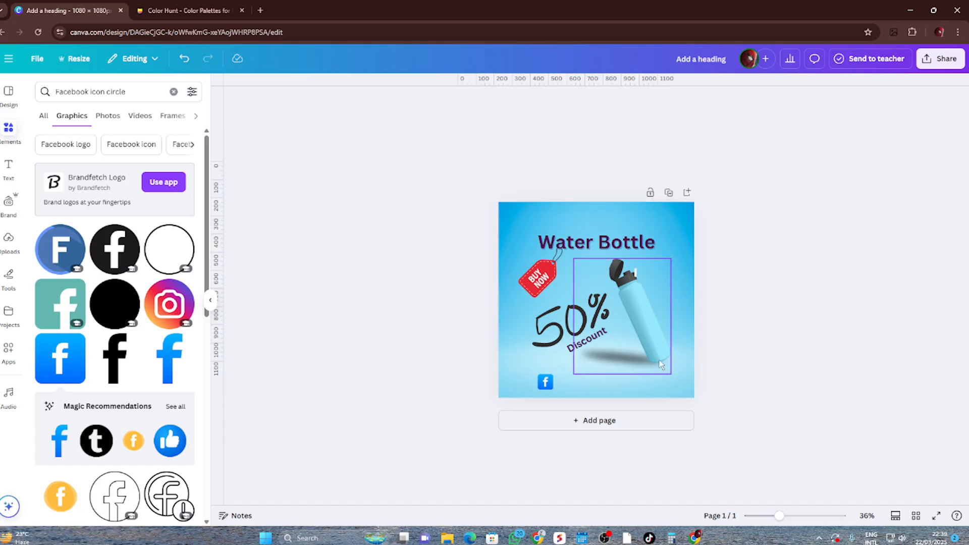
Duplicate the "Water Bottle" heading beside the Facebook icon and change the copy's text to "ABC Page"
click(627, 248)
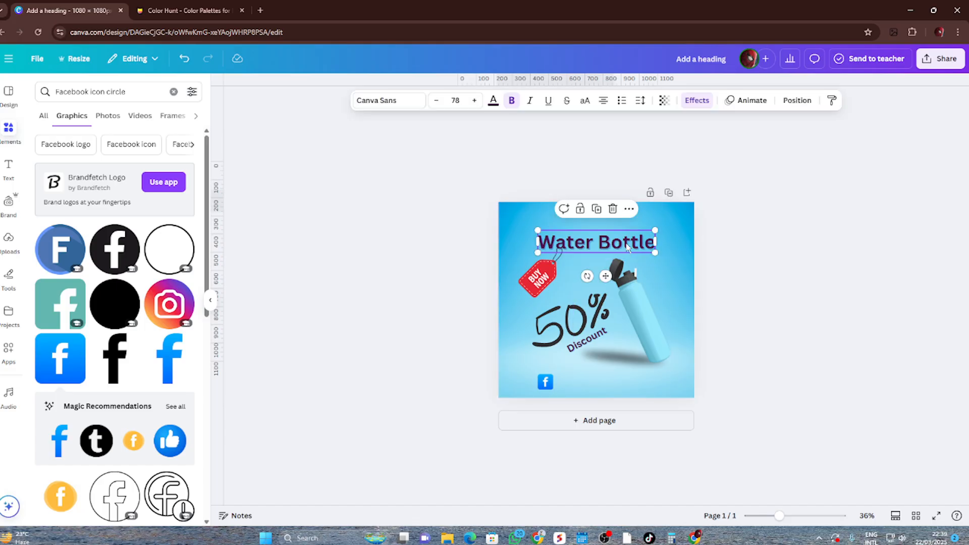
drag(627, 246, 640, 383)
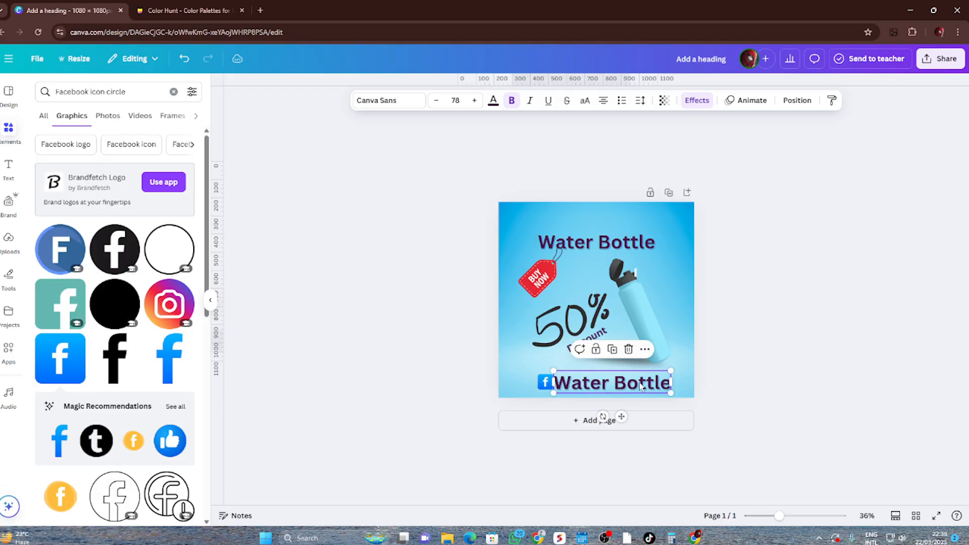
double_click(640, 382)
text(ABC)
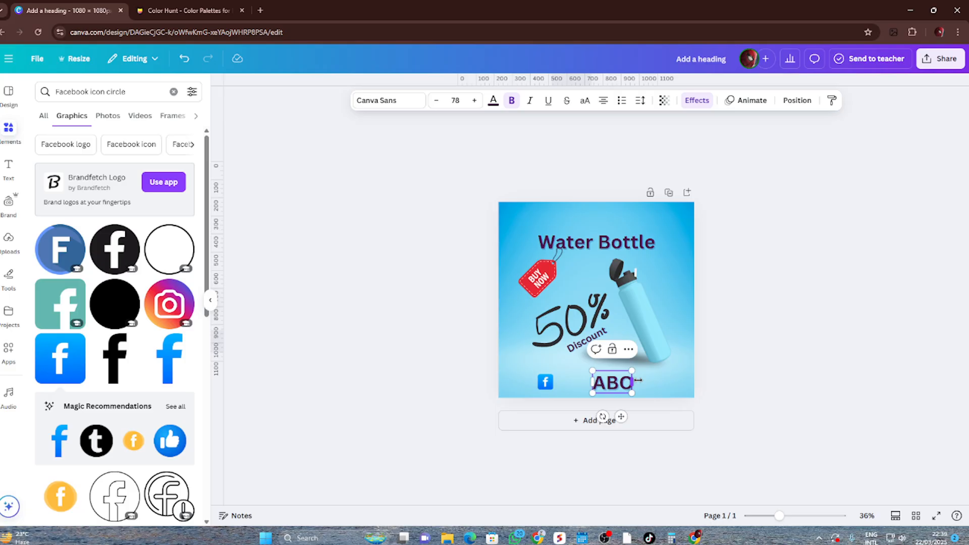
text( page)
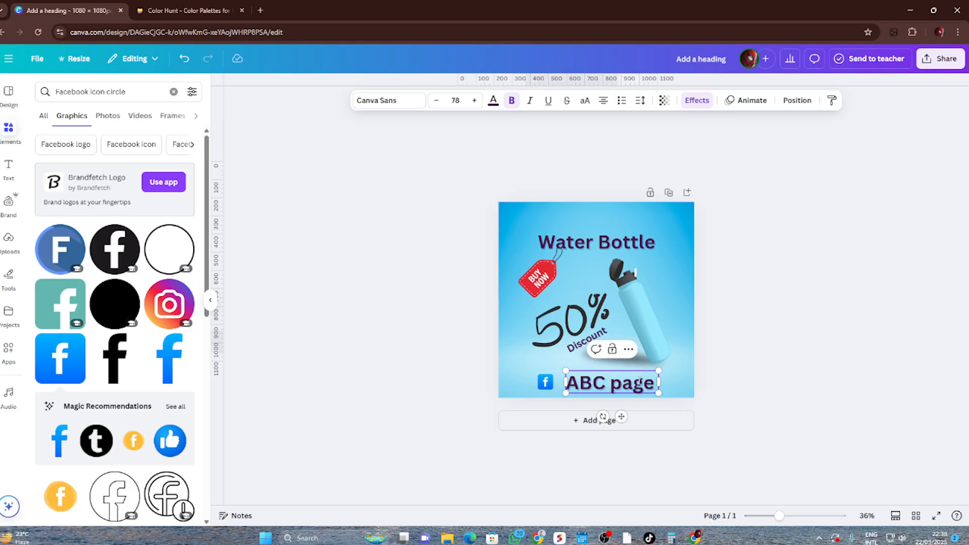
key(BackSpace)
text(P)
click(778, 352)
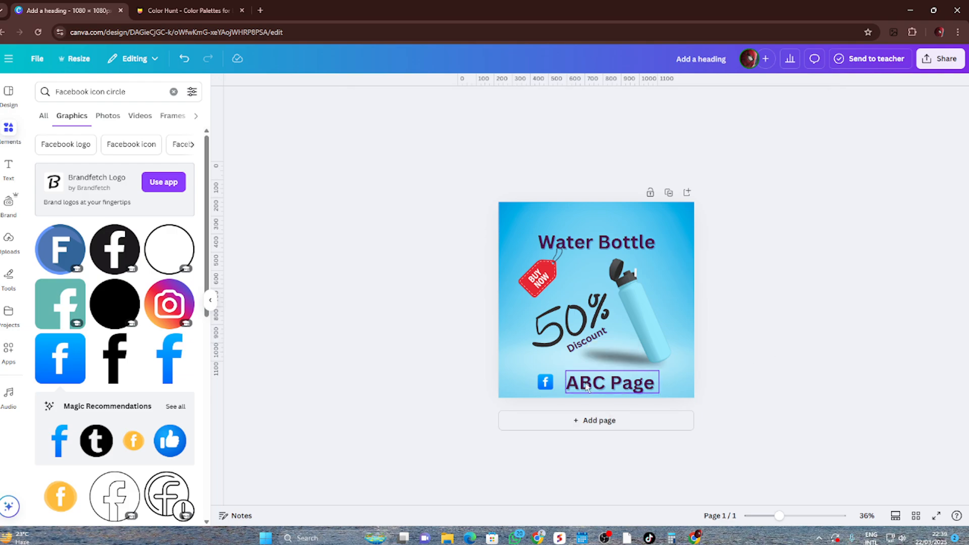
Align the Facebook icon with the "ABC Page" text near the page's lower edge
ctrl+scroll(598, 389, up, 5)
scroll(548, 405, down, 1)
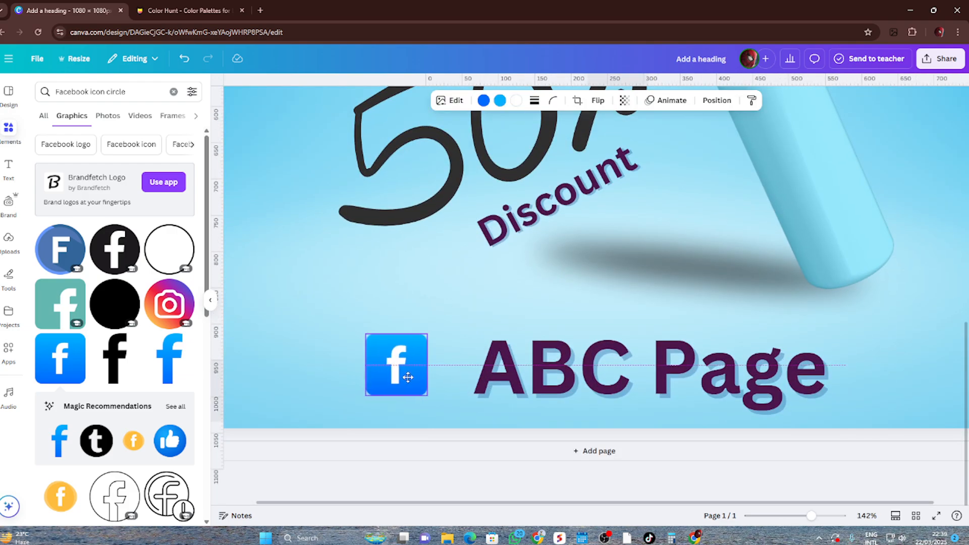